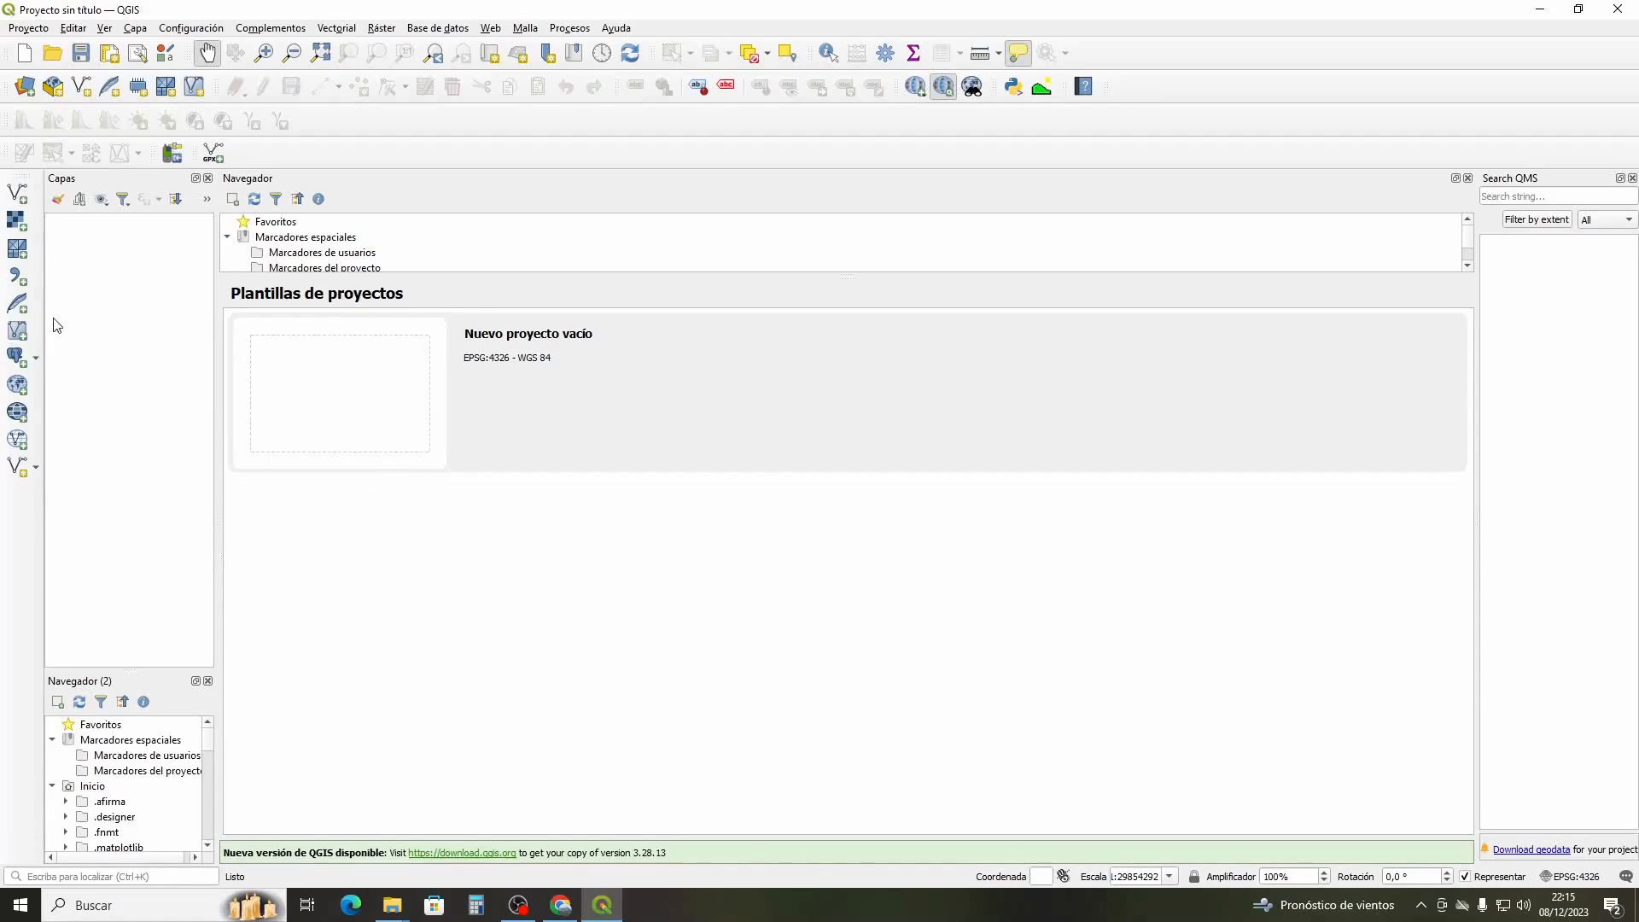
# Add the raster map mapaBTN25_epsg25830_0841-3.ecw from the Mapa folder in TRACKS Y WP to the project
pyautogui.click(16, 219)
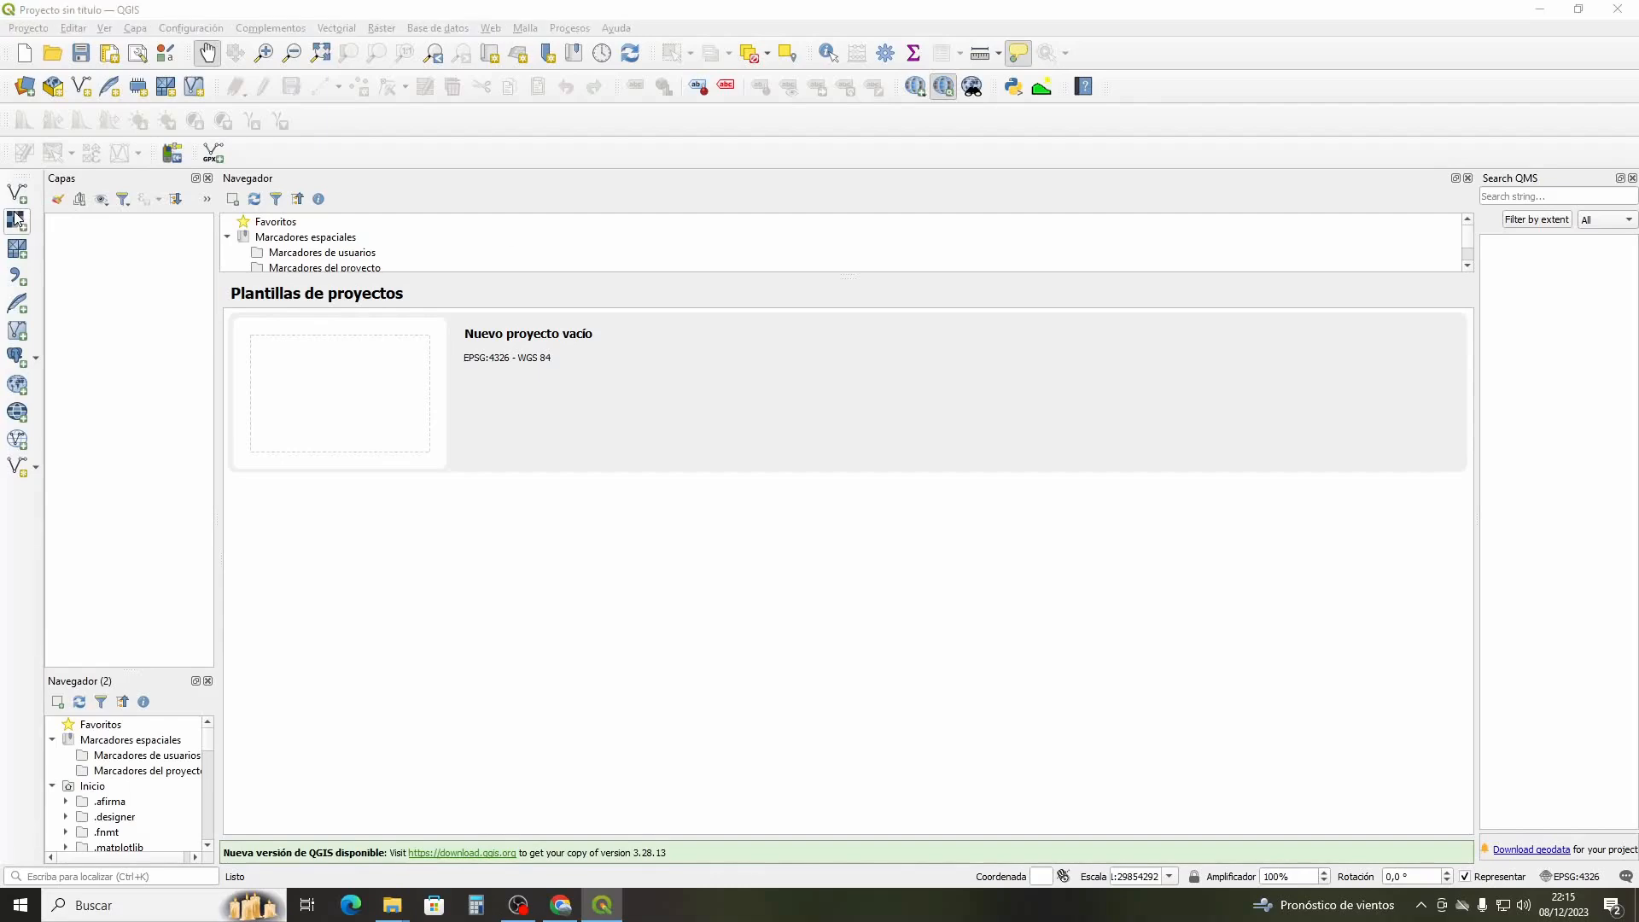
pyautogui.click(1313, 390)
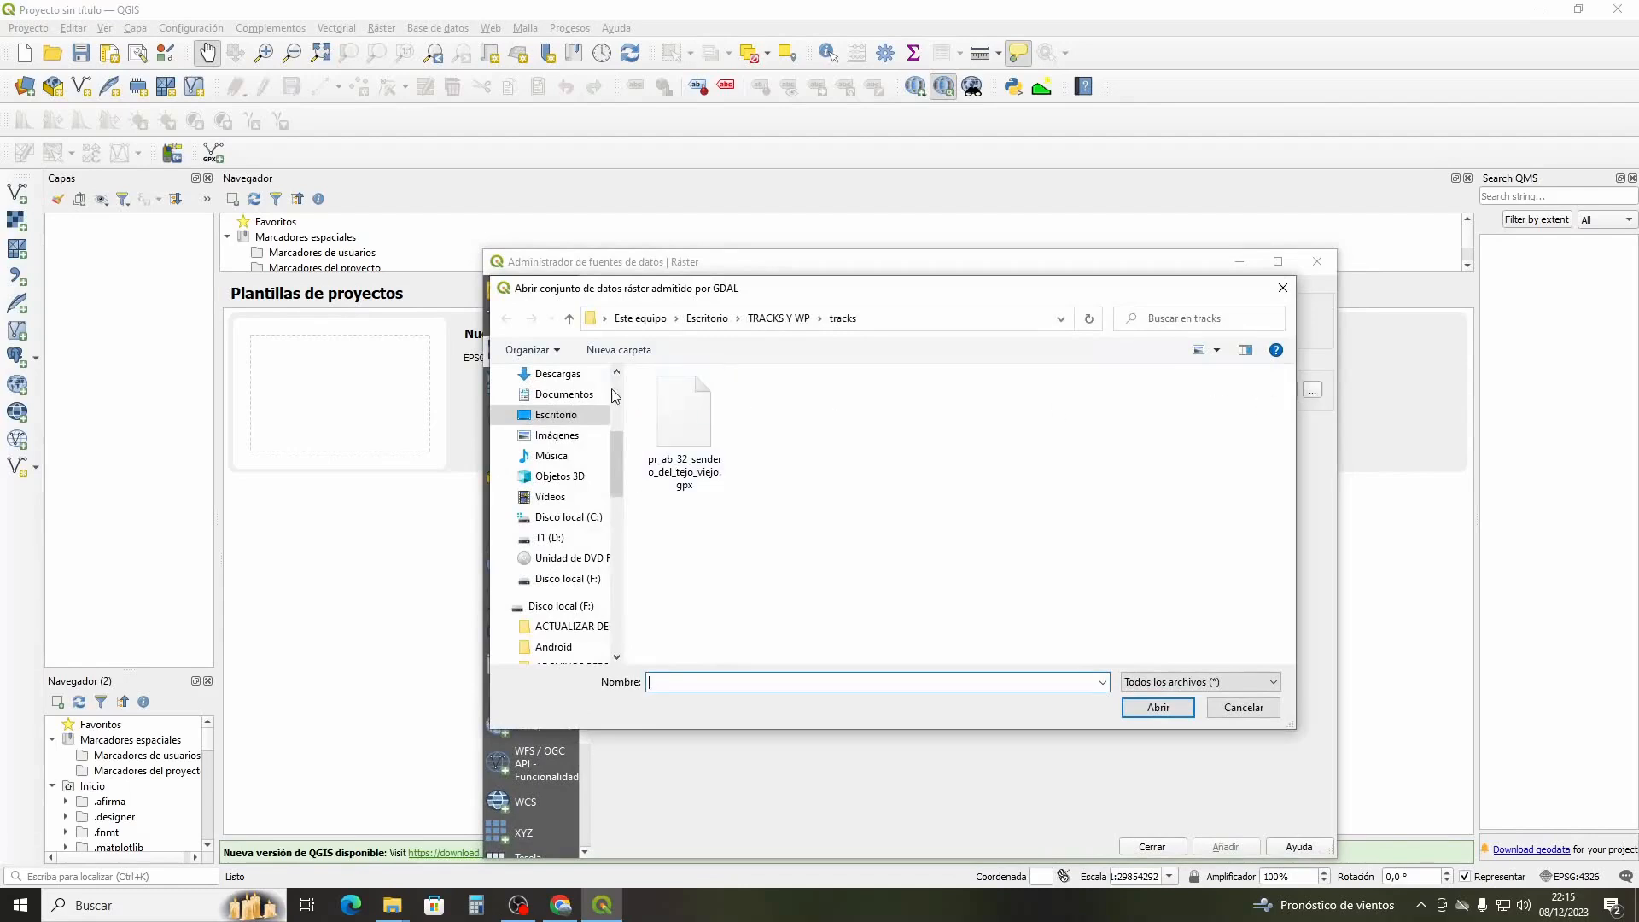
pyautogui.click(568, 319)
pyautogui.click(673, 399)
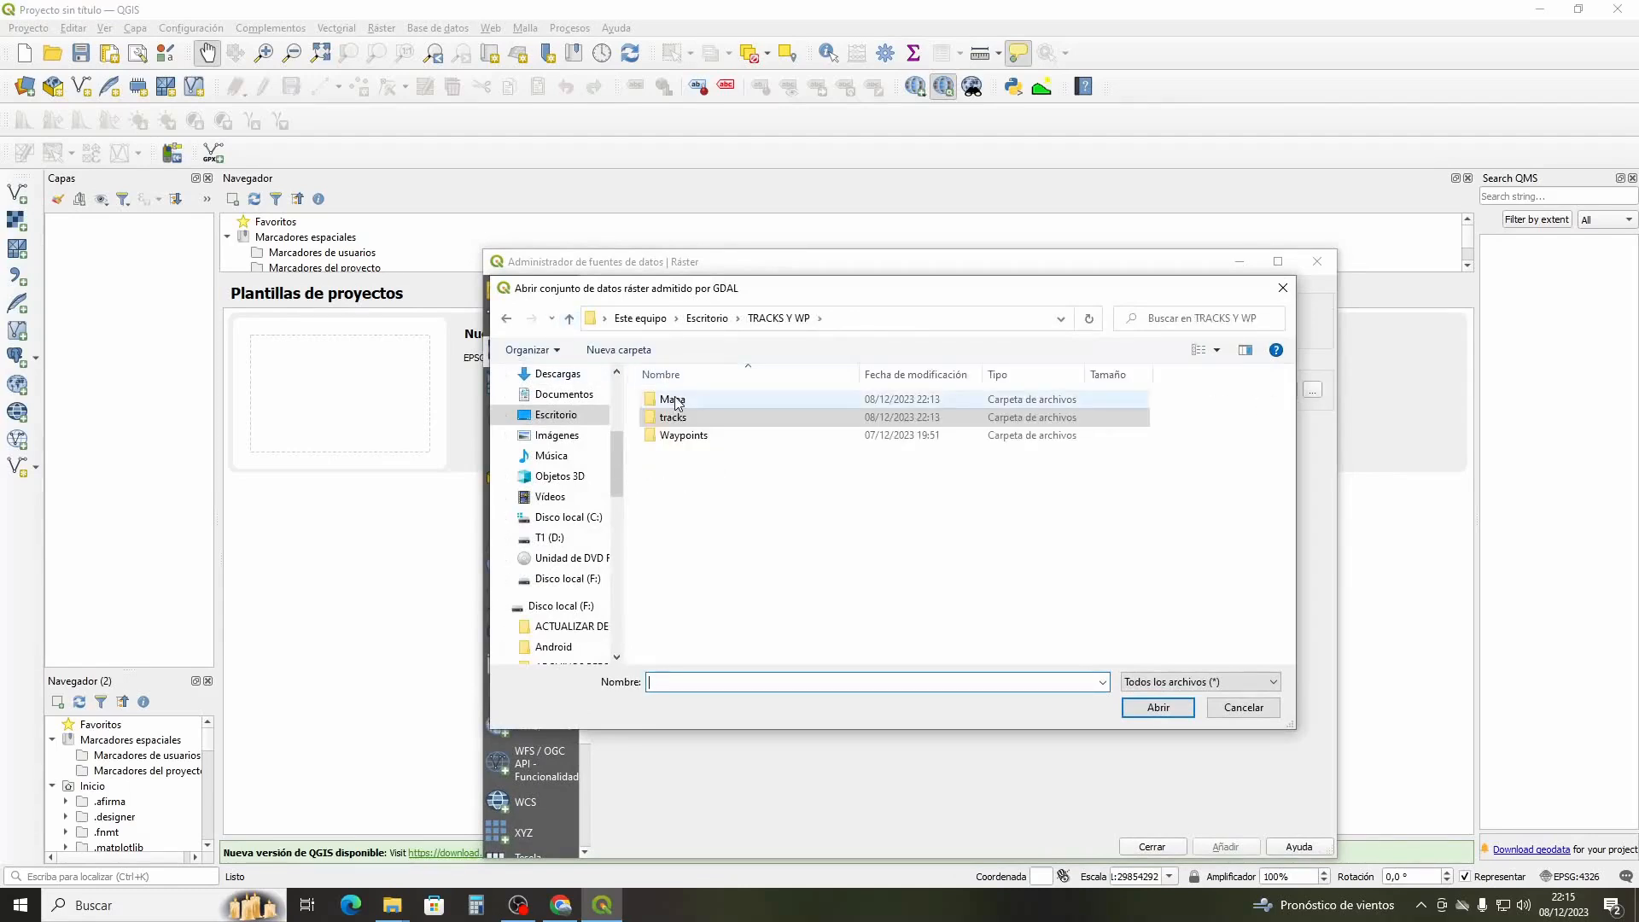
pyautogui.doubleClick(672, 399)
pyautogui.click(740, 401)
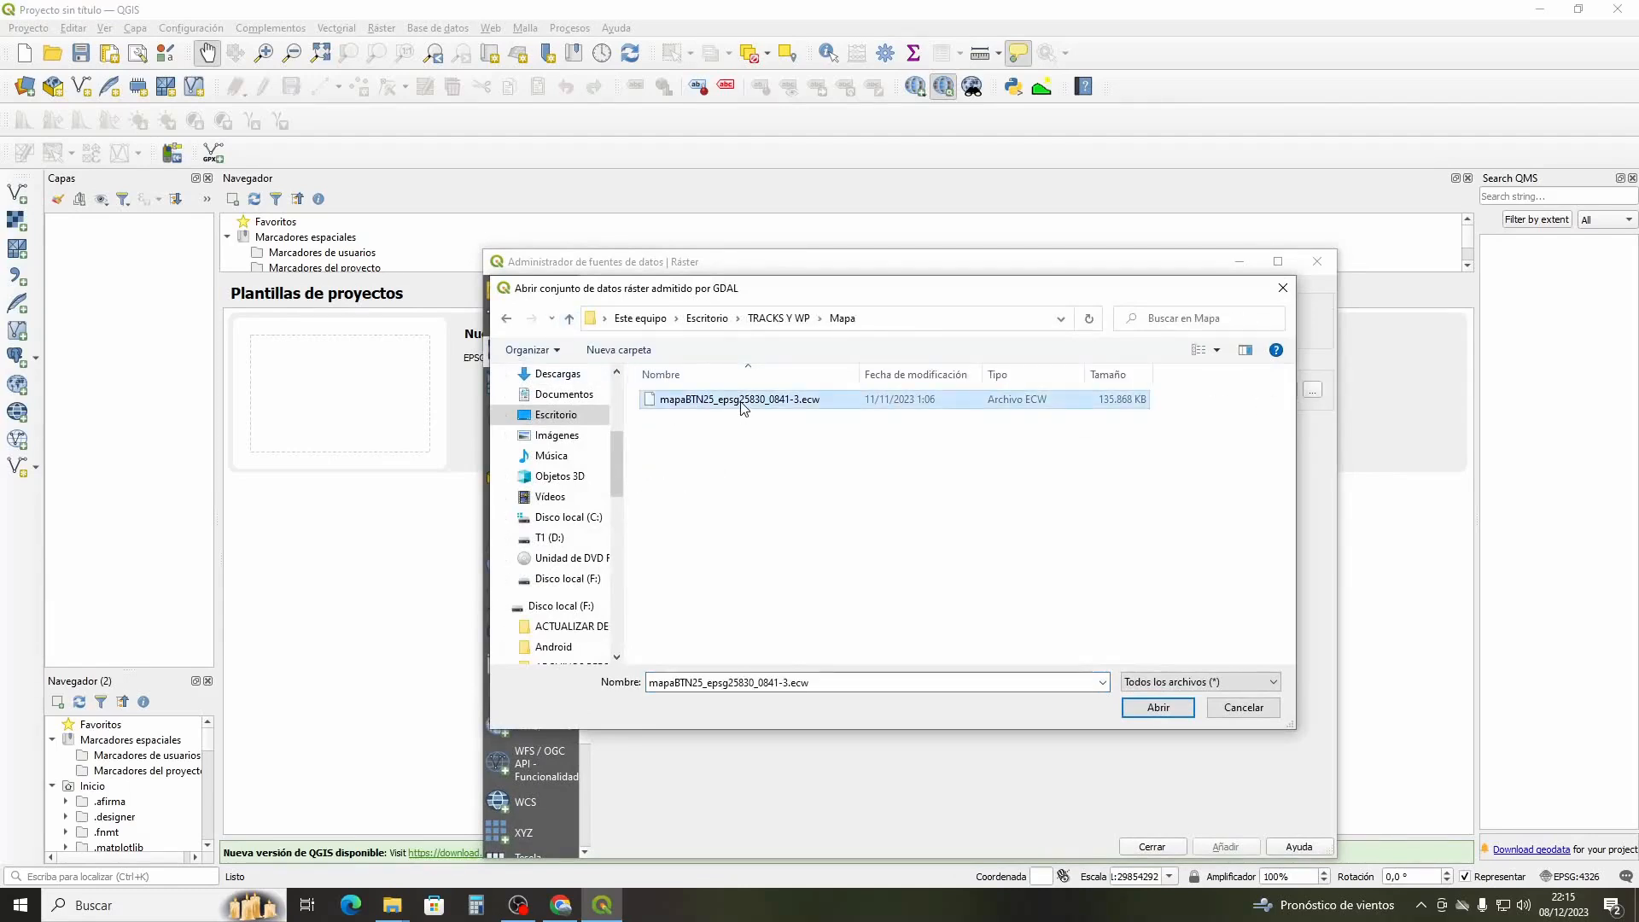
pyautogui.click(1154, 708)
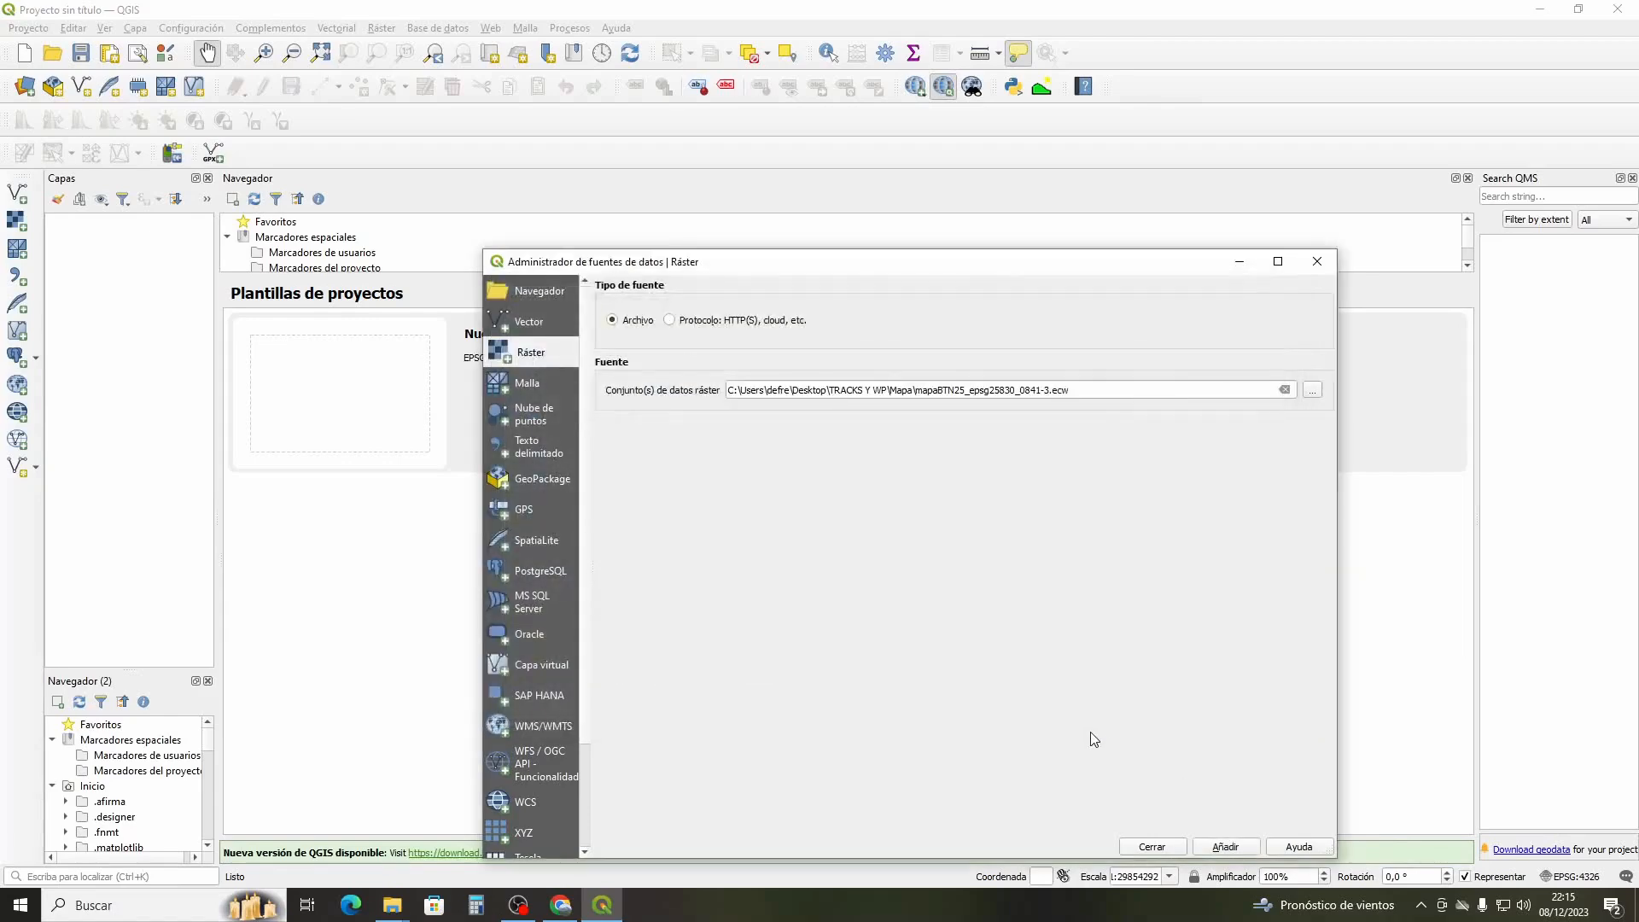
pyautogui.click(1226, 848)
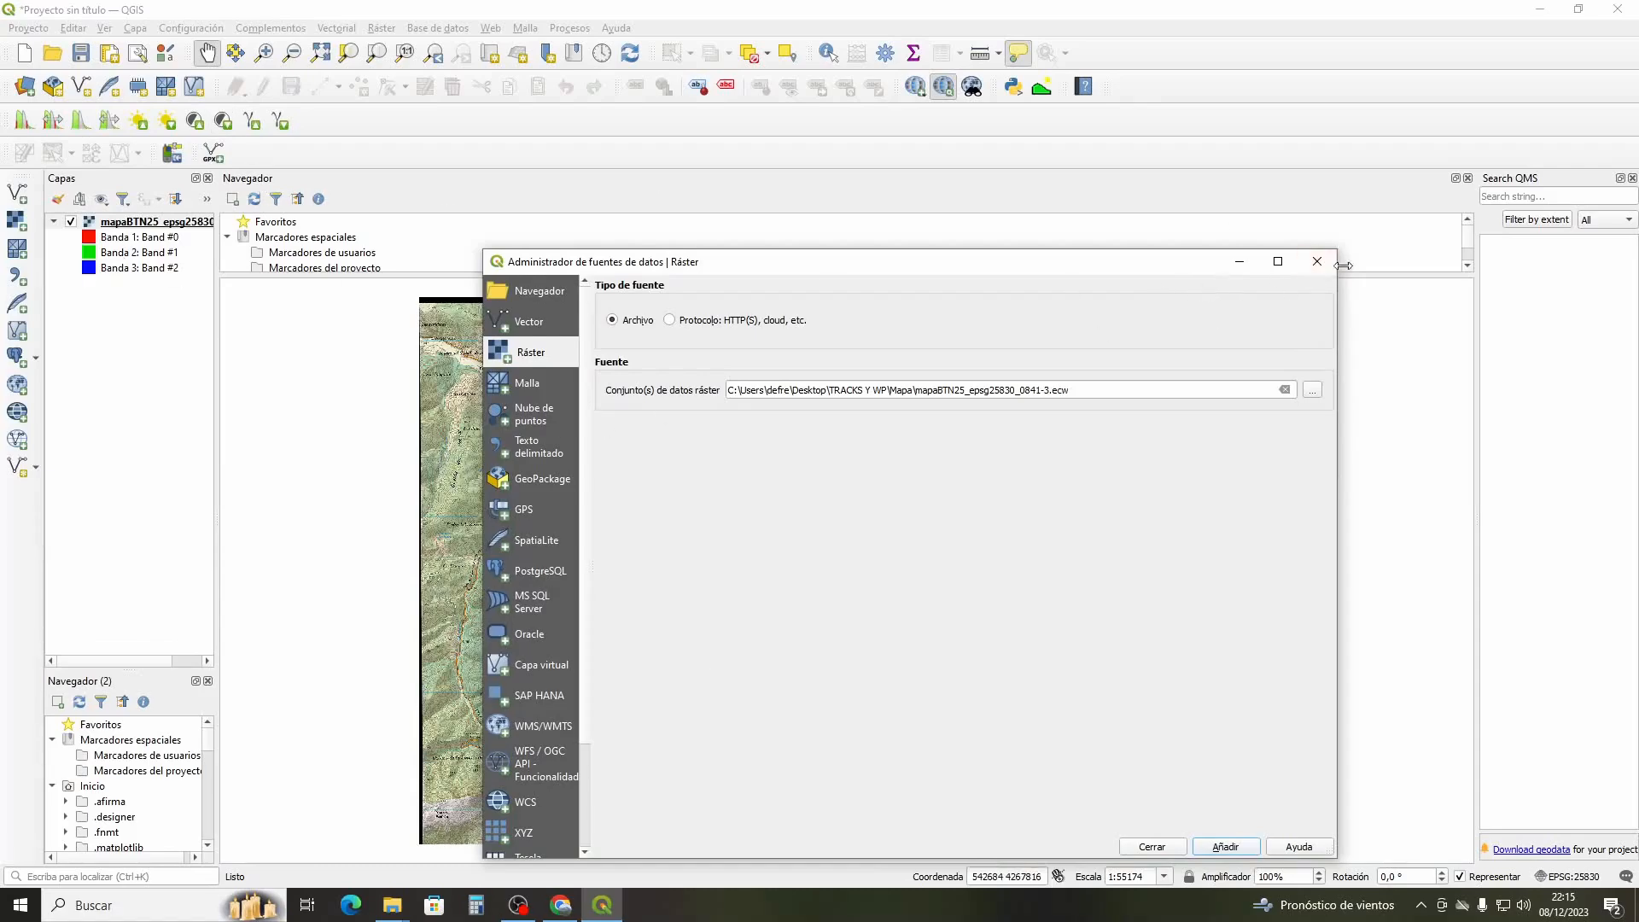
pyautogui.click(1317, 261)
pyautogui.moveTo(984, 478); pyautogui.dragTo(989, 511)
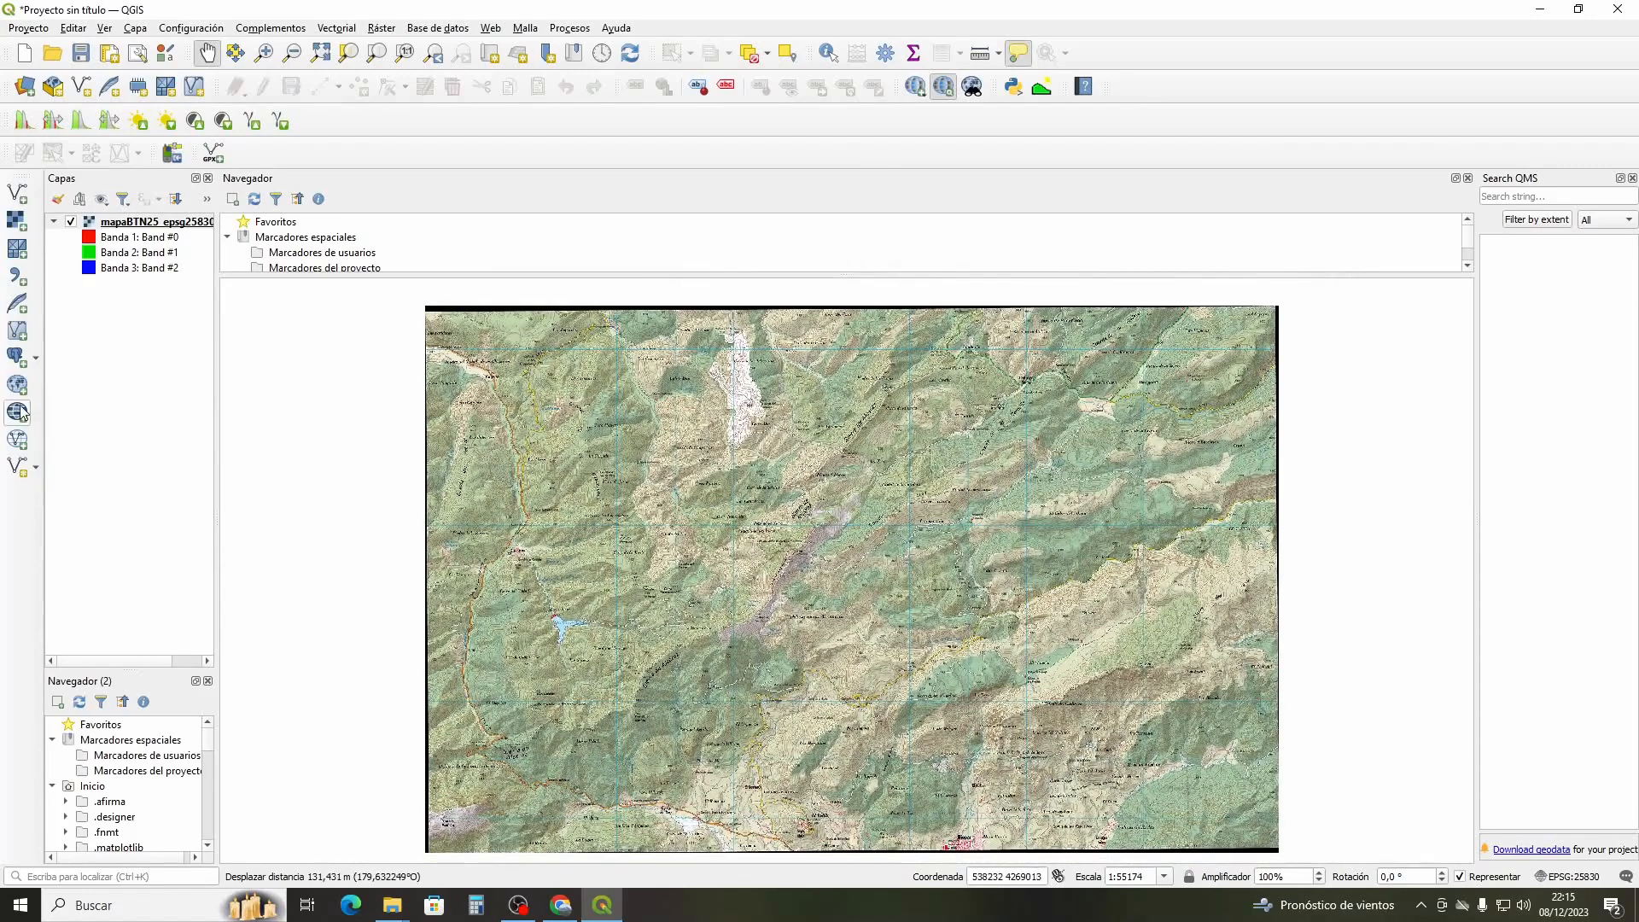
# Choose pr_ab_32_sendero_del_tejo_viejo.gpx from the tracks folder in TRACKS Y WP as the vector source
pyautogui.click(16, 198)
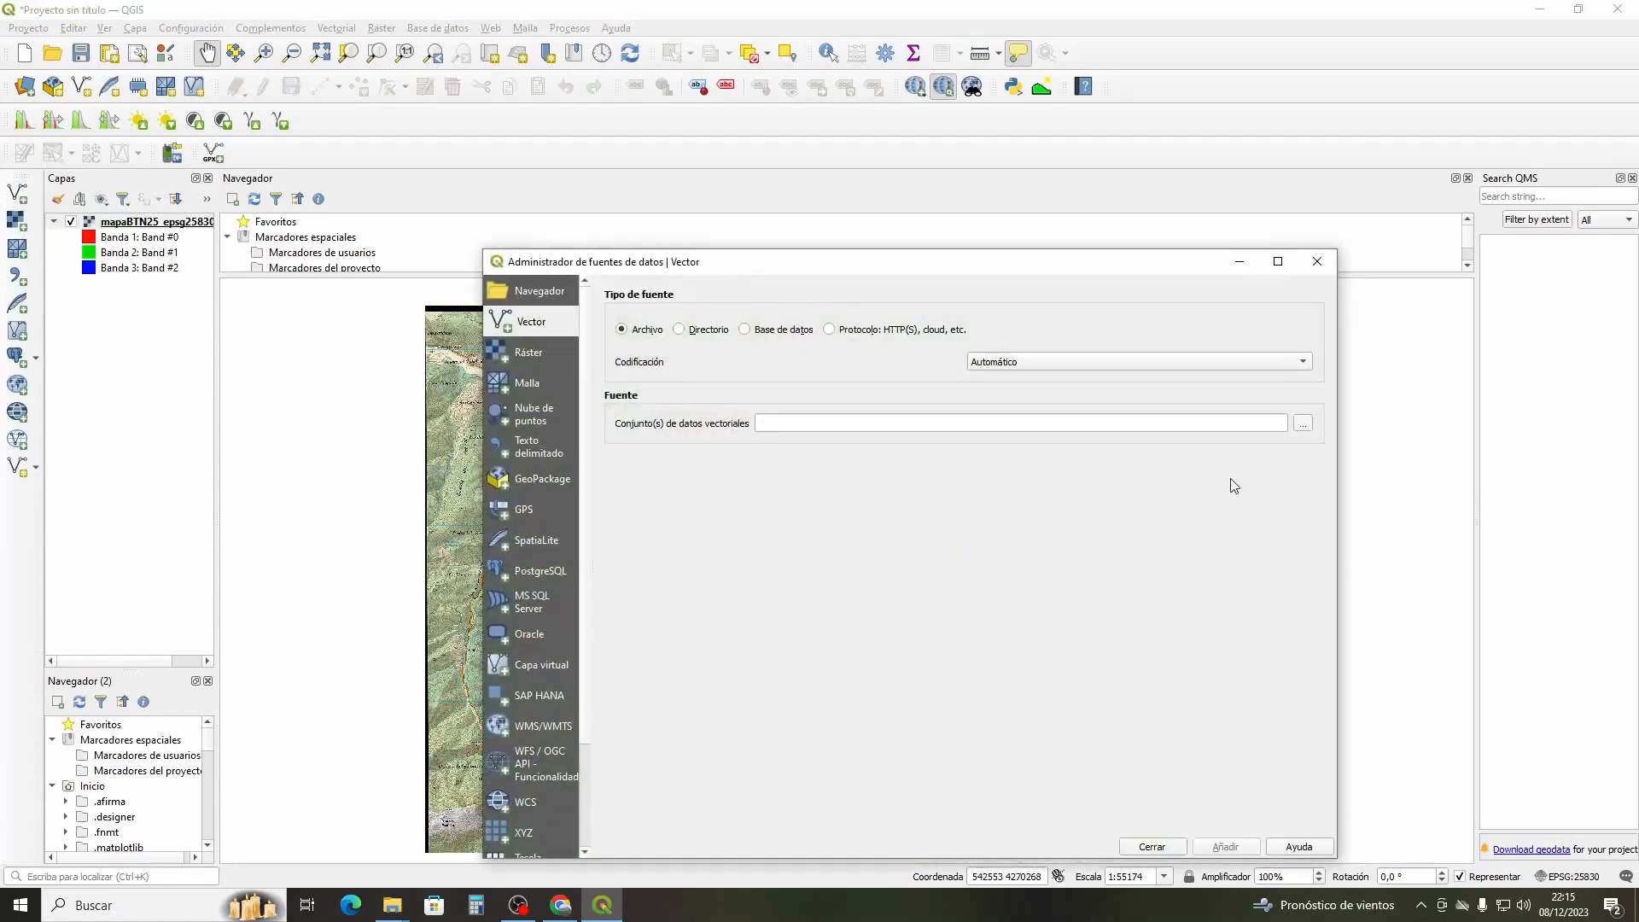
pyautogui.click(1303, 424)
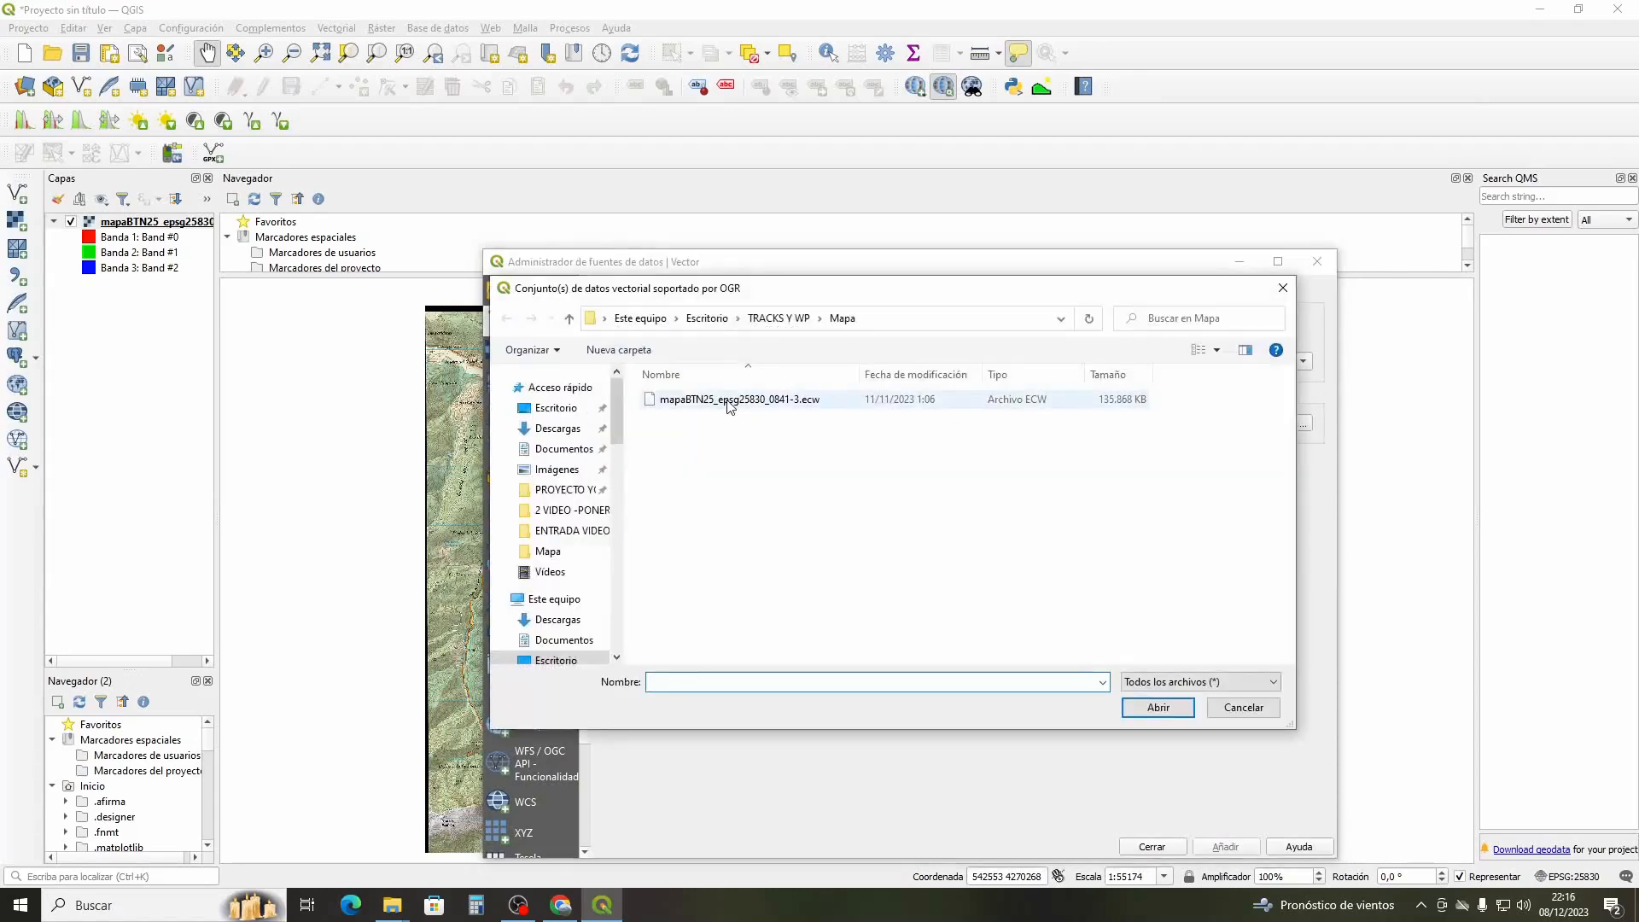
pyautogui.click(568, 317)
pyautogui.doubleClick(683, 434)
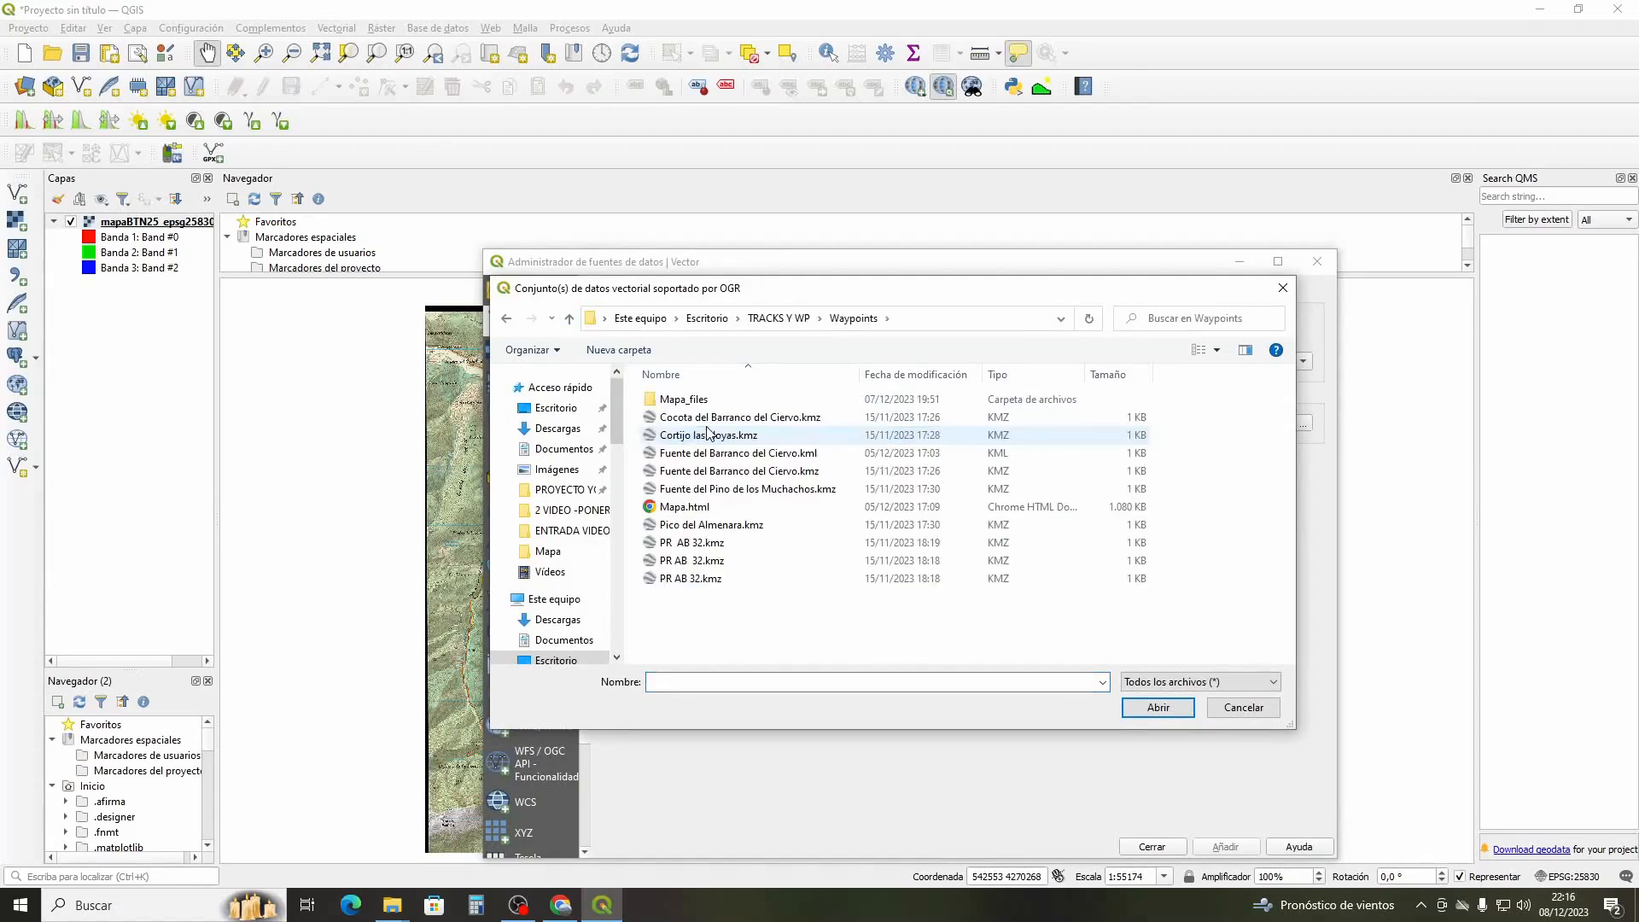
pyautogui.click(569, 320)
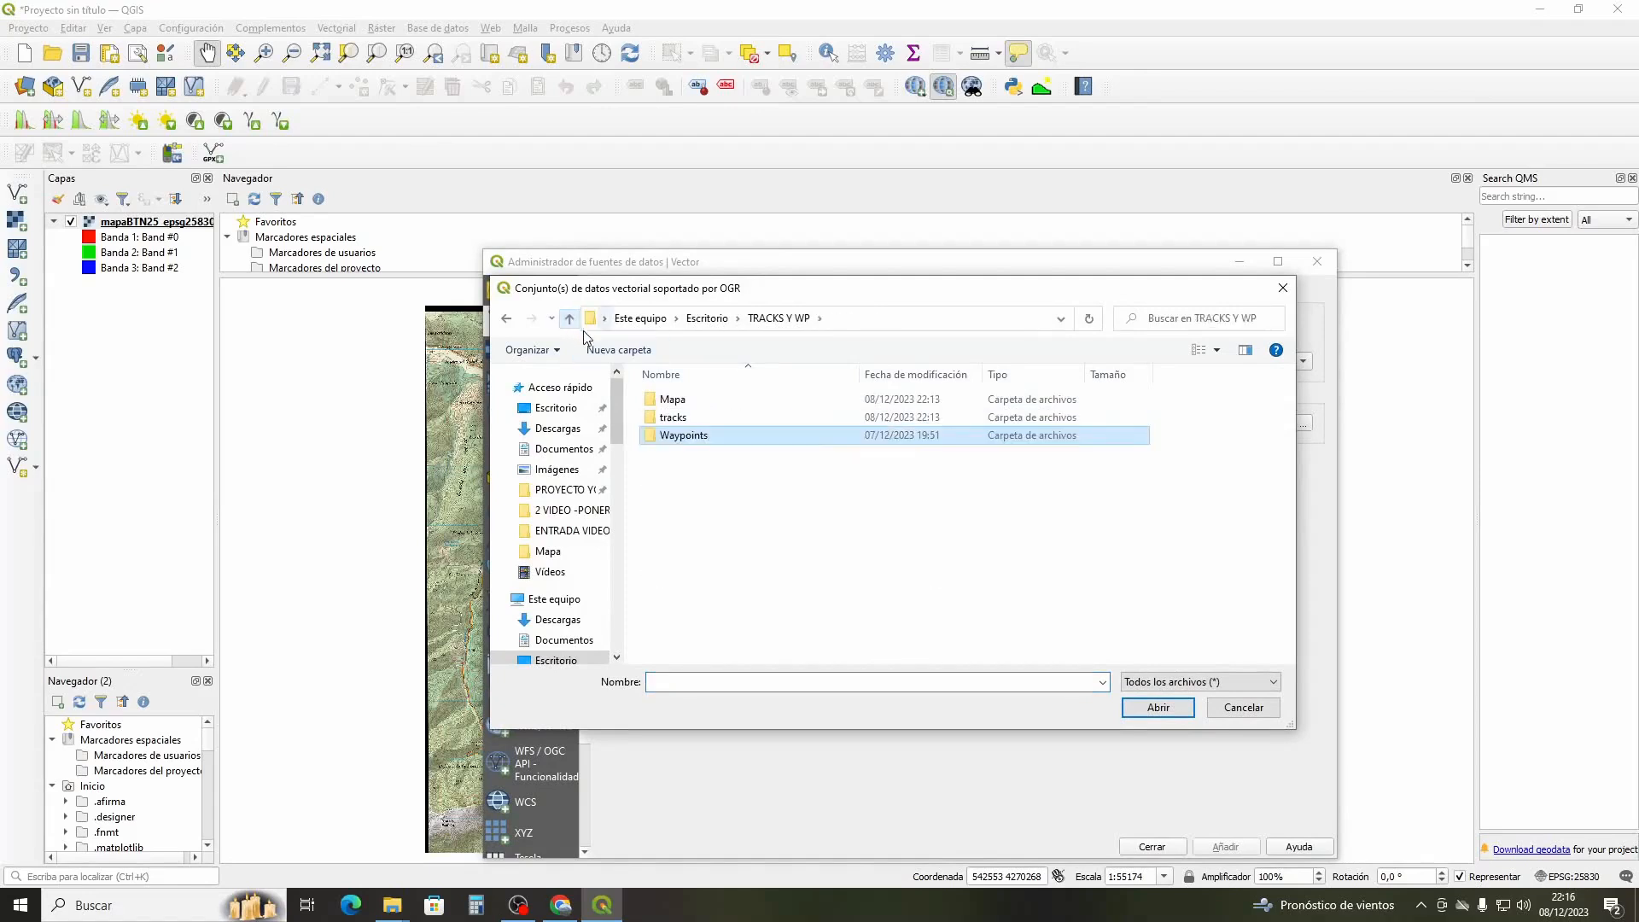
pyautogui.doubleClick(669, 419)
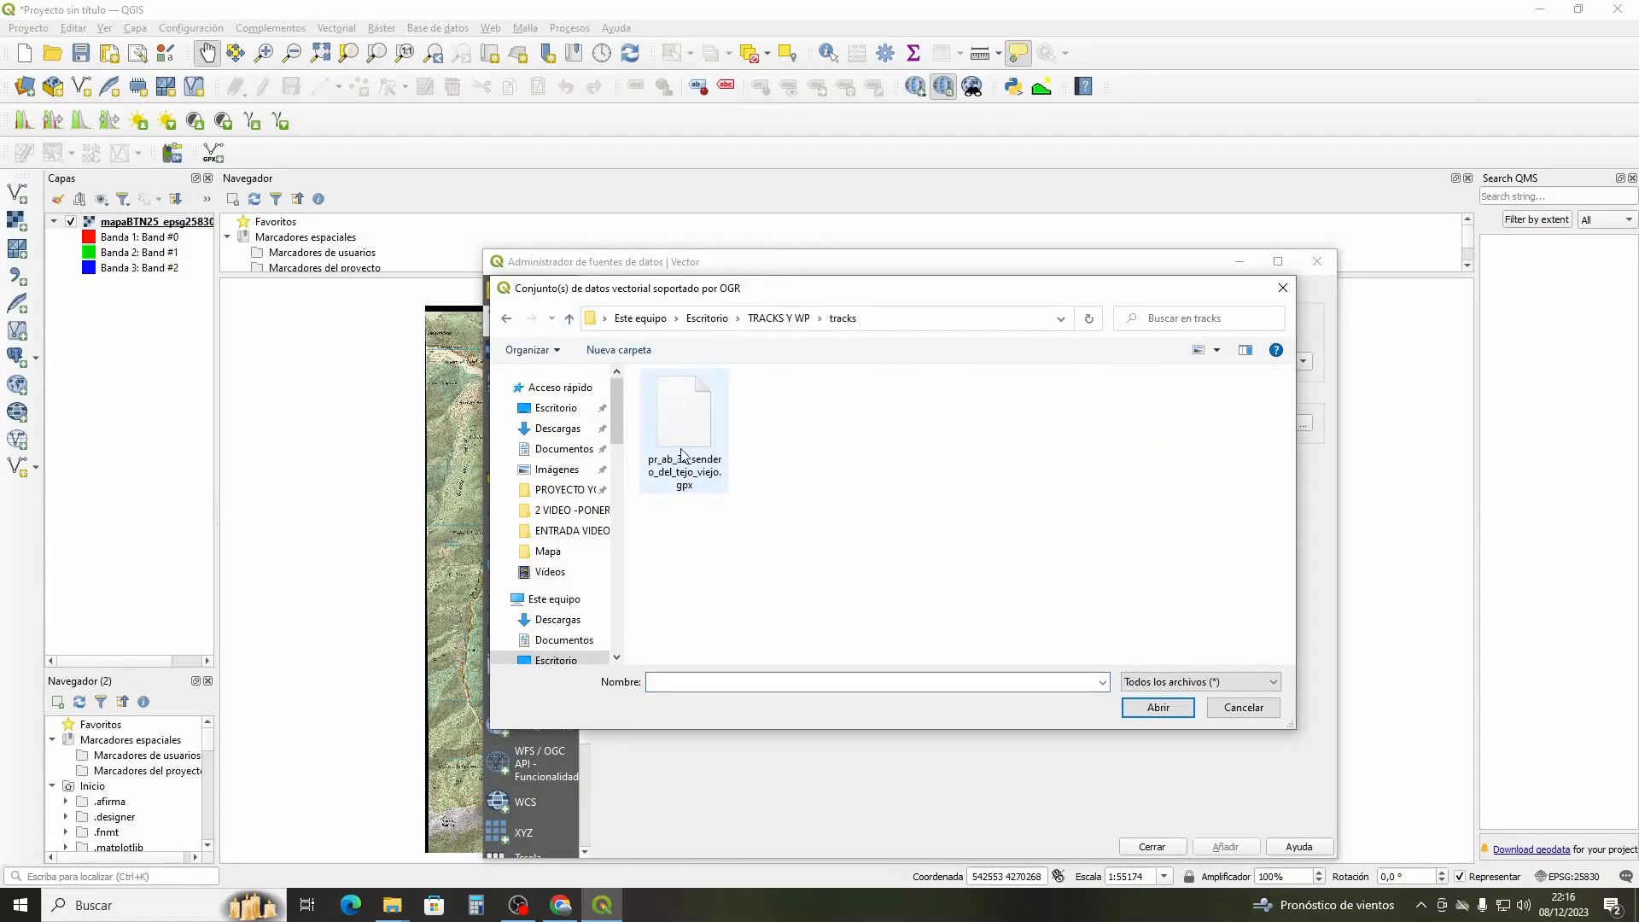
pyautogui.click(683, 452)
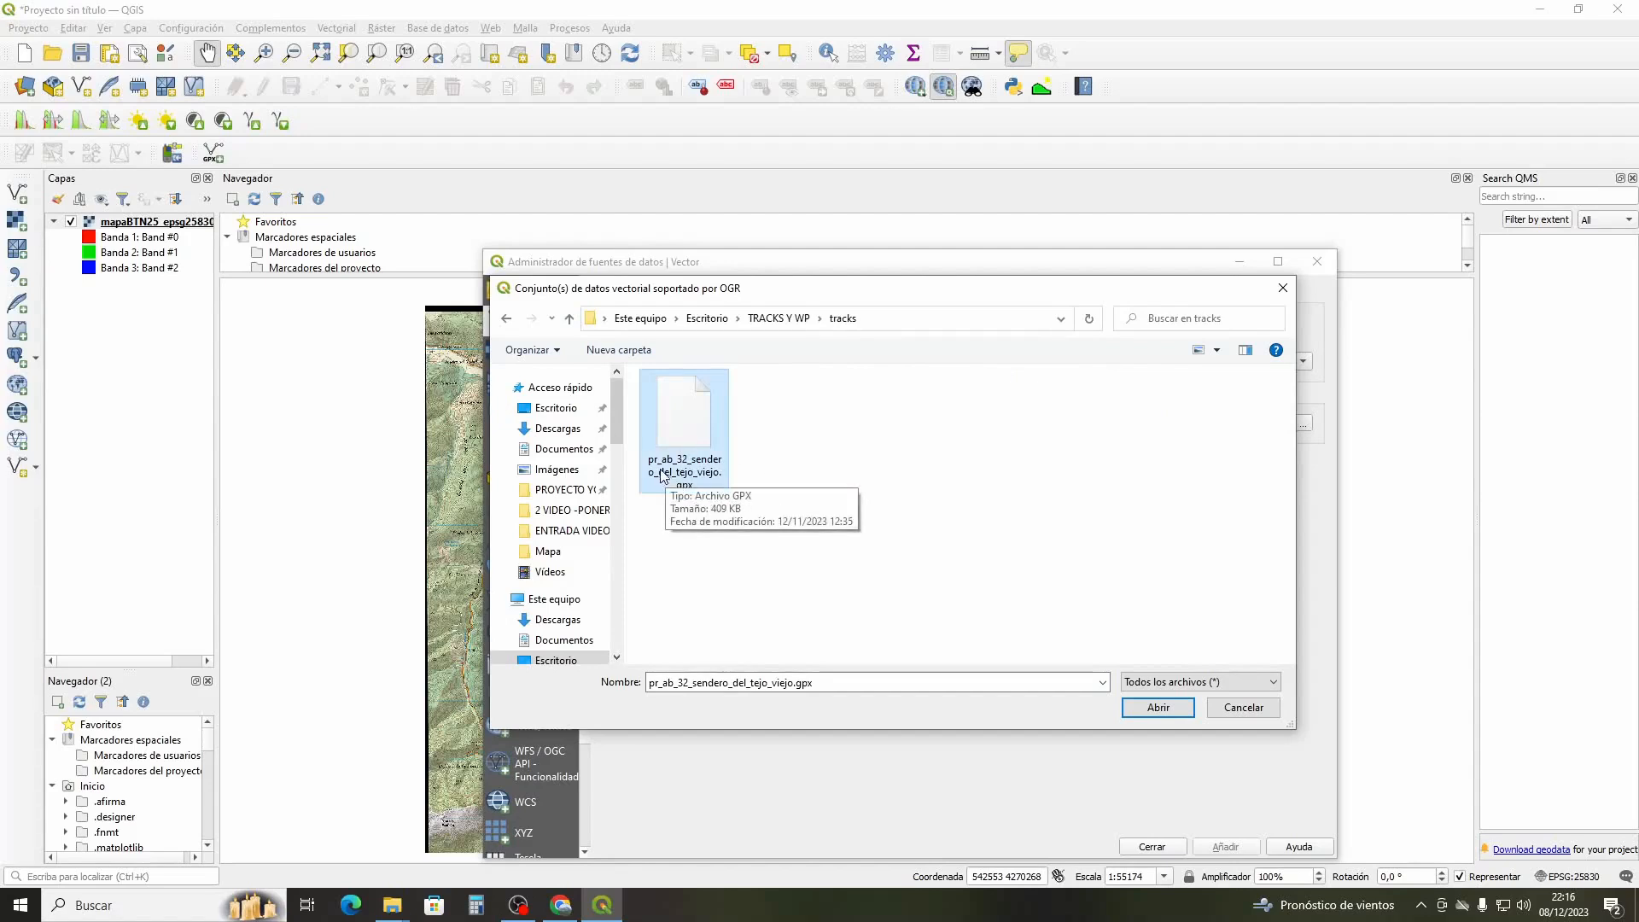
pyautogui.click(1159, 709)
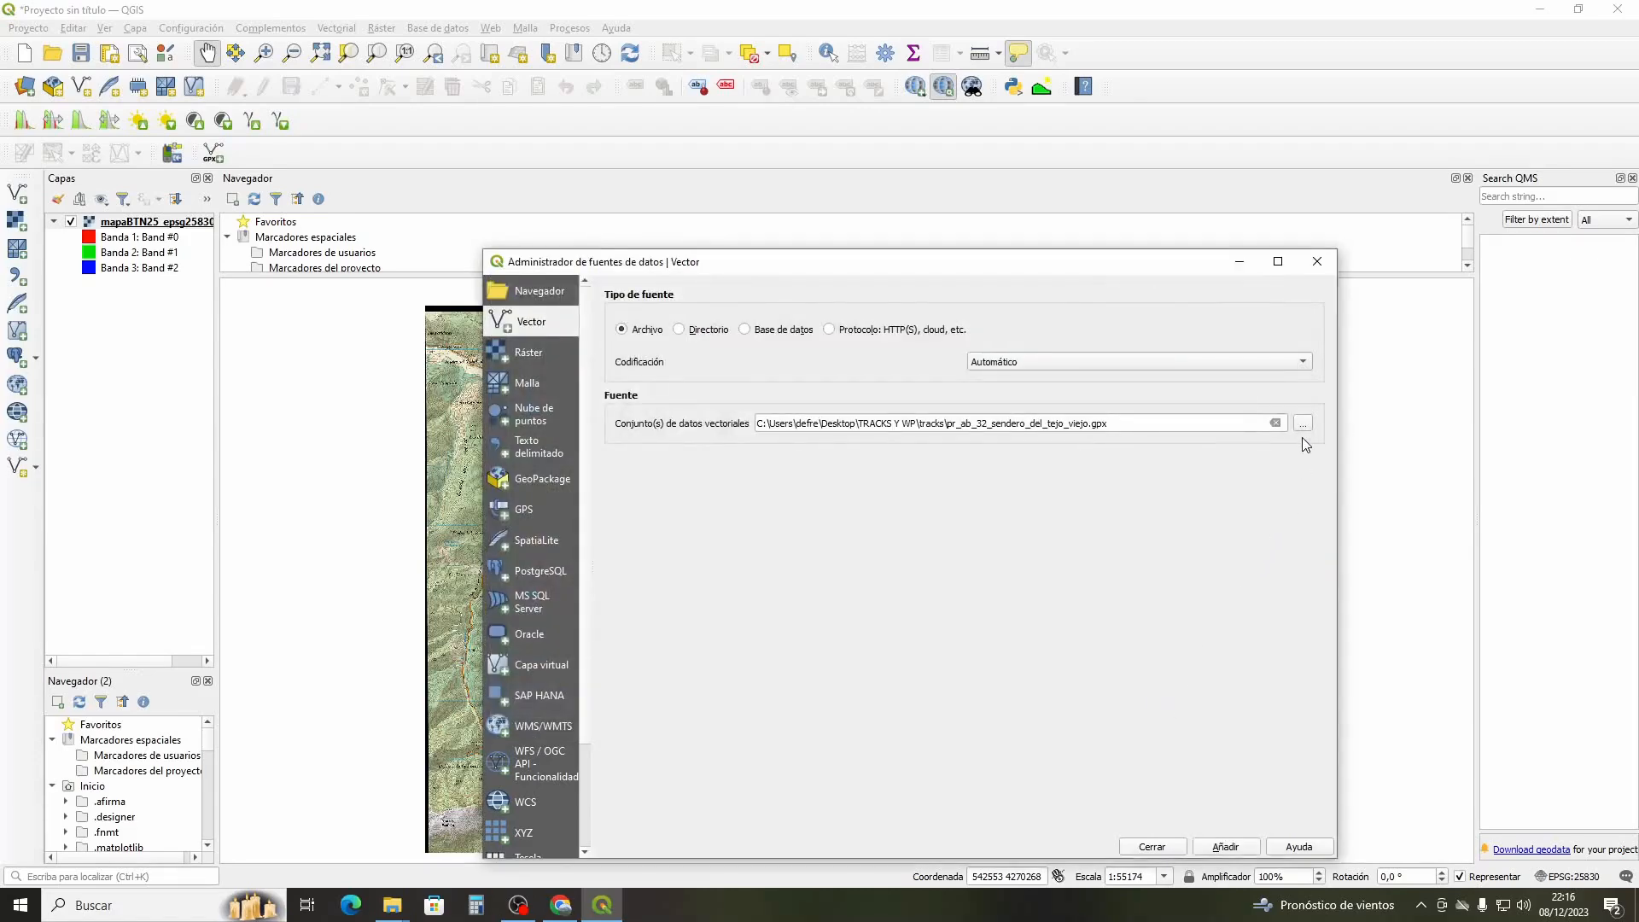
# Add only the tracks and waypoints elements of the GPX file as layers and close the data source manager
pyautogui.click(1223, 848)
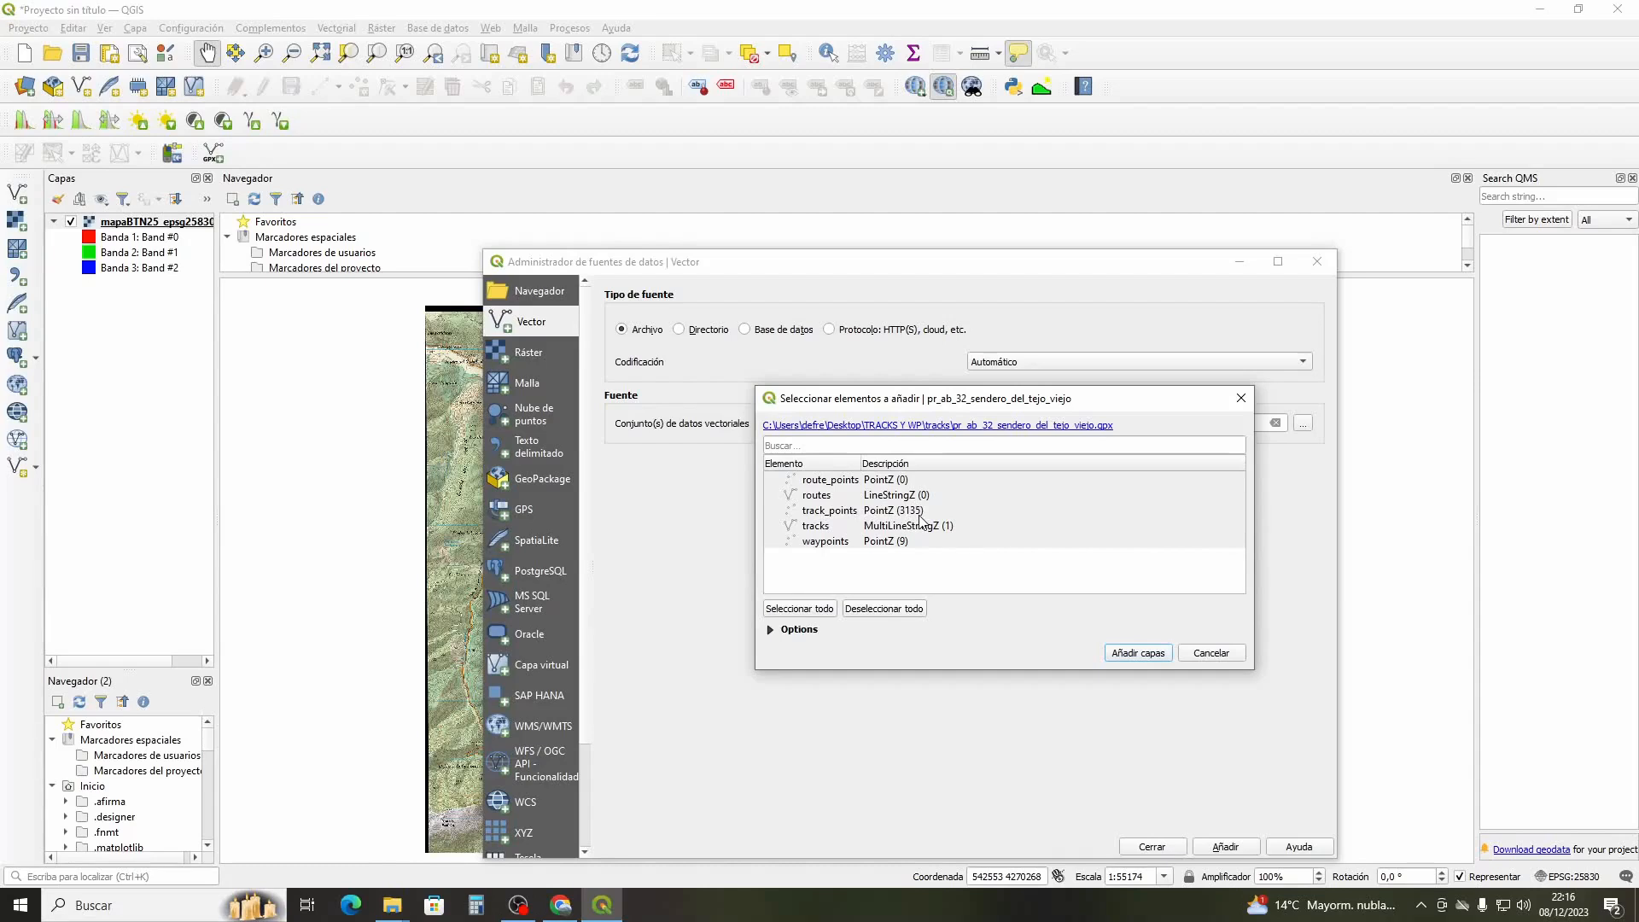
pyautogui.click(822, 530)
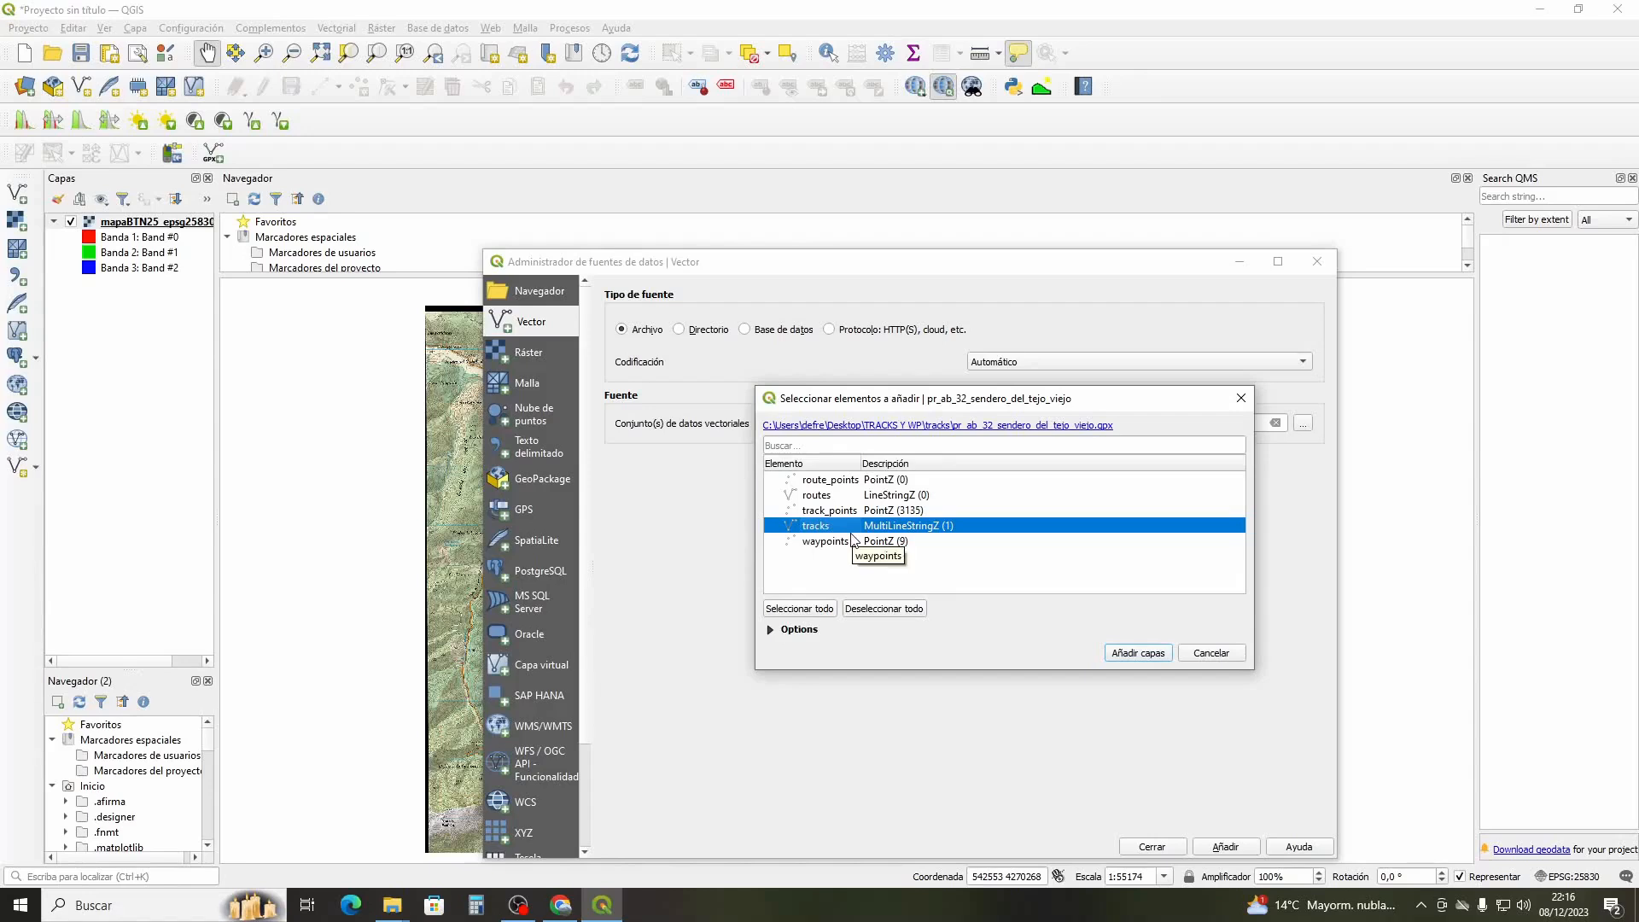
pyautogui.keyDown('ctrl'); pyautogui.click(852, 536); pyautogui.keyUp('ctrl')
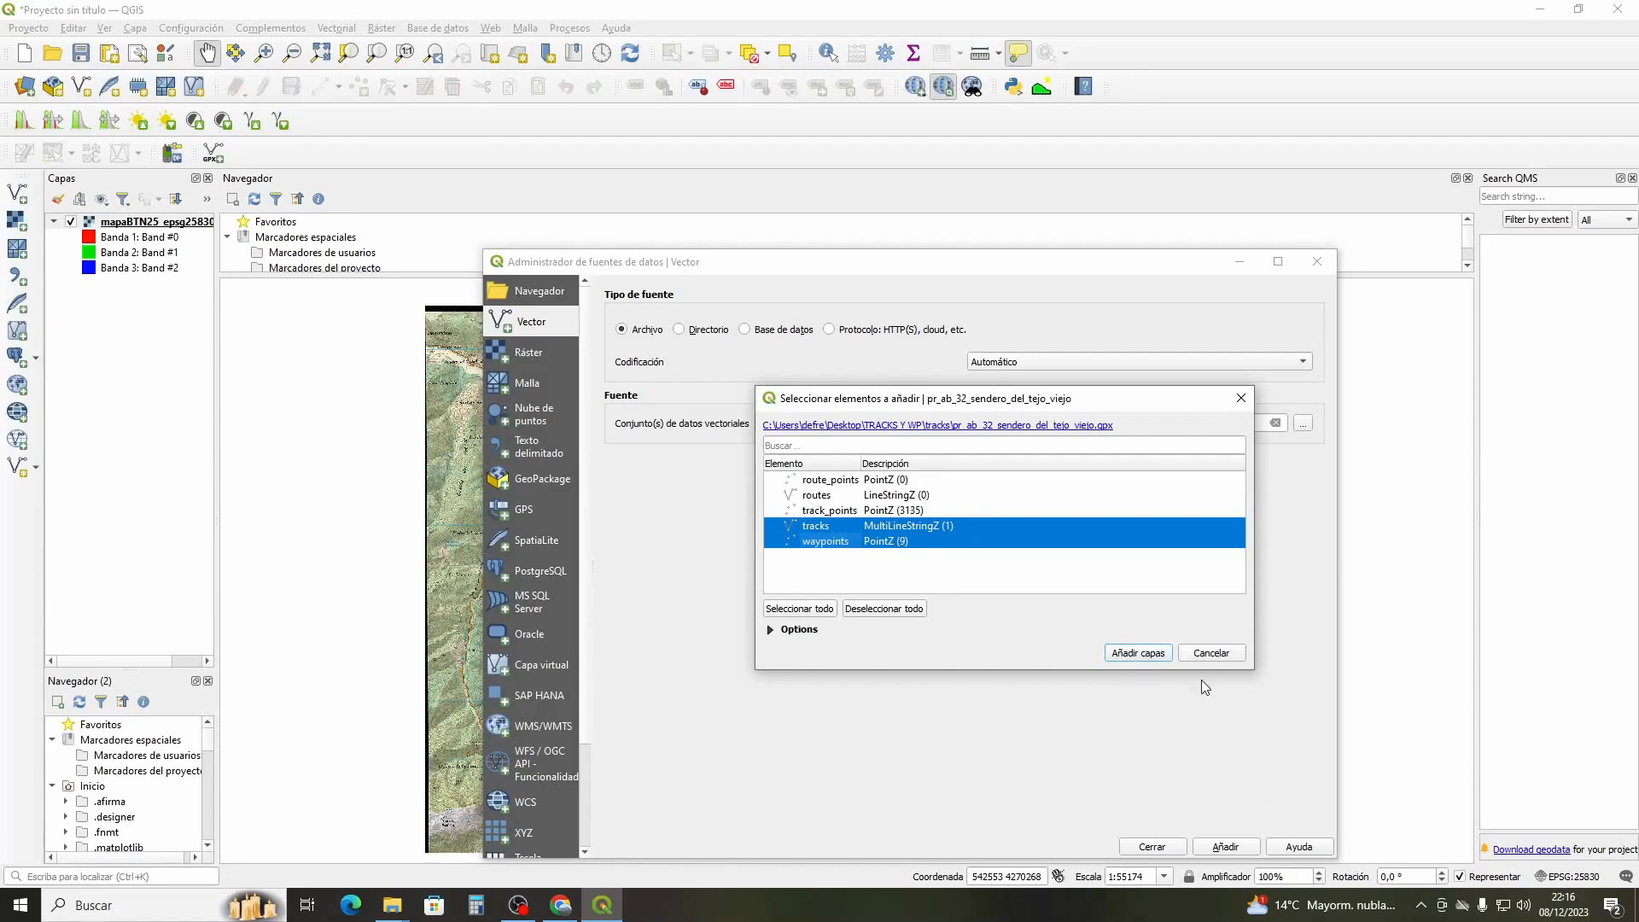
pyautogui.click(1141, 652)
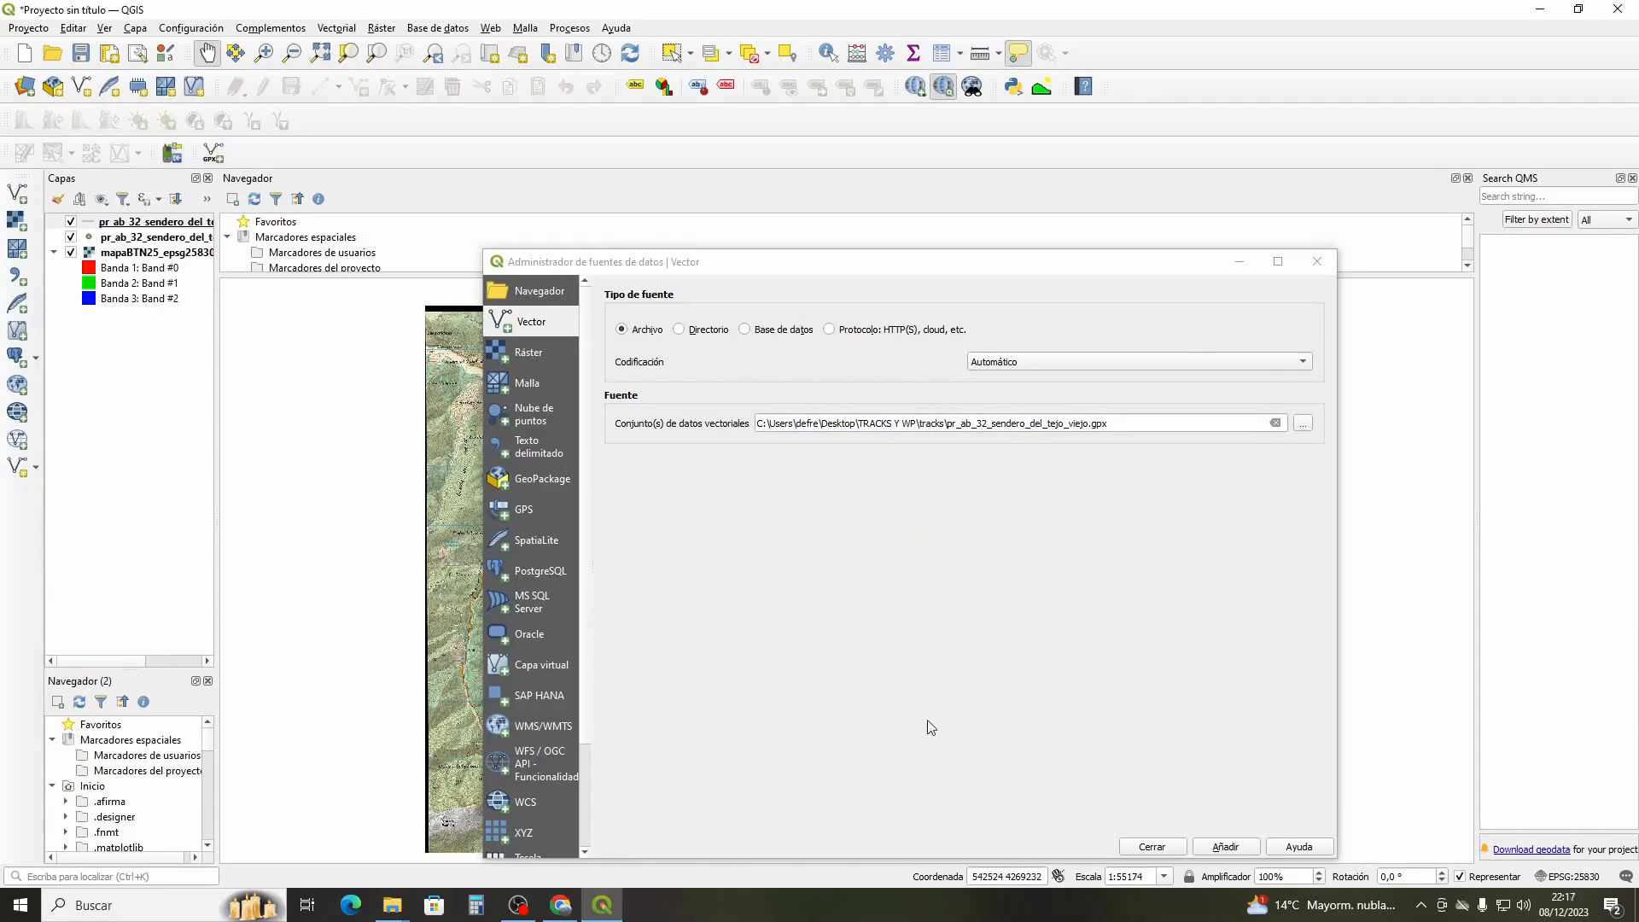
pyautogui.click(1317, 262)
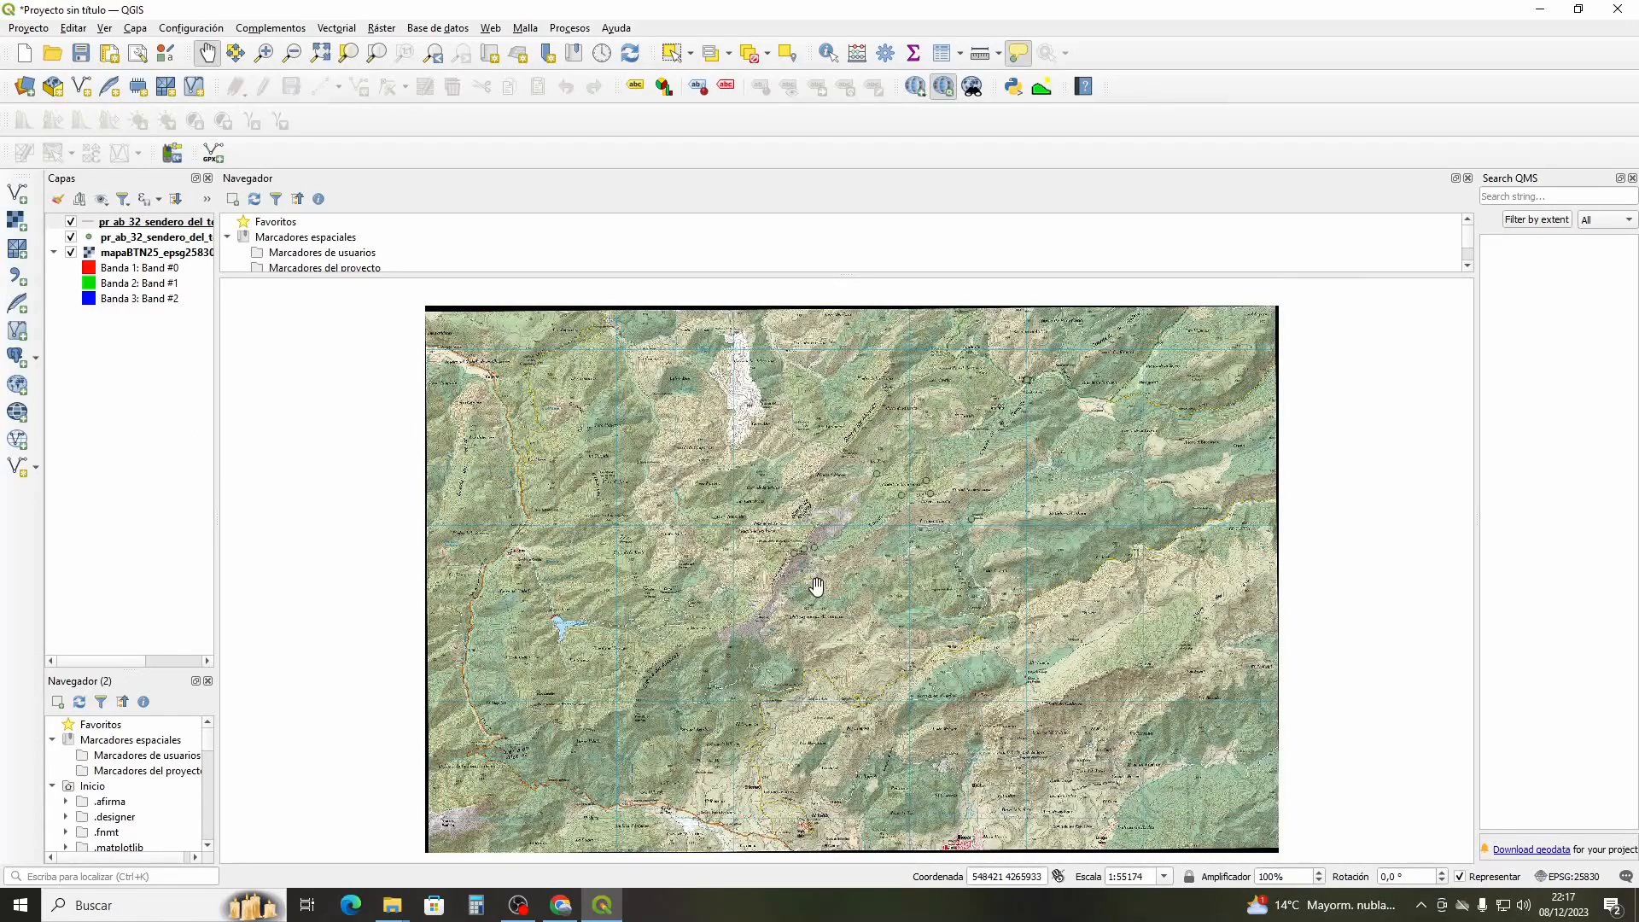
# Widen the layer list enough to show the full layer names
pyautogui.scroll(2, 817, 585)
pyautogui.moveTo(797, 565)
pyautogui.mouseDown()
pyautogui.moveTo(820, 578)
pyautogui.moveTo(772, 563)
pyautogui.moveTo(780, 574)
pyautogui.mouseUp()
pyautogui.moveTo(849, 508); pyautogui.dragTo(816, 559)
pyautogui.scroll(1, 875, 564)
pyautogui.scroll(-1, 813, 547)
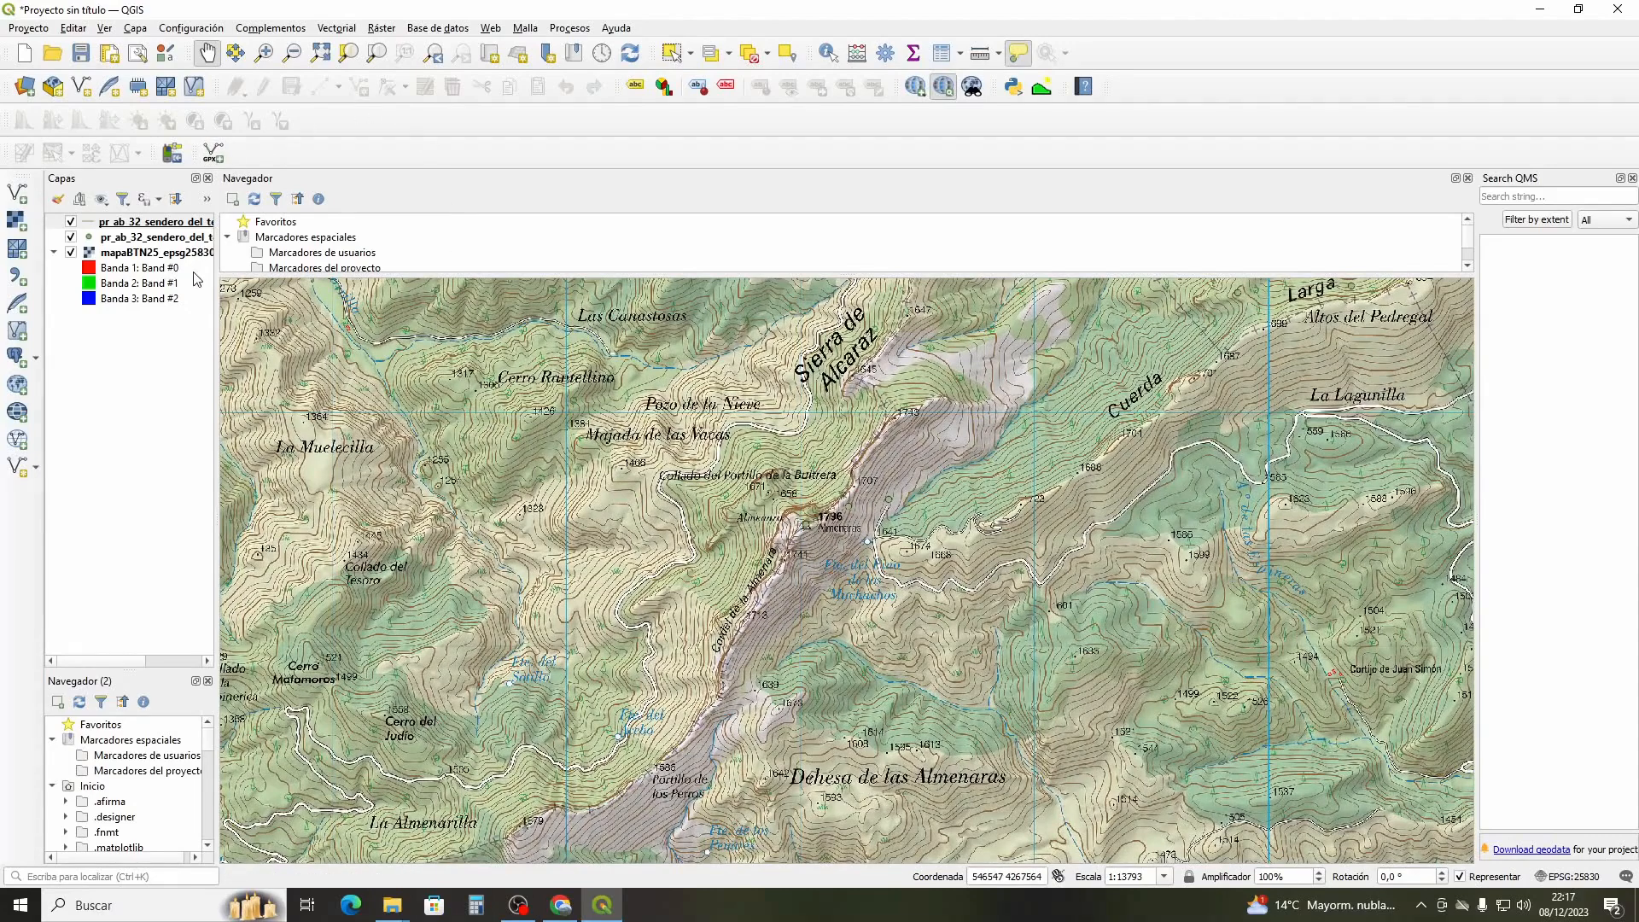
pyautogui.moveTo(216, 288); pyautogui.dragTo(338, 288)
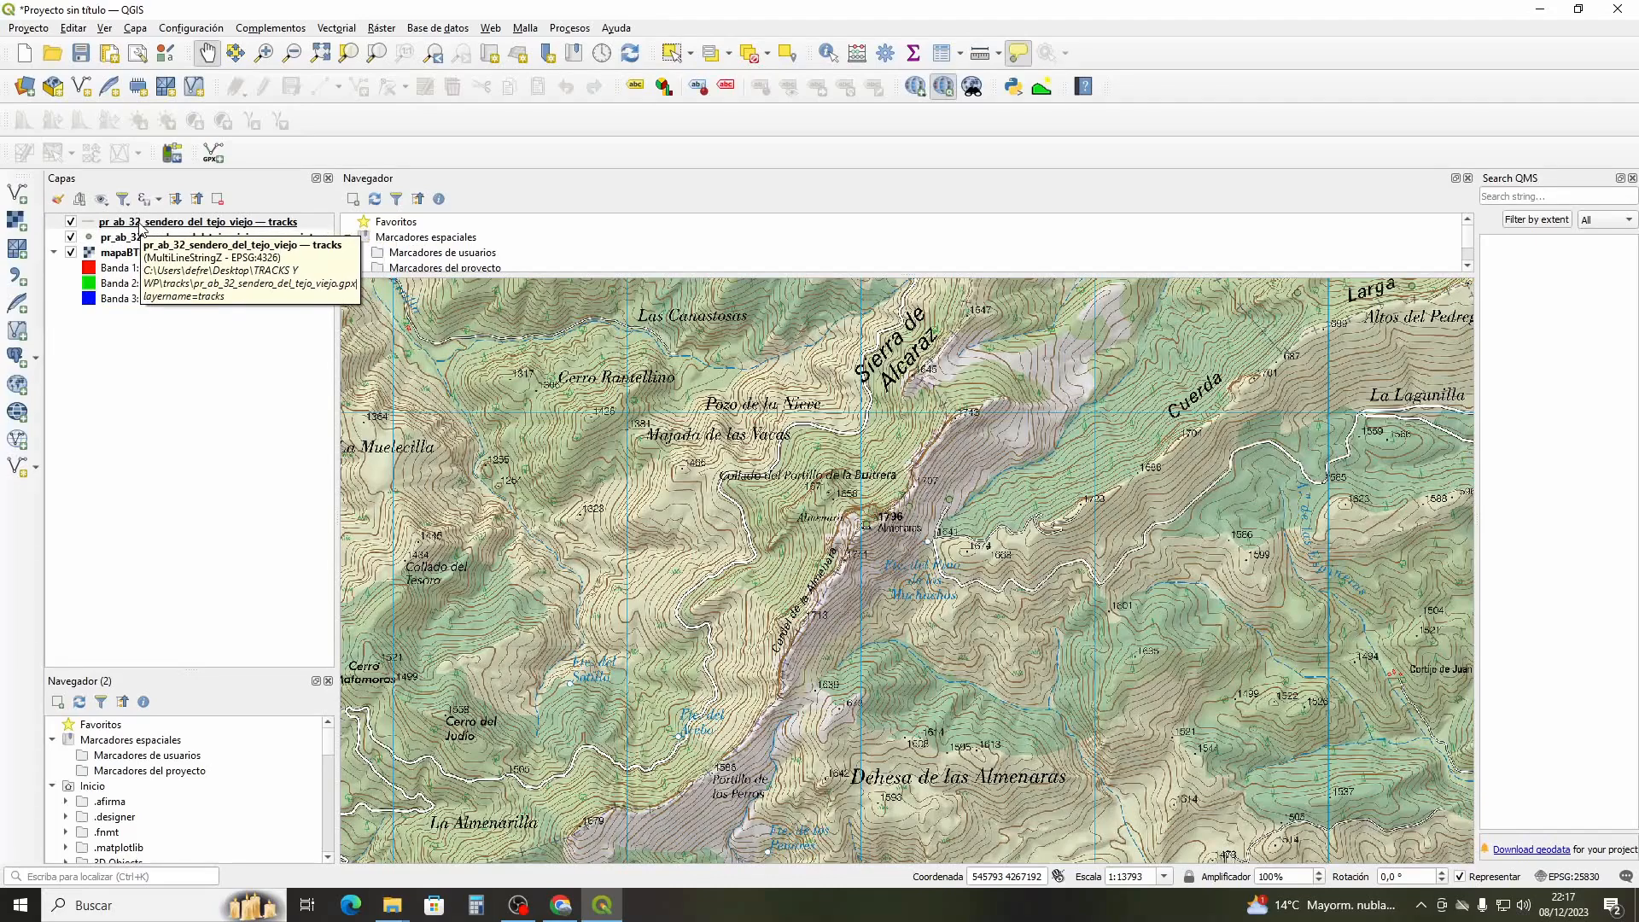
# Style the tracks layer as a red line 0.76 mm wide
pyautogui.click(134, 226)
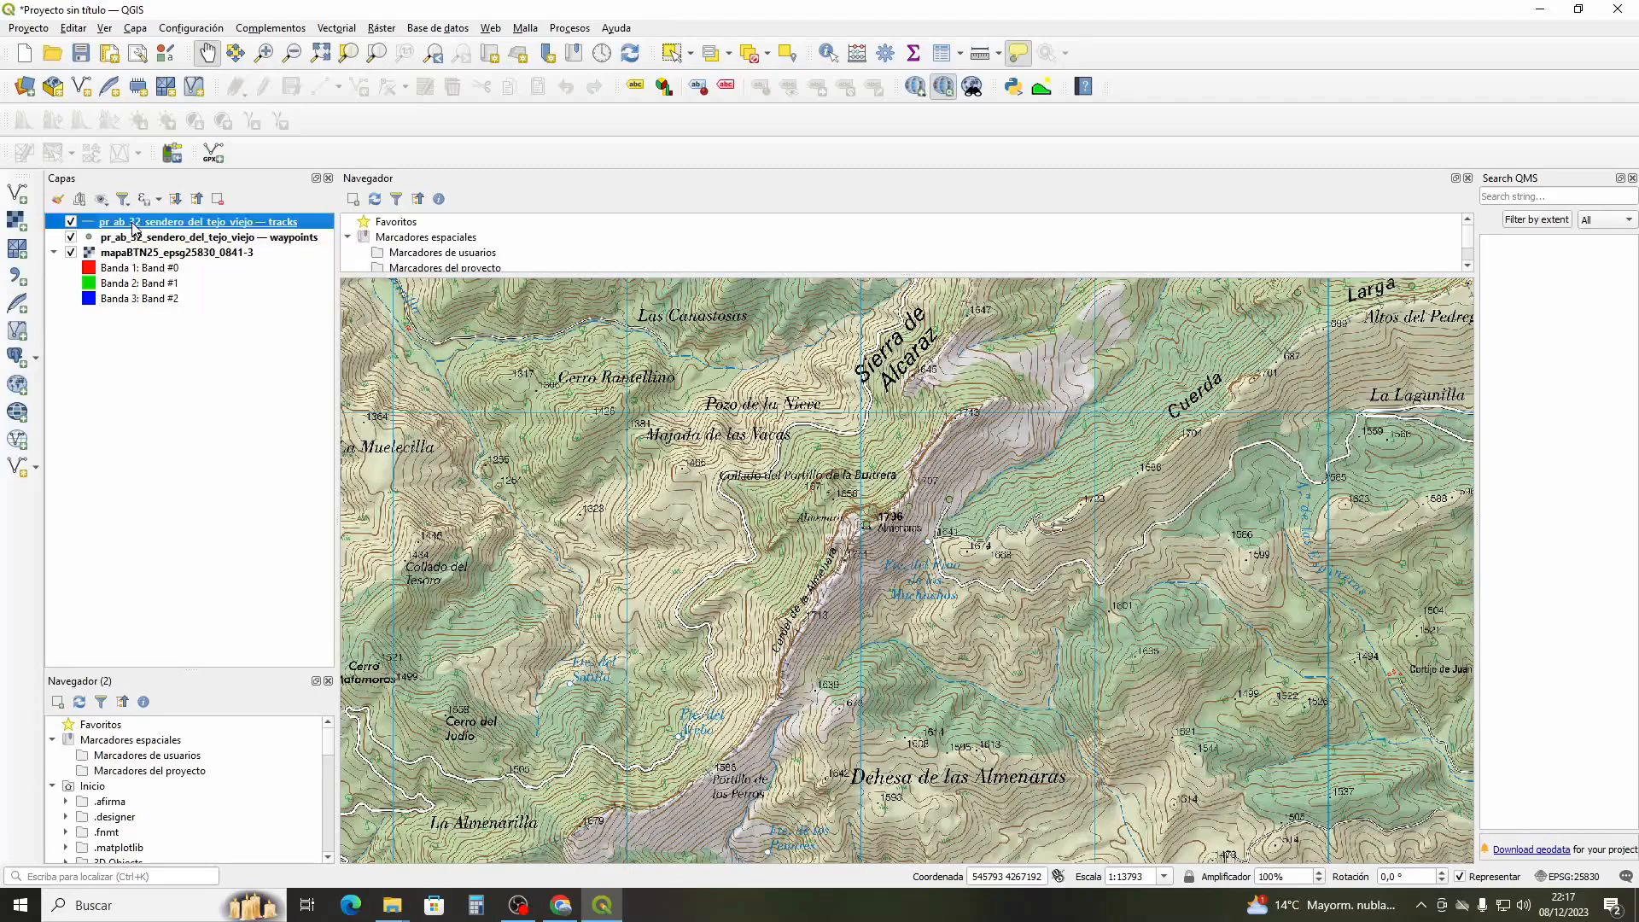
pyautogui.rightClick(134, 228)
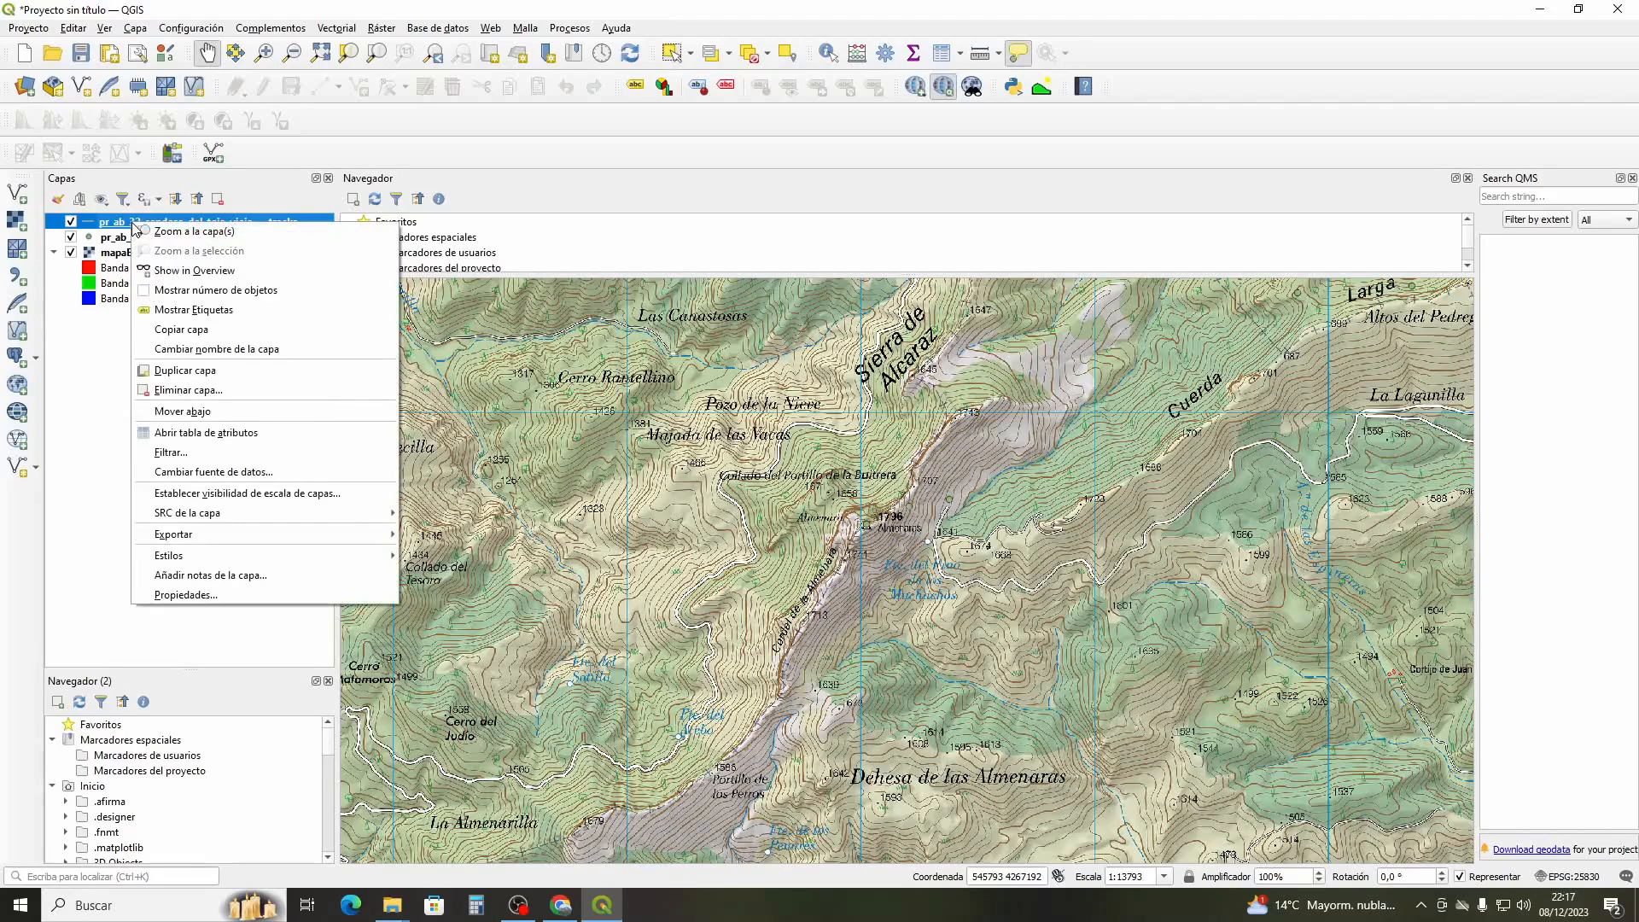
pyautogui.click(170, 596)
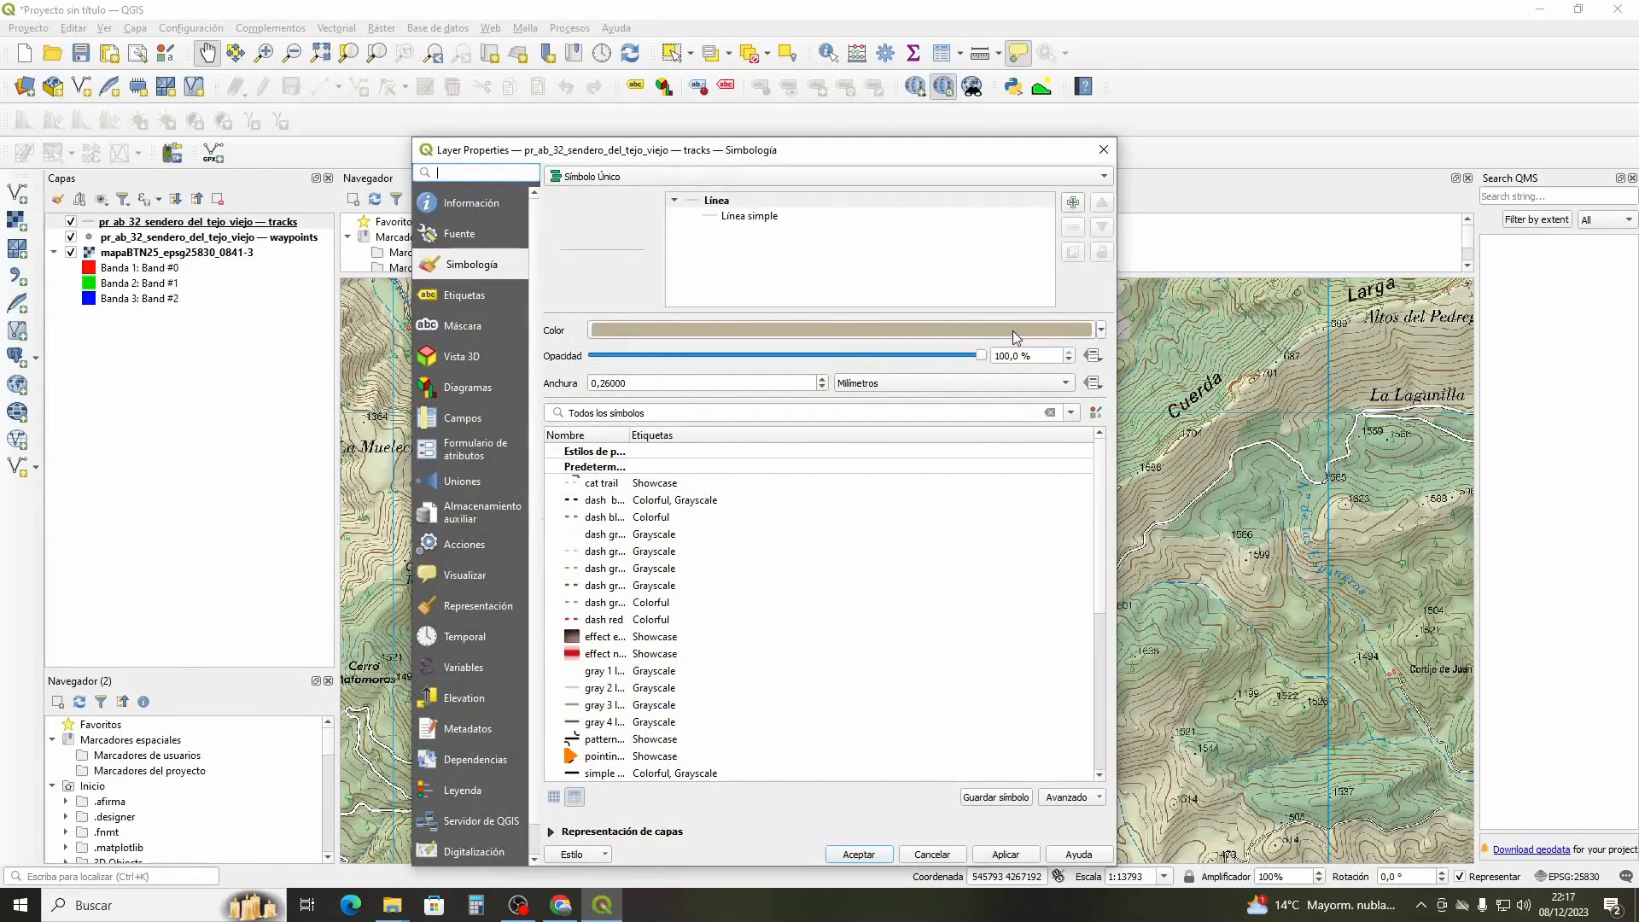
pyautogui.click(604, 384)
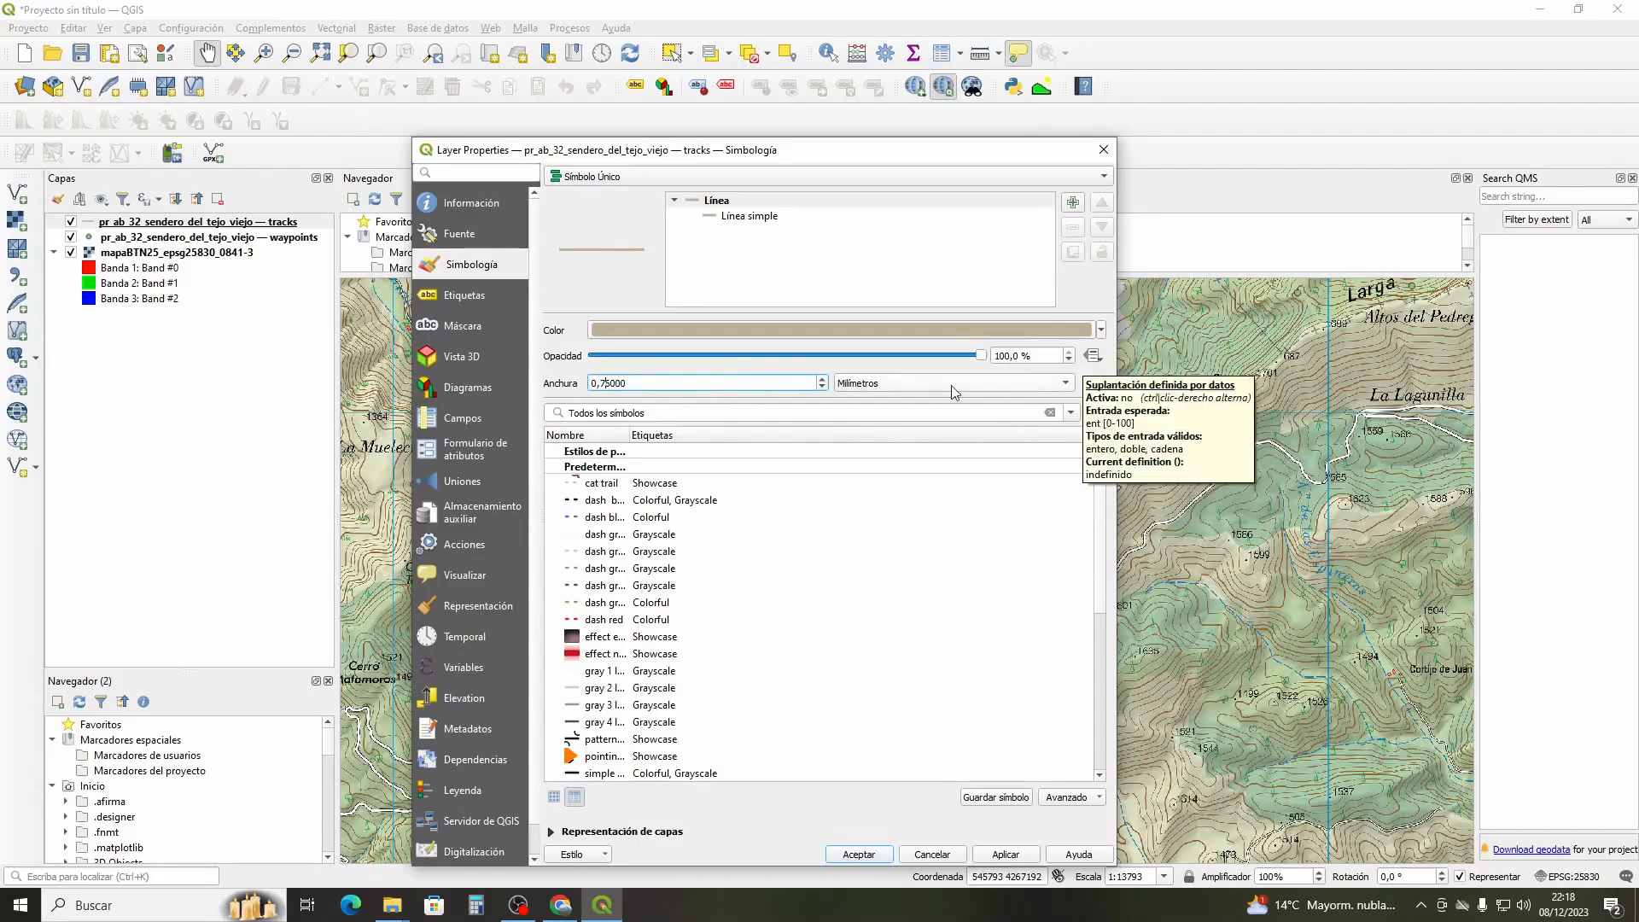
pyautogui.click(1099, 331)
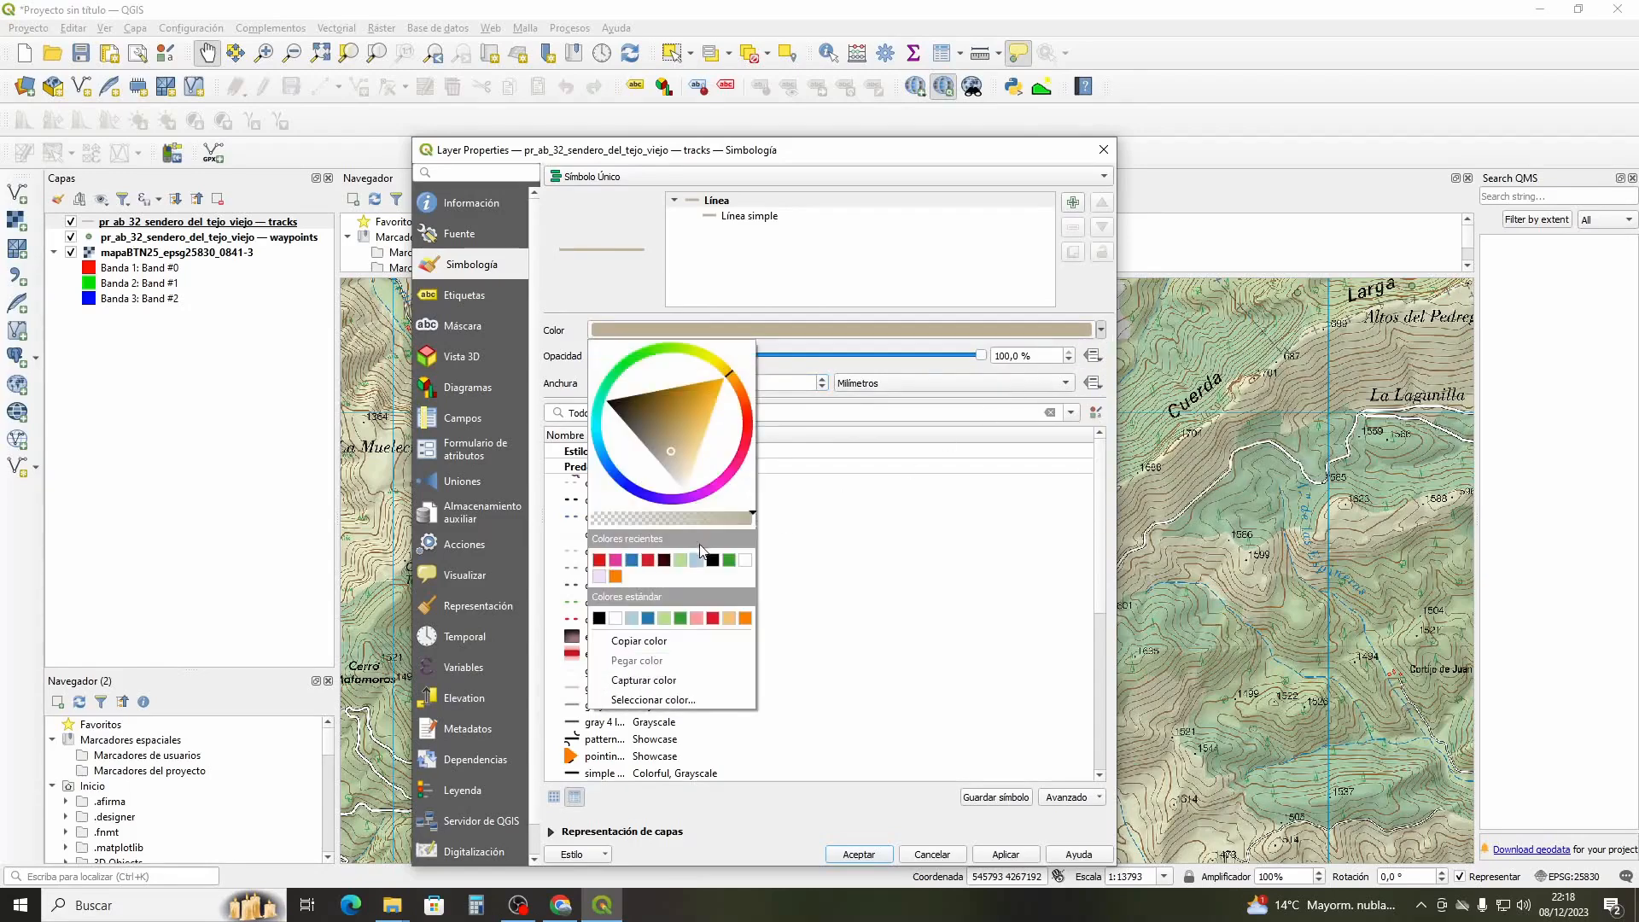
pyautogui.click(600, 560)
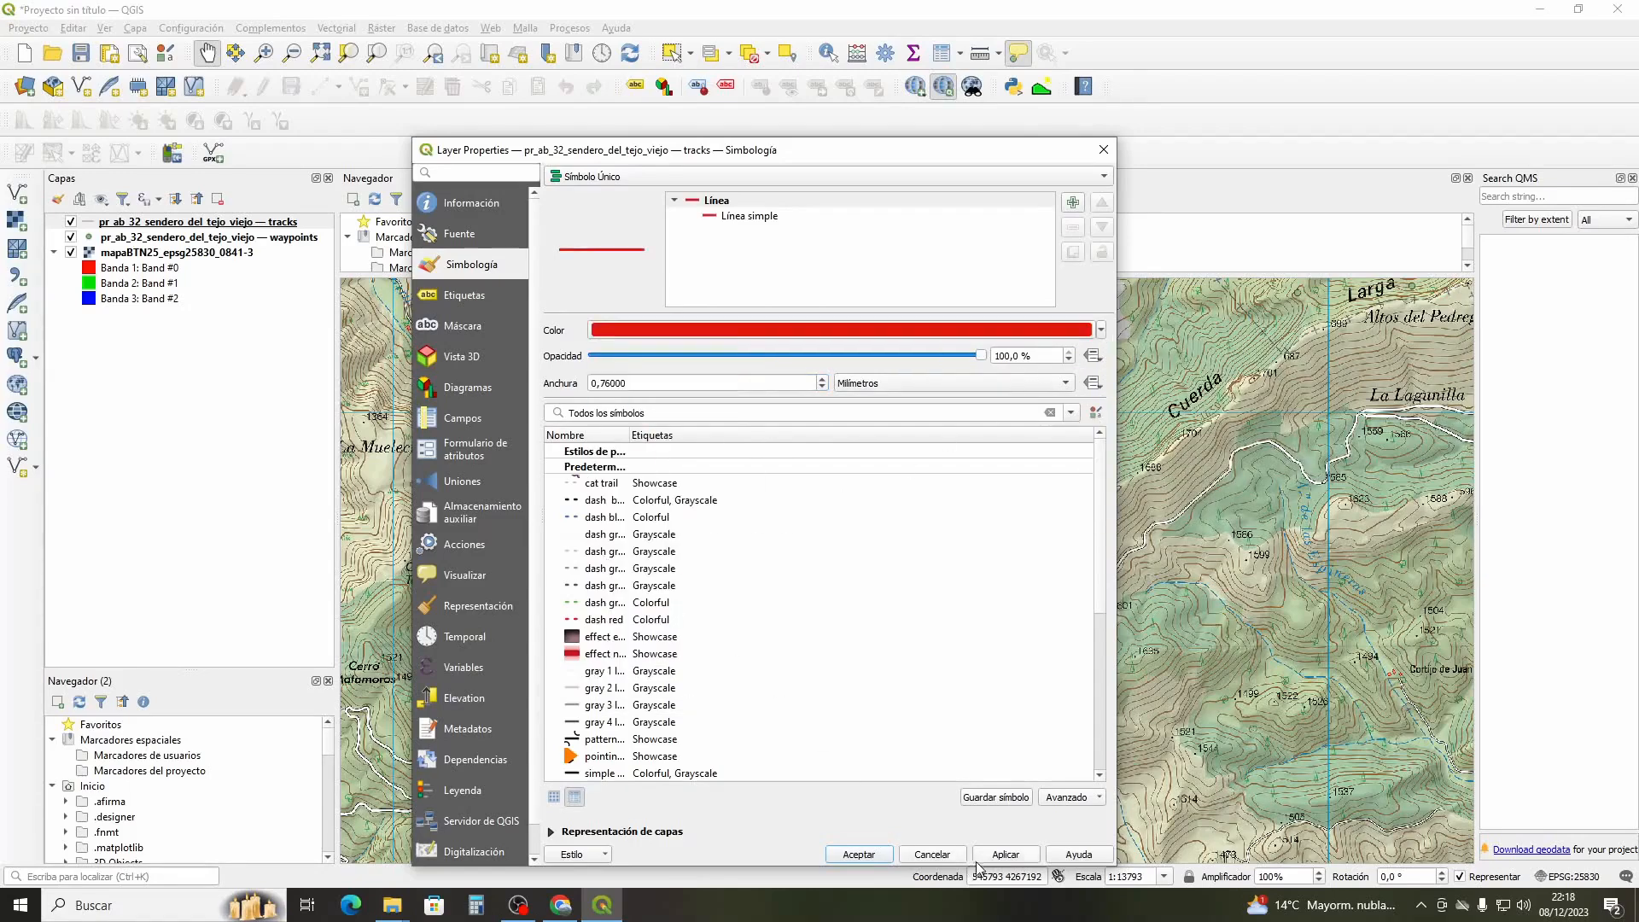
pyautogui.click(1007, 855)
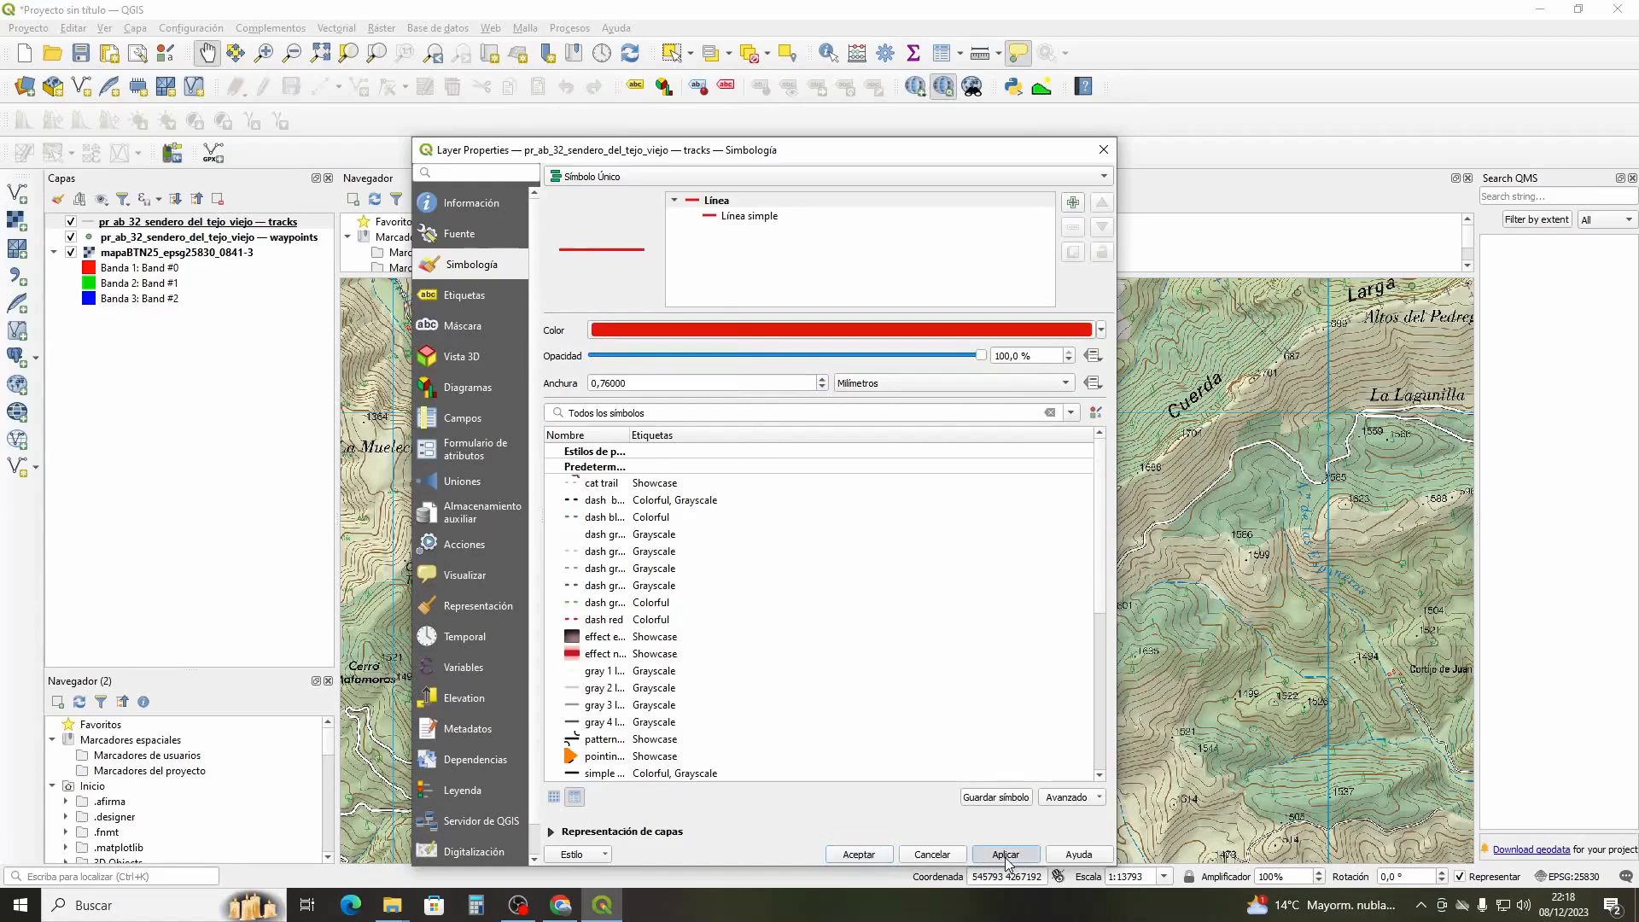
pyautogui.click(859, 854)
# Examine the whole course of the red track over the topographic map
pyautogui.moveTo(1117, 569); pyautogui.dragTo(849, 707)
pyautogui.moveTo(869, 599); pyautogui.dragTo(741, 647)
pyautogui.scroll(-1, 741, 729)
pyautogui.scroll(1, 800, 652)
pyautogui.scroll(-1, 775, 649)
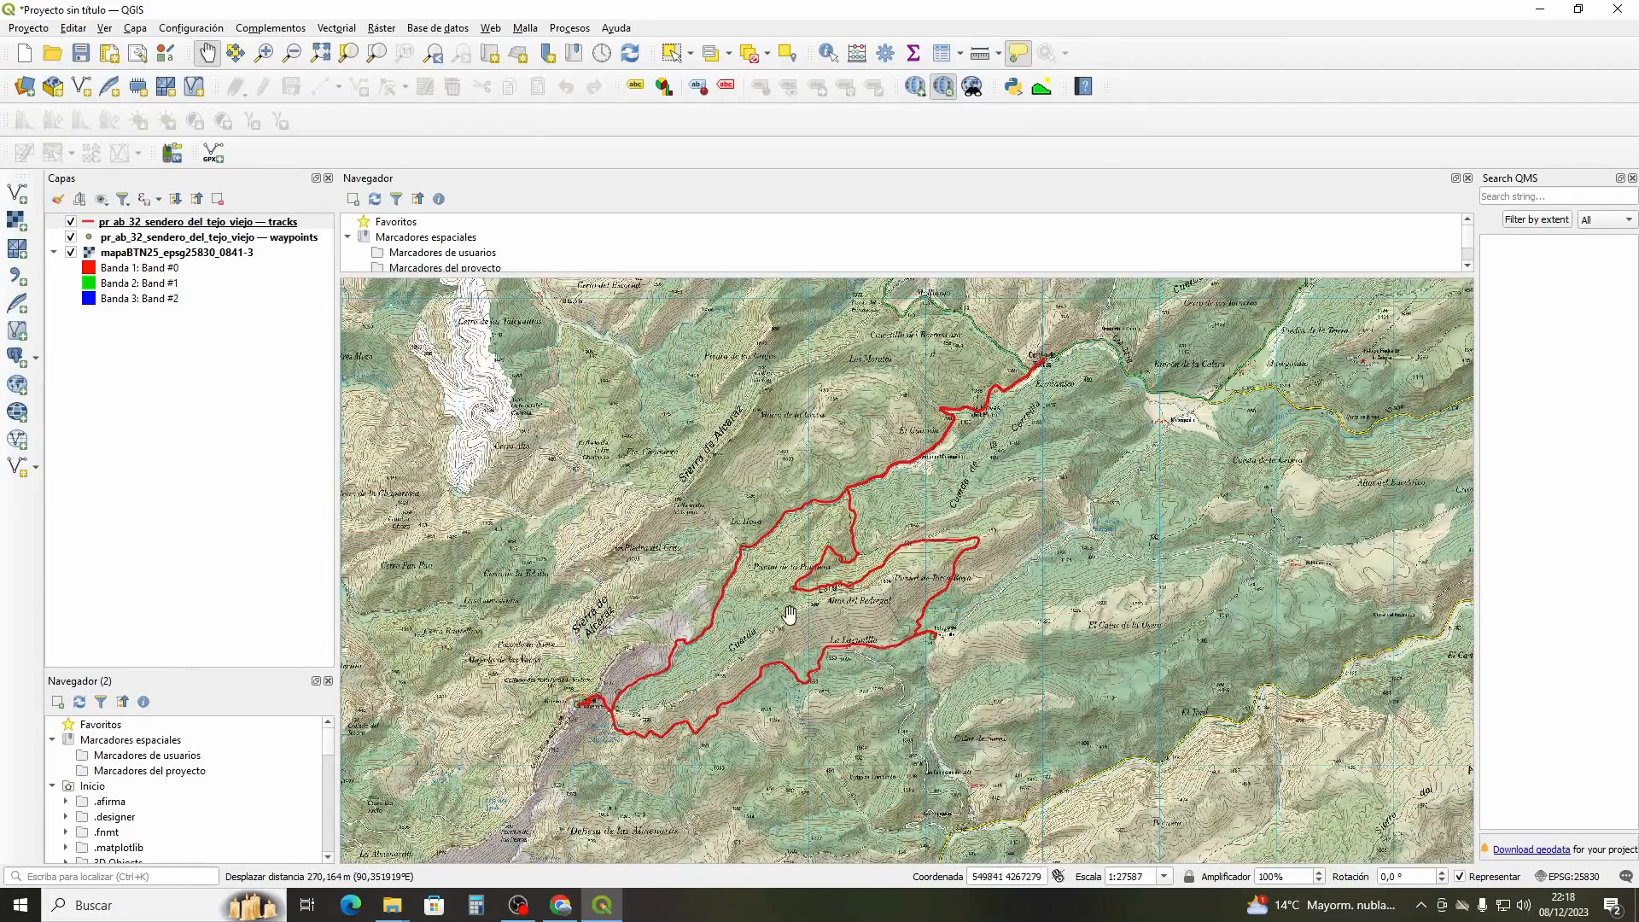
pyautogui.scroll(1, 792, 615)
pyautogui.moveTo(800, 548); pyautogui.dragTo(845, 559)
pyautogui.scroll(-1, 760, 643)
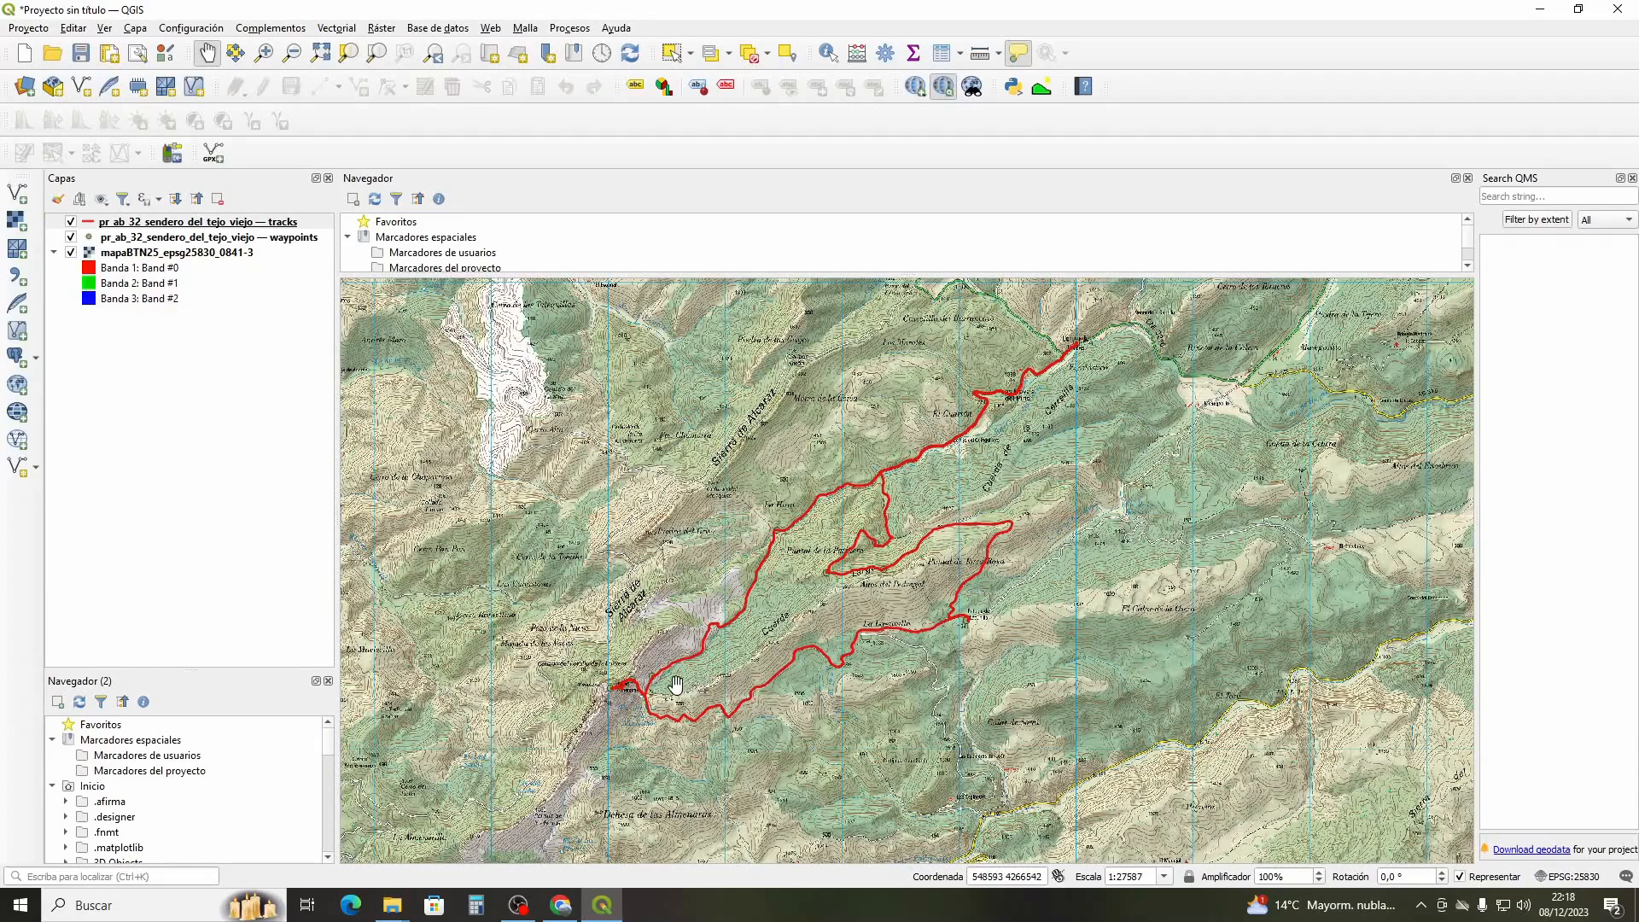
# Follow the track up close from Almenara past La Hoya to the Cortijo de Tortas area, comparing it with the mapped paths
pyautogui.scroll(2, 674, 685)
pyautogui.scroll(1, 653, 670)
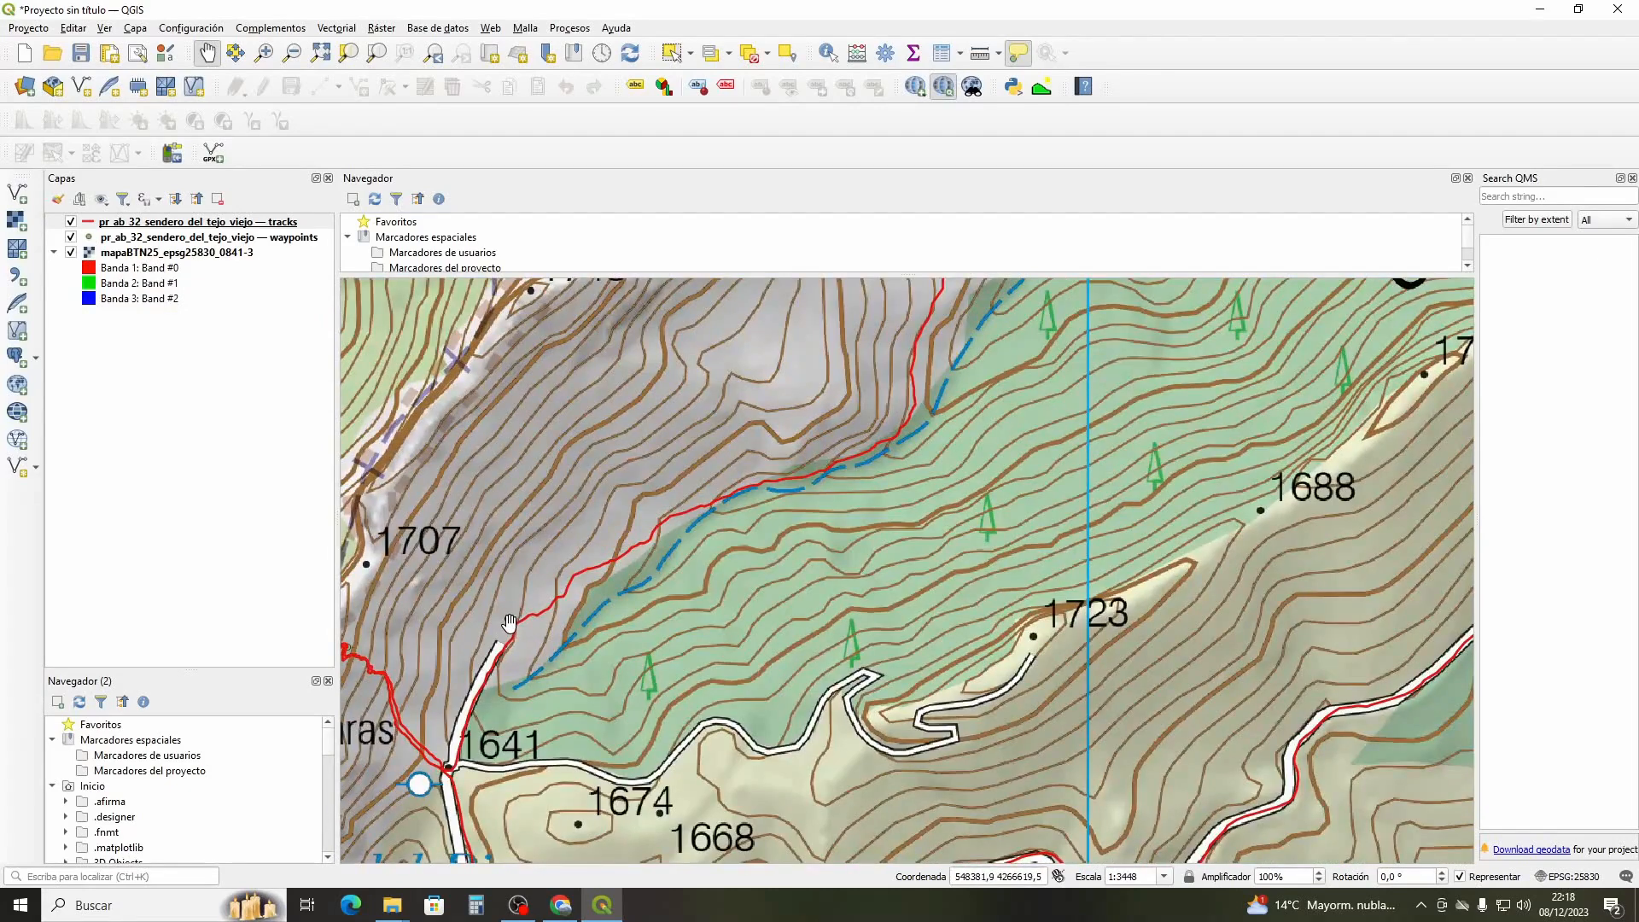
pyautogui.moveTo(926, 562); pyautogui.dragTo(898, 736)
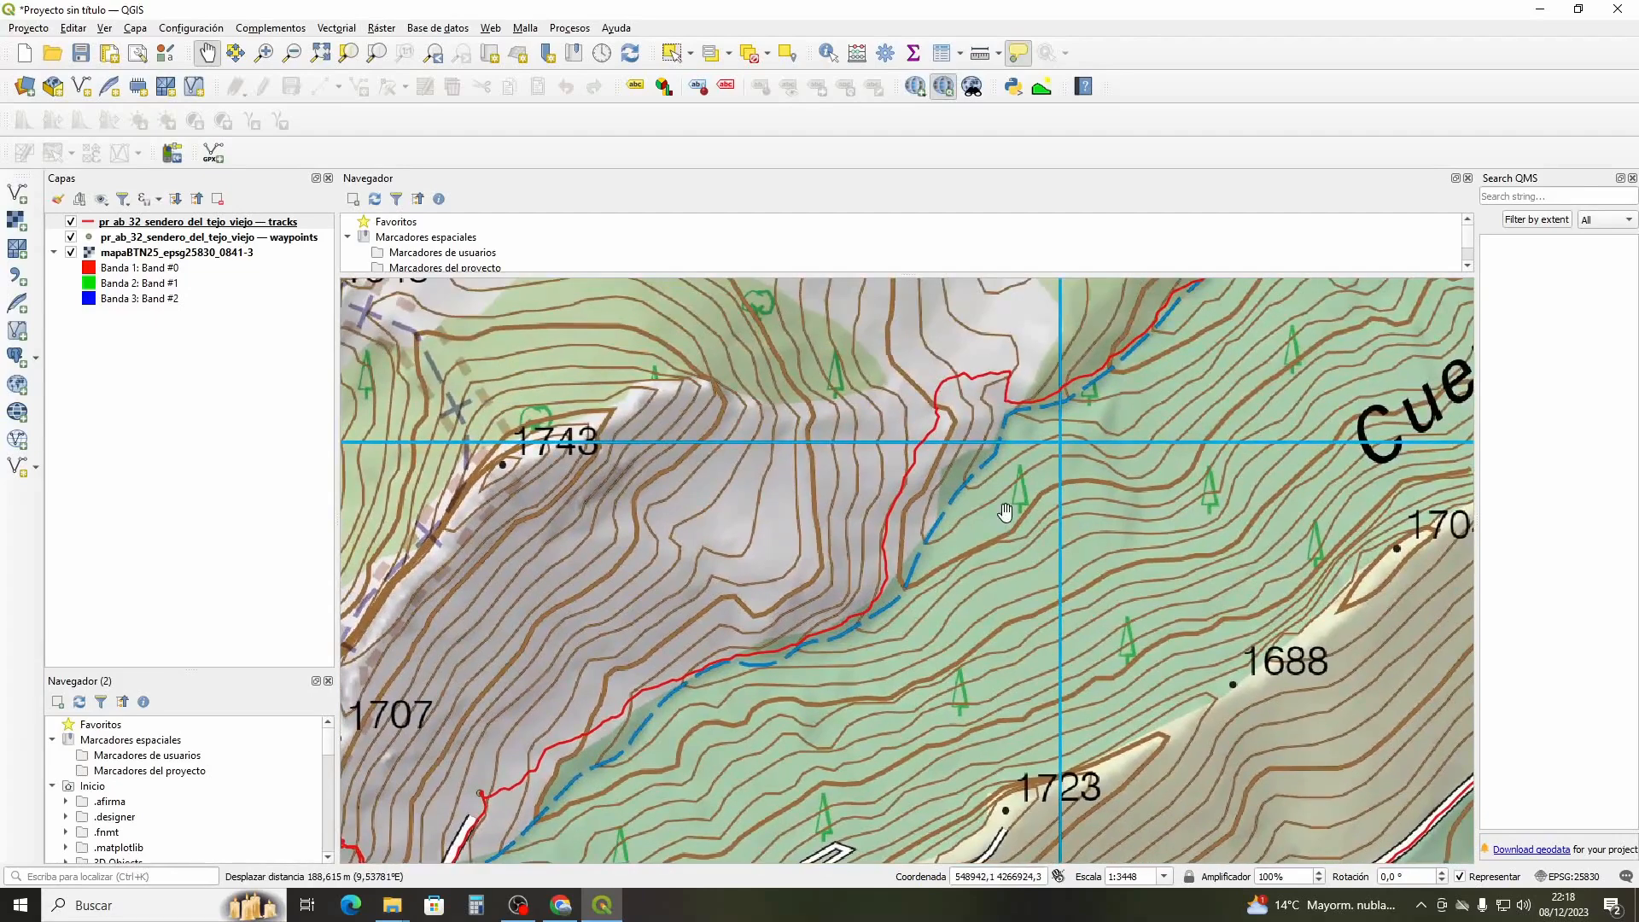
pyautogui.moveTo(1042, 486); pyautogui.dragTo(900, 668)
pyautogui.moveTo(1026, 516); pyautogui.dragTo(931, 748)
pyautogui.moveTo(1138, 477); pyautogui.dragTo(984, 861)
pyautogui.moveTo(1093, 597); pyautogui.dragTo(894, 776)
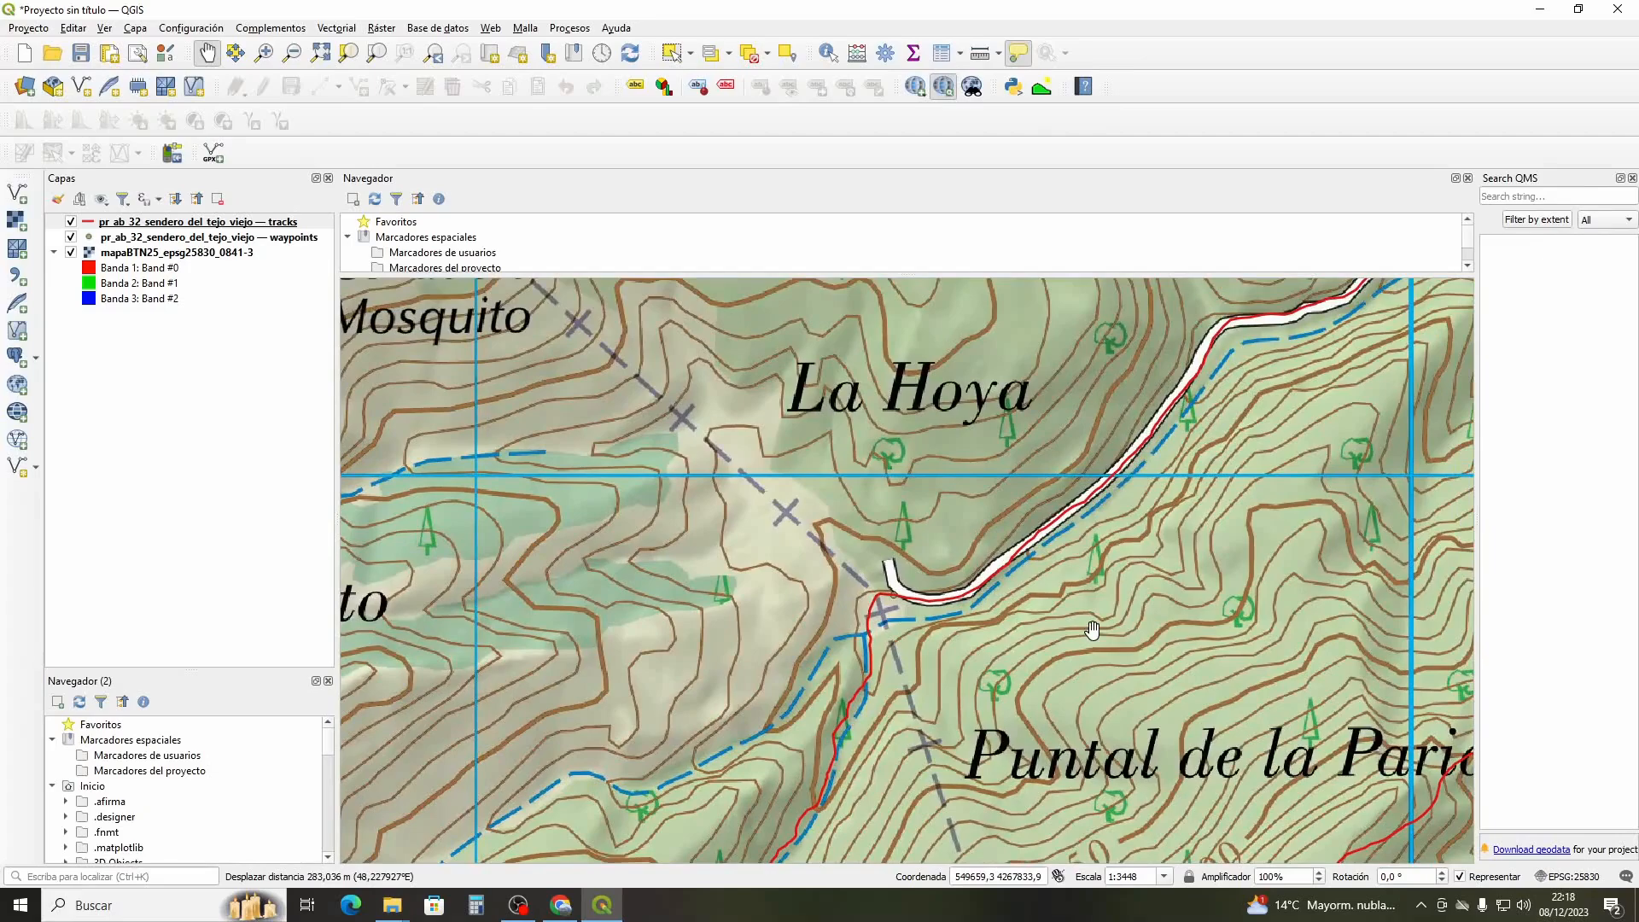
pyautogui.scroll(-1, 1093, 630)
pyautogui.moveTo(1210, 605); pyautogui.dragTo(697, 725)
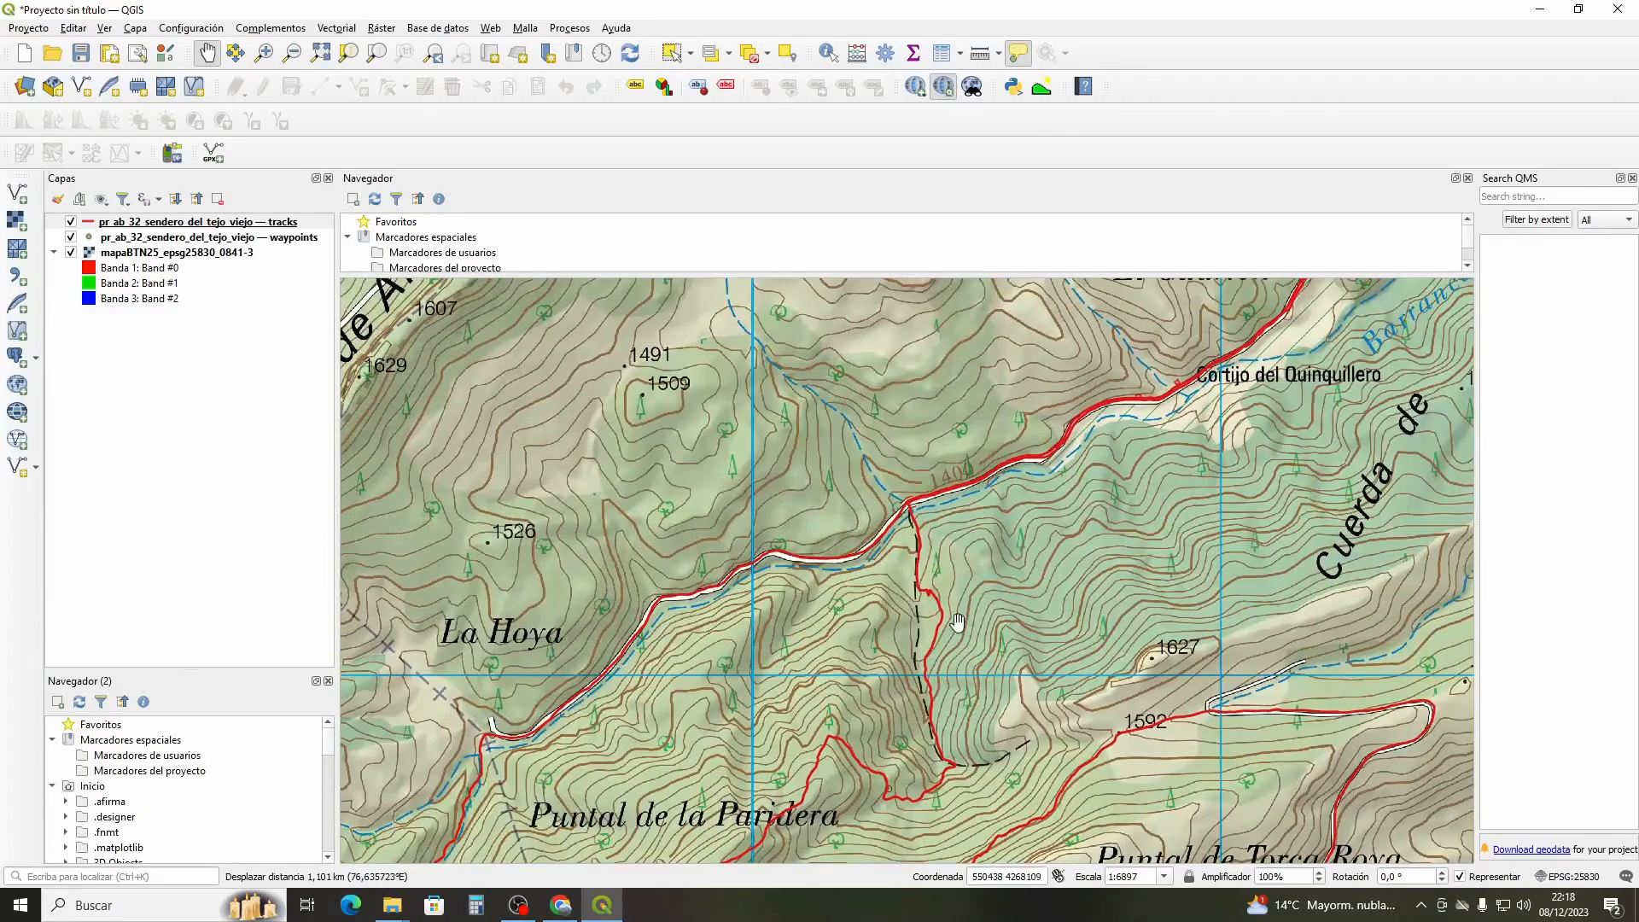
pyautogui.moveTo(1031, 563); pyautogui.dragTo(792, 584)
pyautogui.moveTo(1165, 282); pyautogui.dragTo(1061, 566)
pyautogui.scroll(-1, 1061, 566)
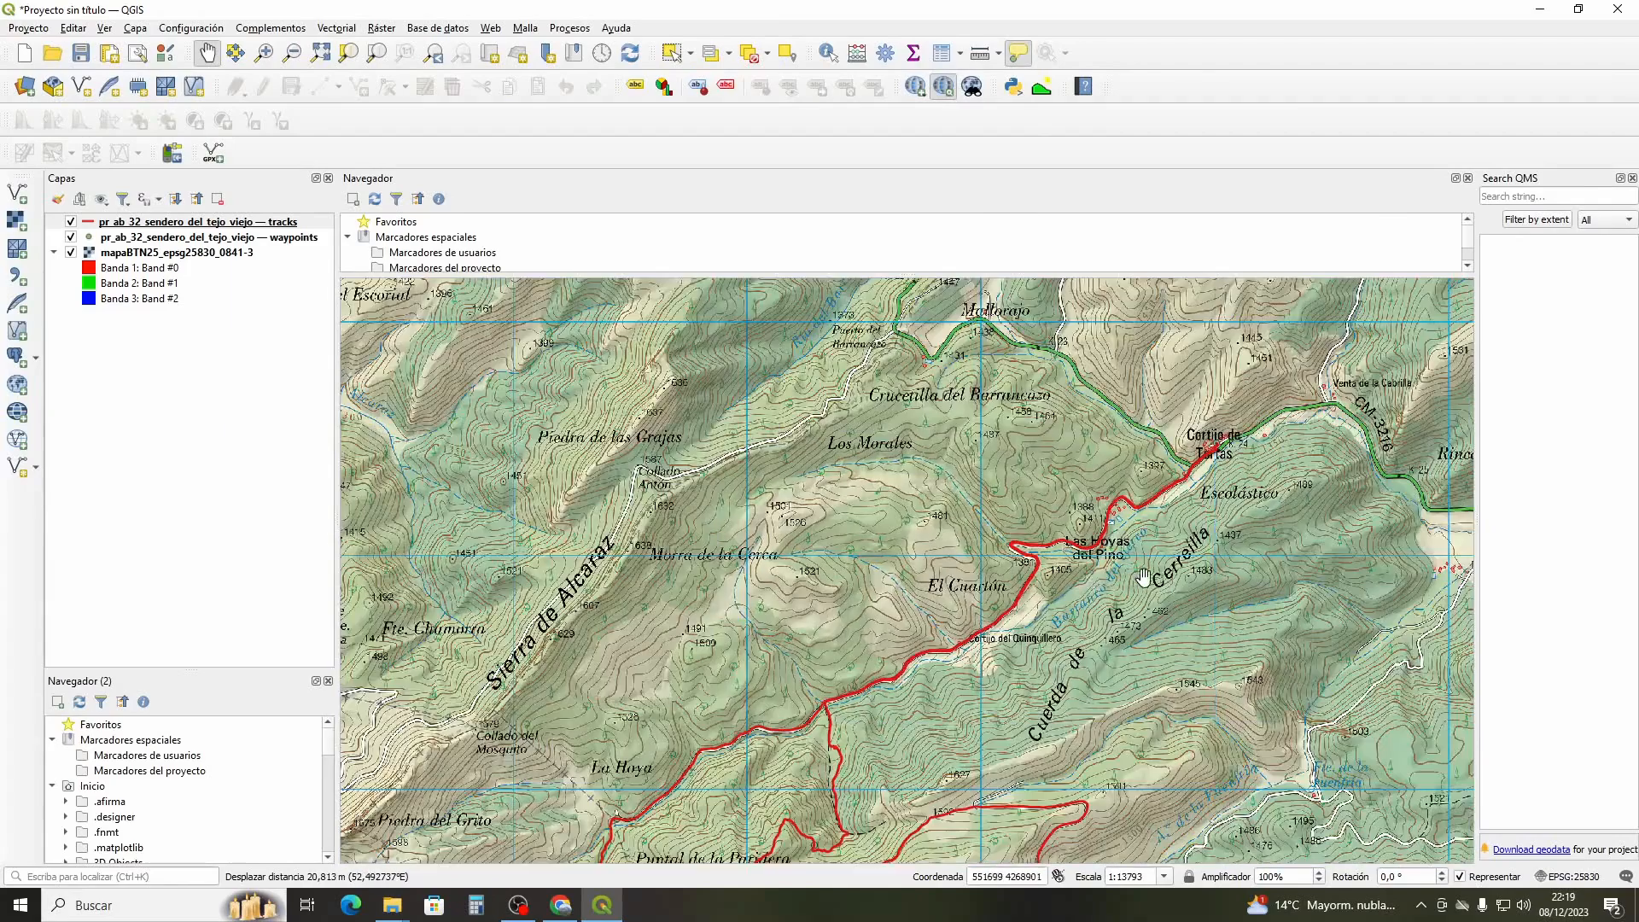
# Follow the track's southern stretch from Almenara past La Lagunilla to the Refugio de Lagunilla and Larga, comparing it with the mapped paths
pyautogui.moveTo(1195, 574); pyautogui.dragTo(778, 582)
pyautogui.moveTo(715, 776); pyautogui.dragTo(1100, 446)
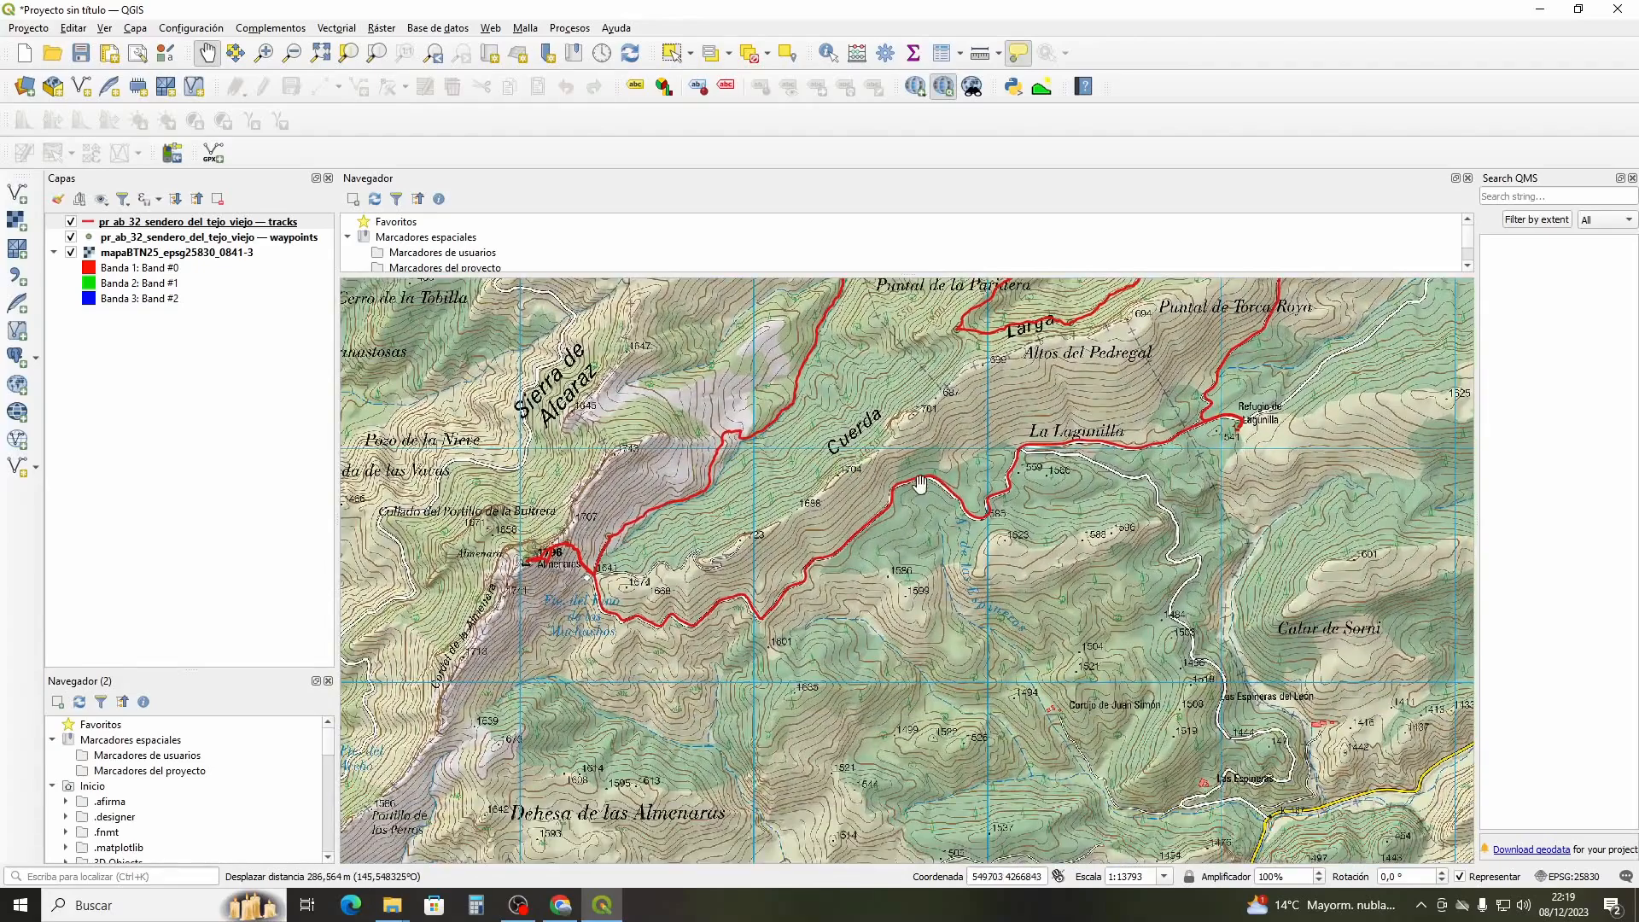
pyautogui.moveTo(920, 484); pyautogui.dragTo(770, 616)
pyautogui.scroll(1, 1093, 570)
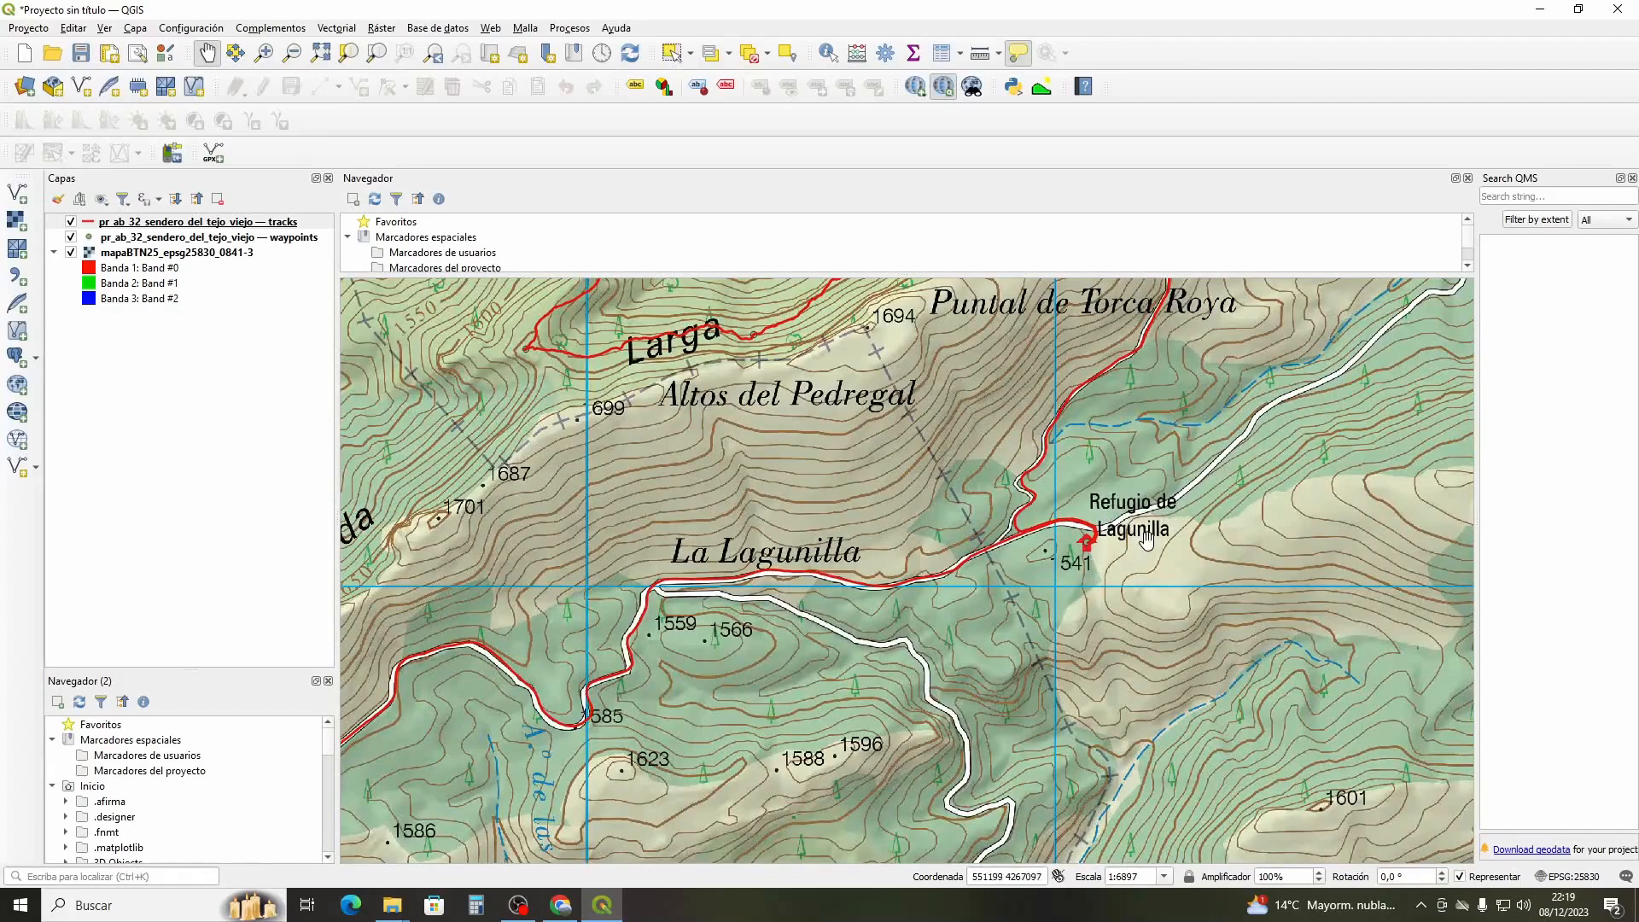
pyautogui.moveTo(1078, 563); pyautogui.dragTo(1109, 605)
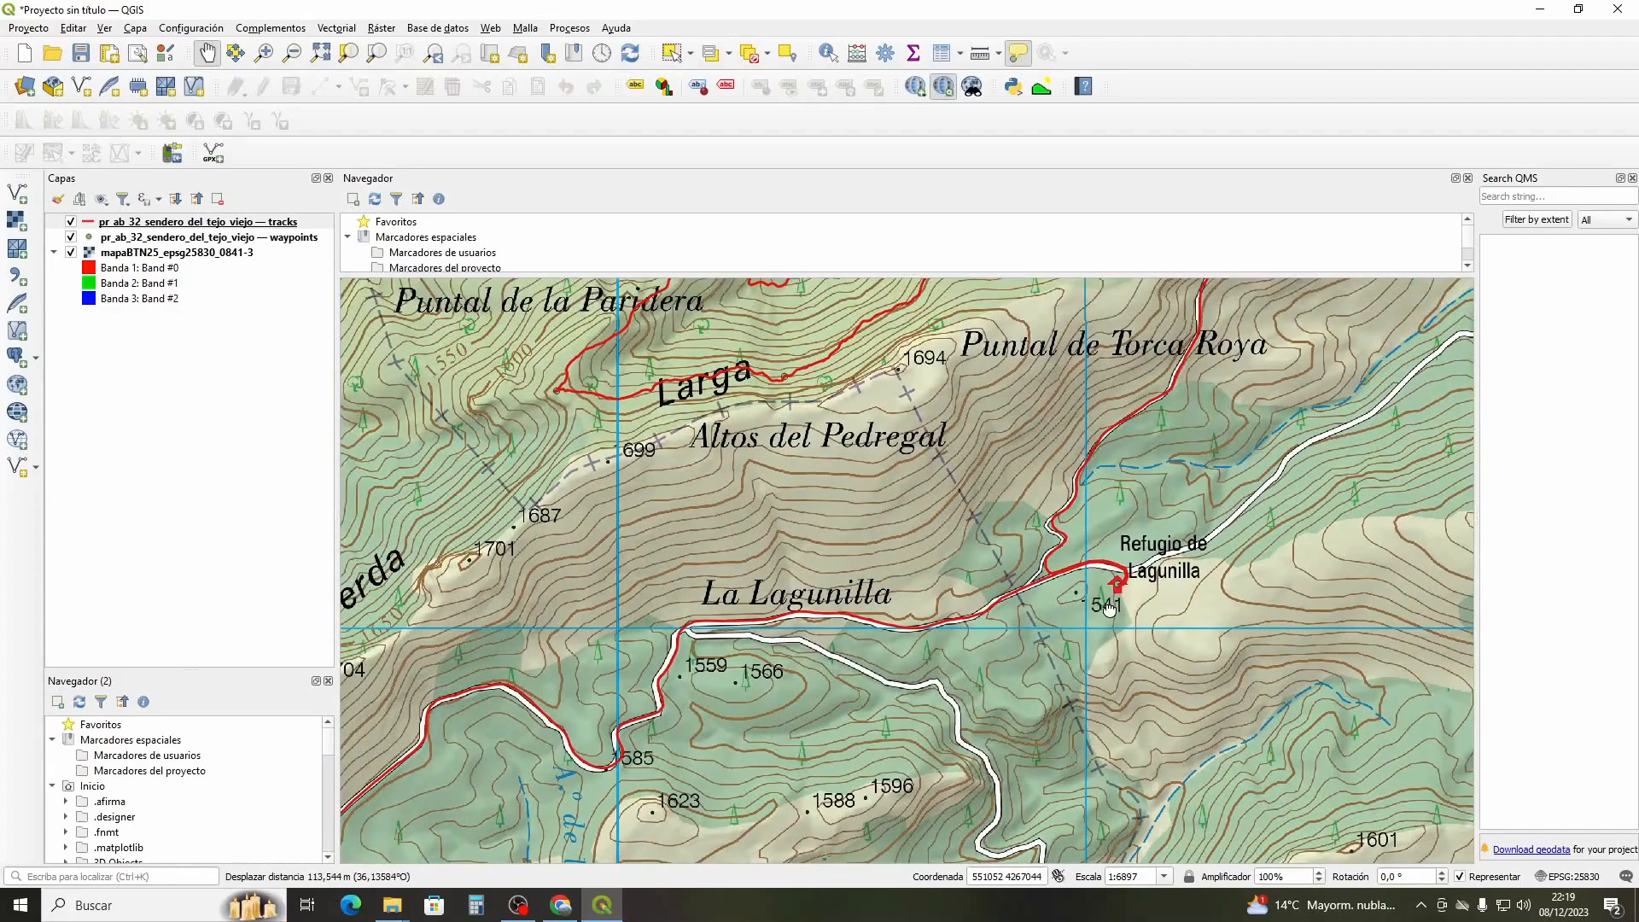
pyautogui.moveTo(963, 543); pyautogui.dragTo(975, 571)
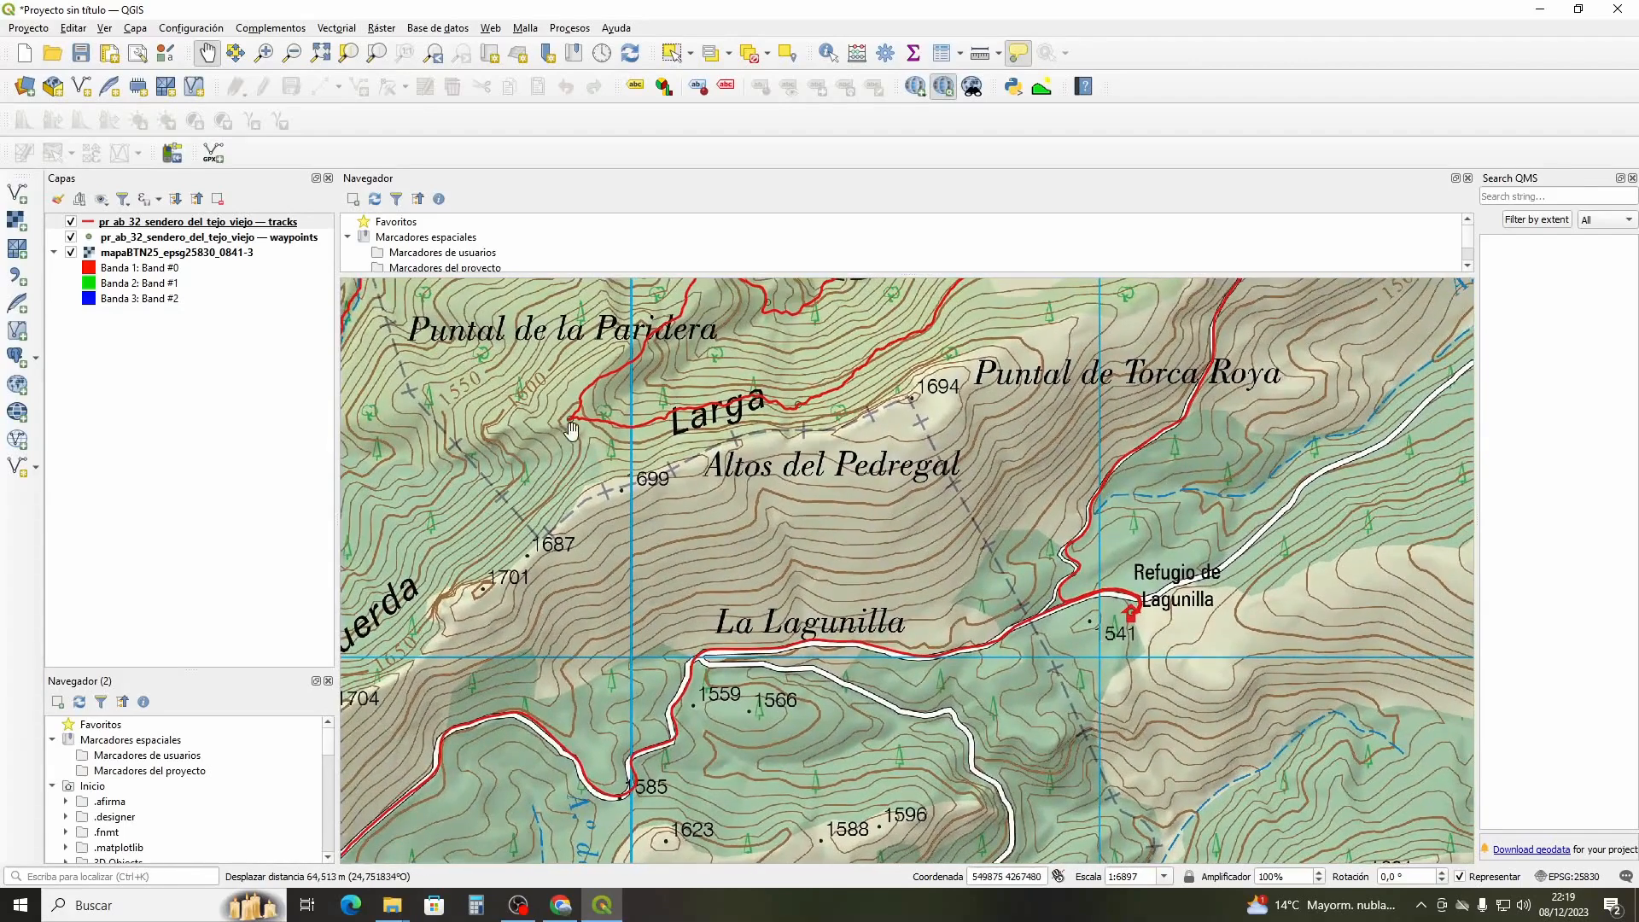
pyautogui.moveTo(570, 436); pyautogui.dragTo(732, 618)
pyautogui.scroll(-1, 640, 476)
pyautogui.scroll(-1, 640, 476)
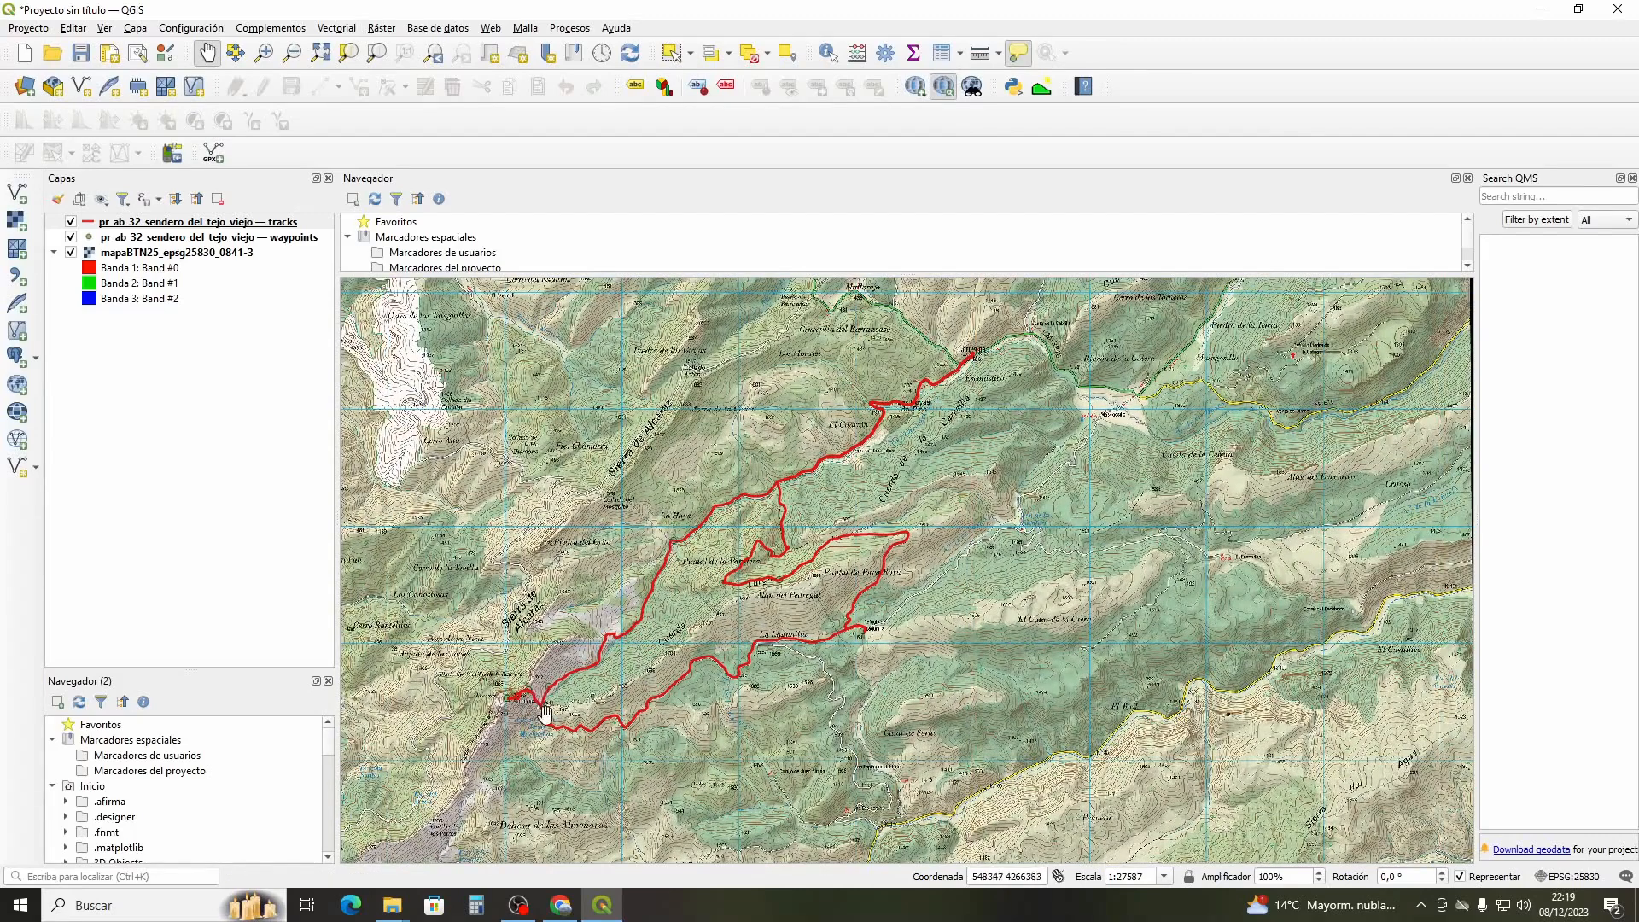
# Show the labels of the waypoints layer on the map
pyautogui.click(112, 239)
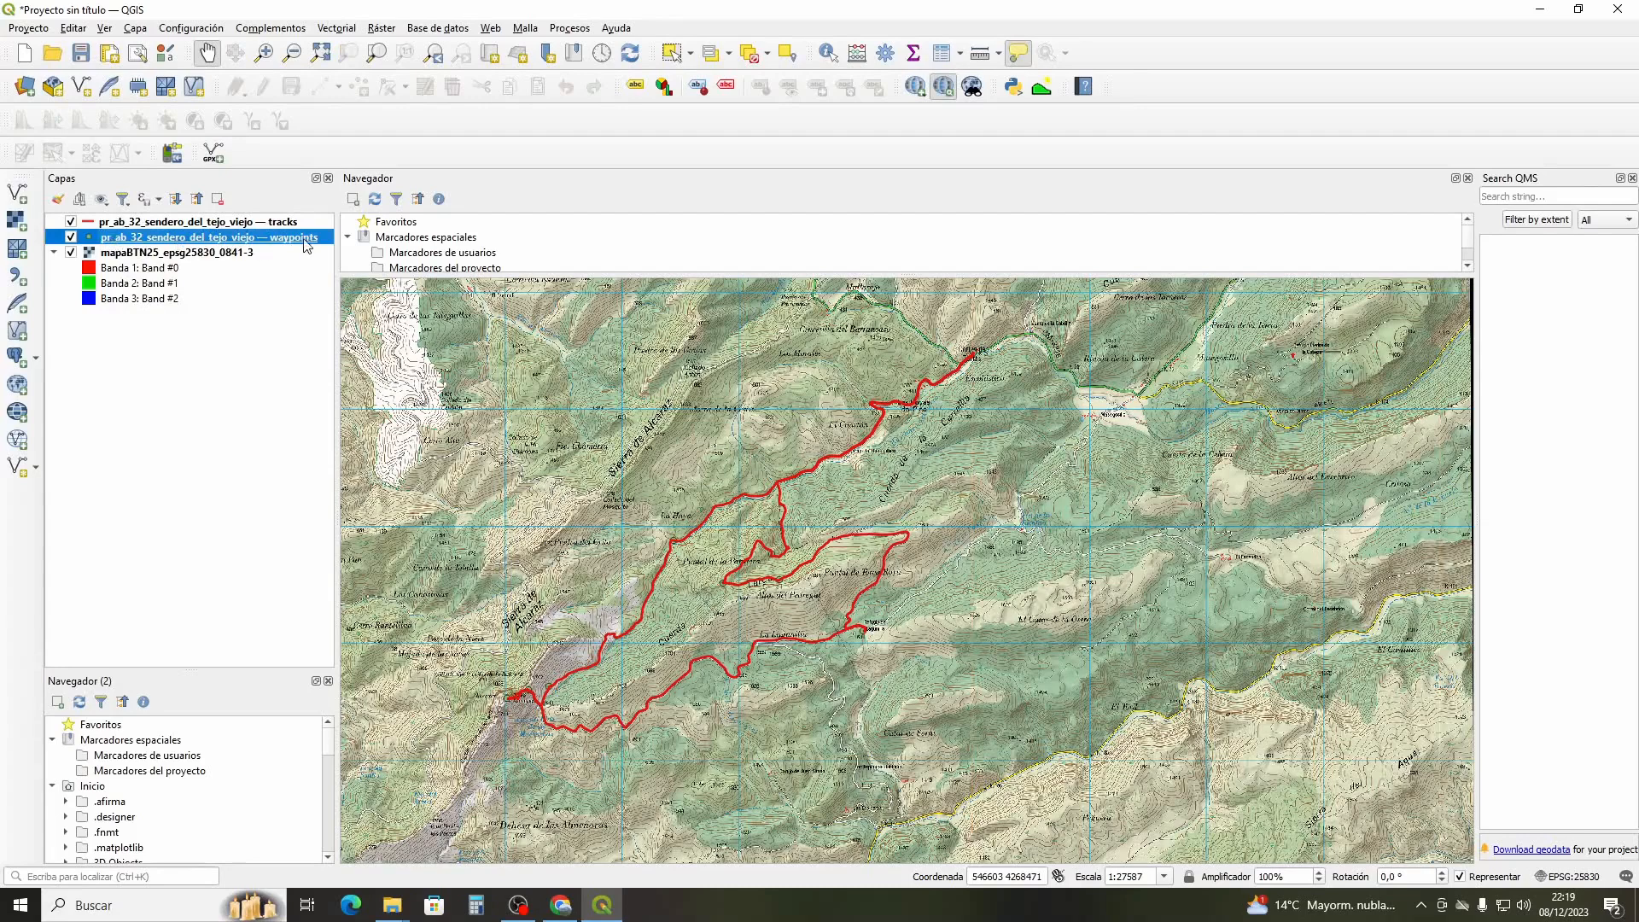
pyautogui.rightClick(164, 240)
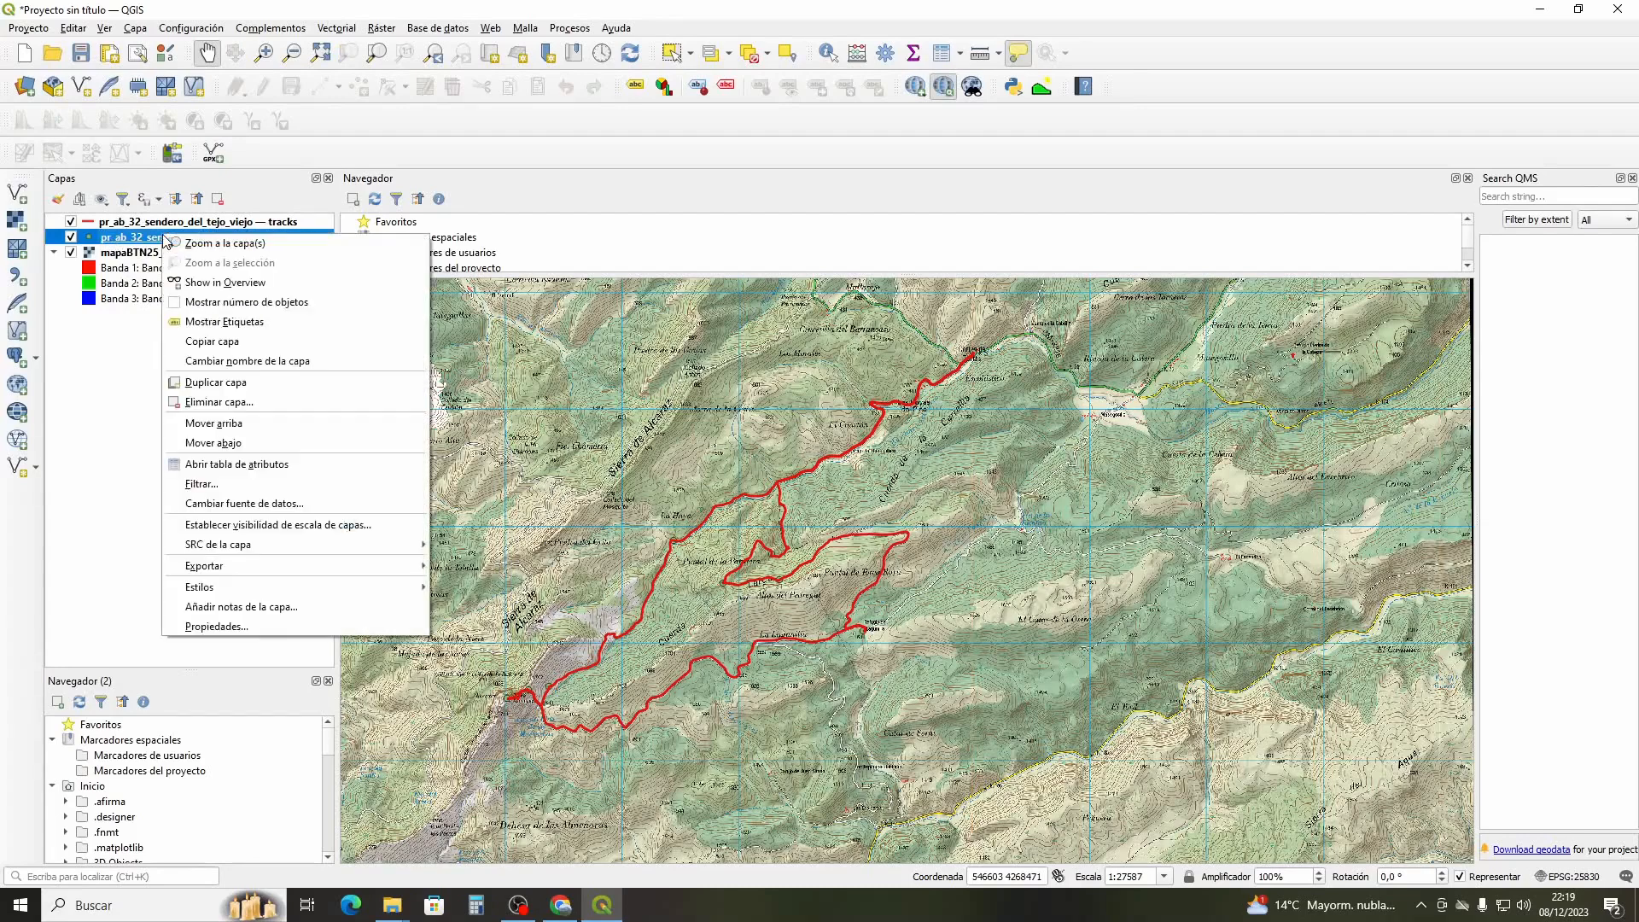
pyautogui.click(224, 324)
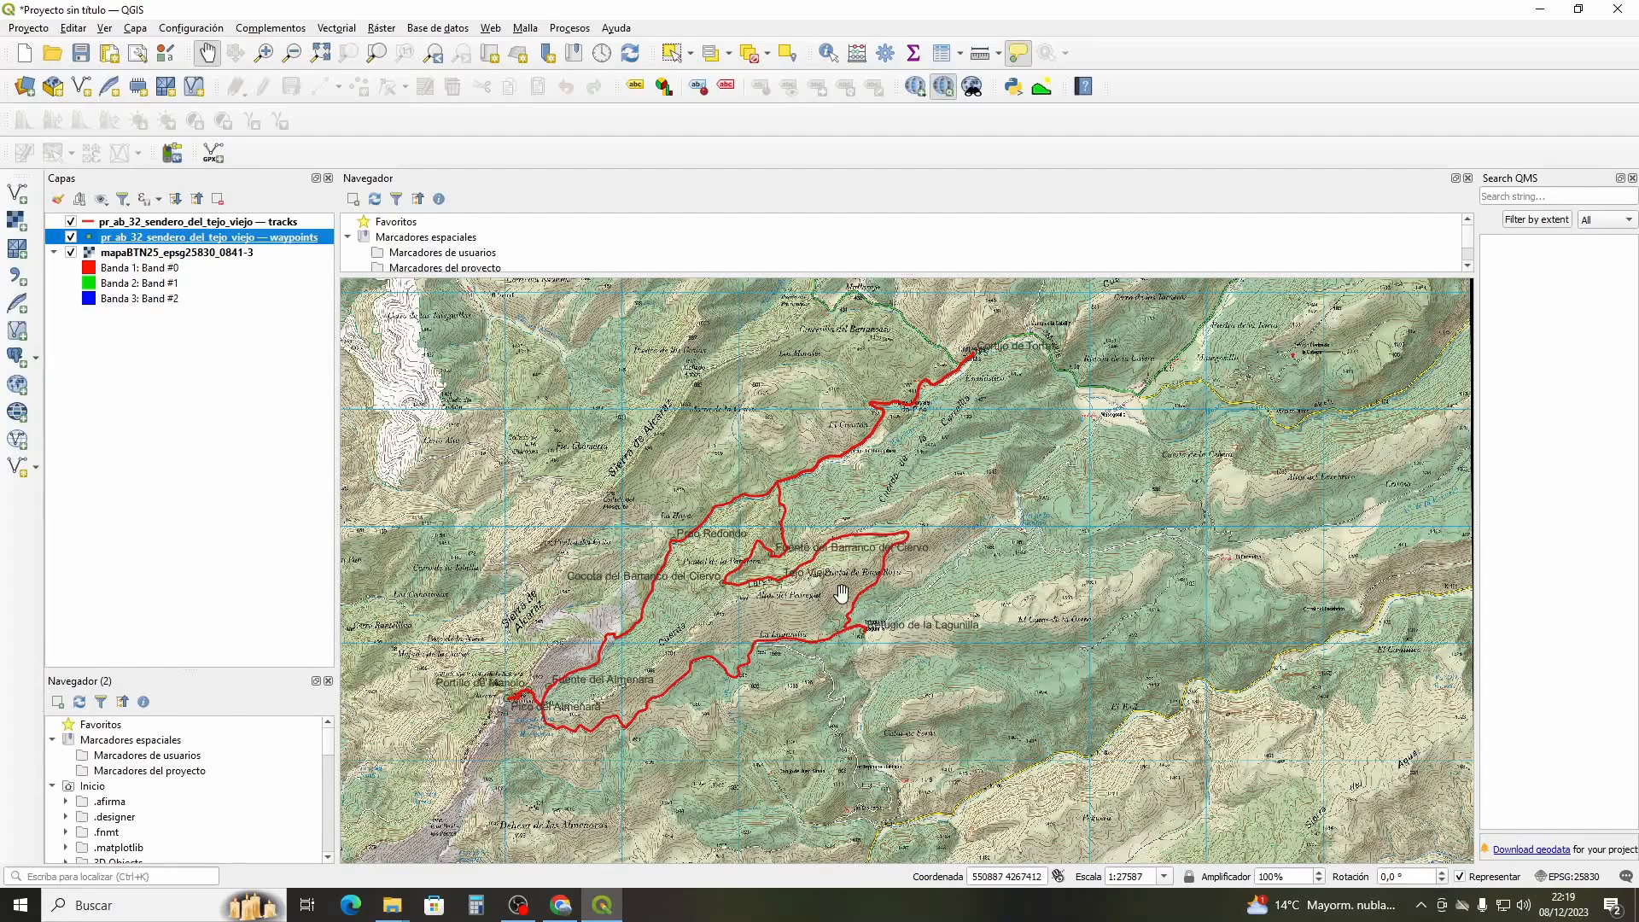
# Turn the waypoint labels off and back on to compare the map with and without them
pyautogui.rightClick(119, 239)
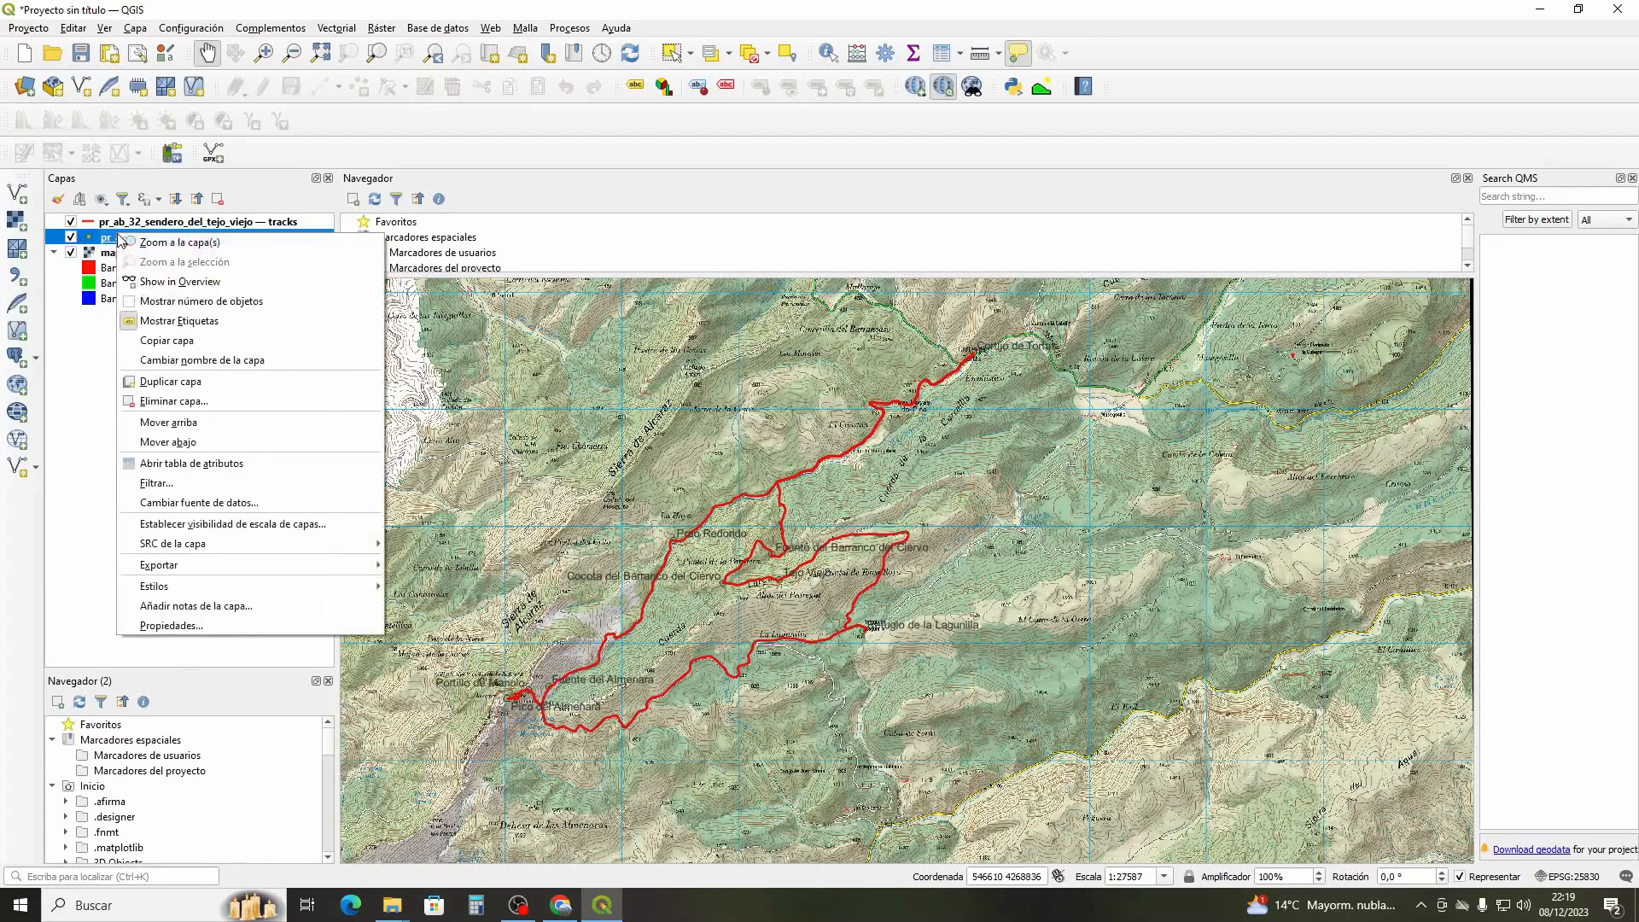
pyautogui.click(162, 324)
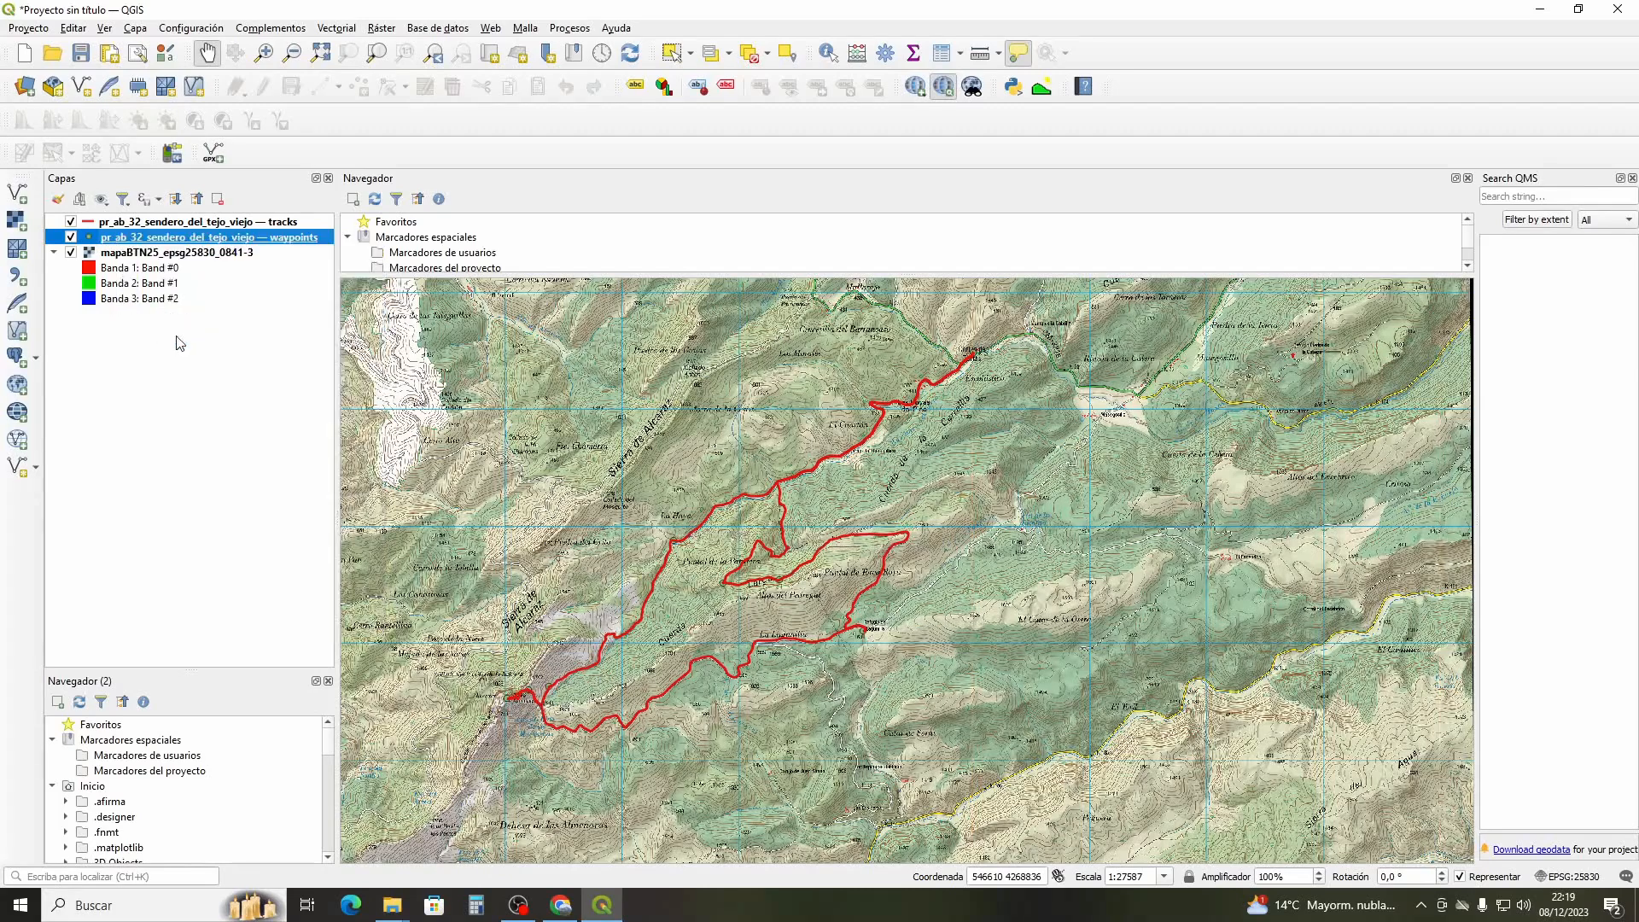
pyautogui.rightClick(151, 239)
pyautogui.click(242, 329)
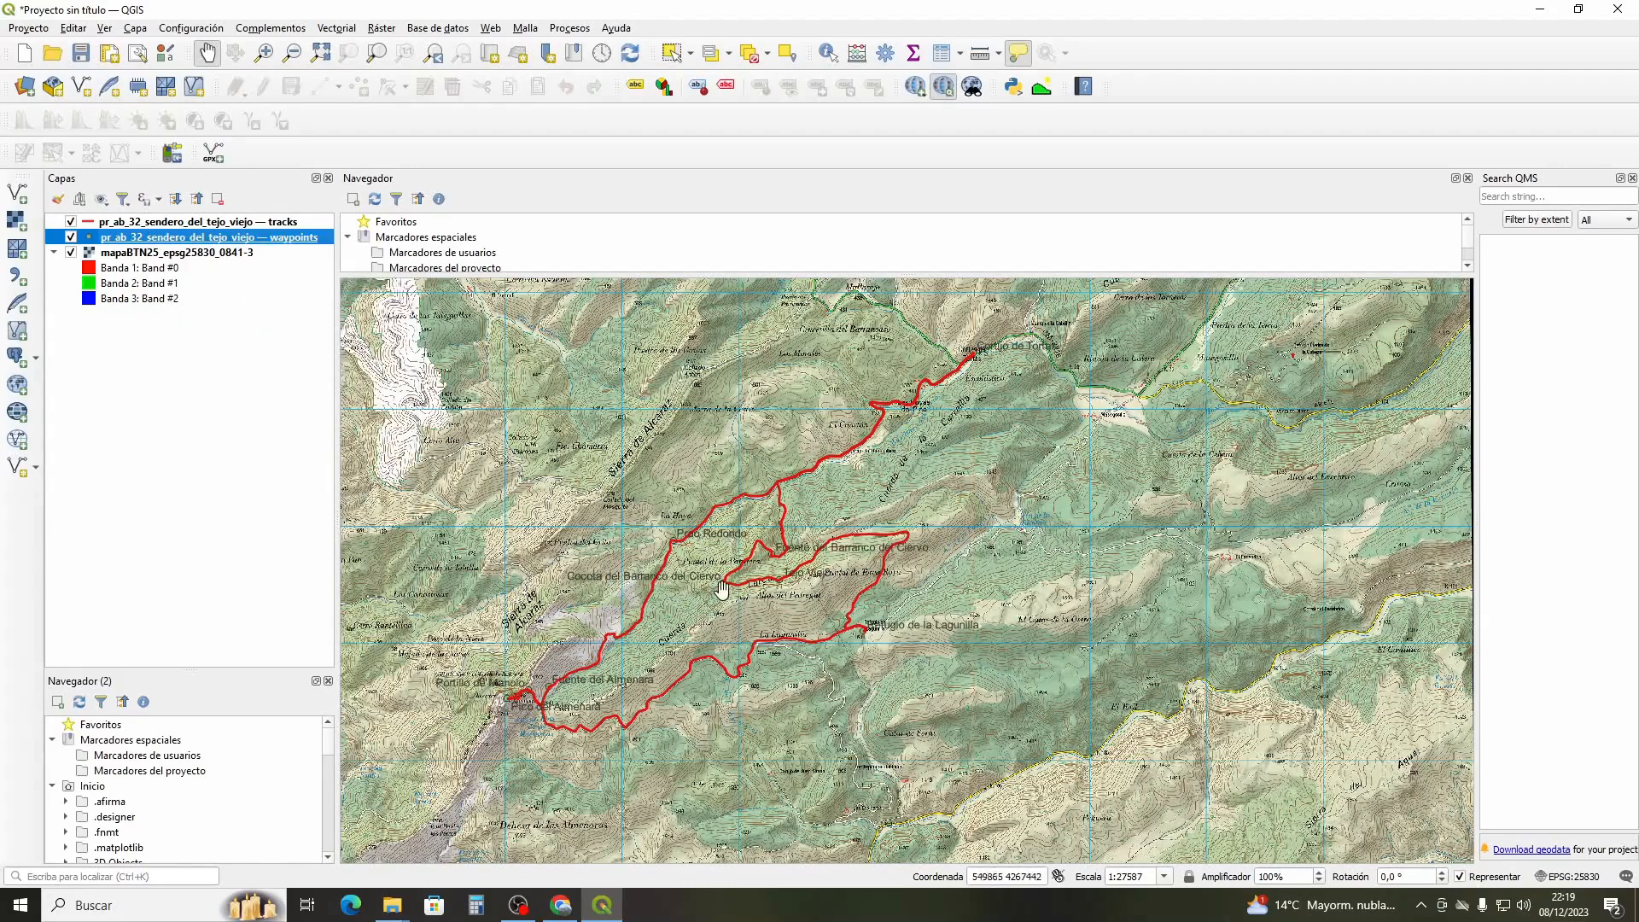
# Set the waypoint label text to size 15 points and colour it blue
pyautogui.scroll(1, 704, 609)
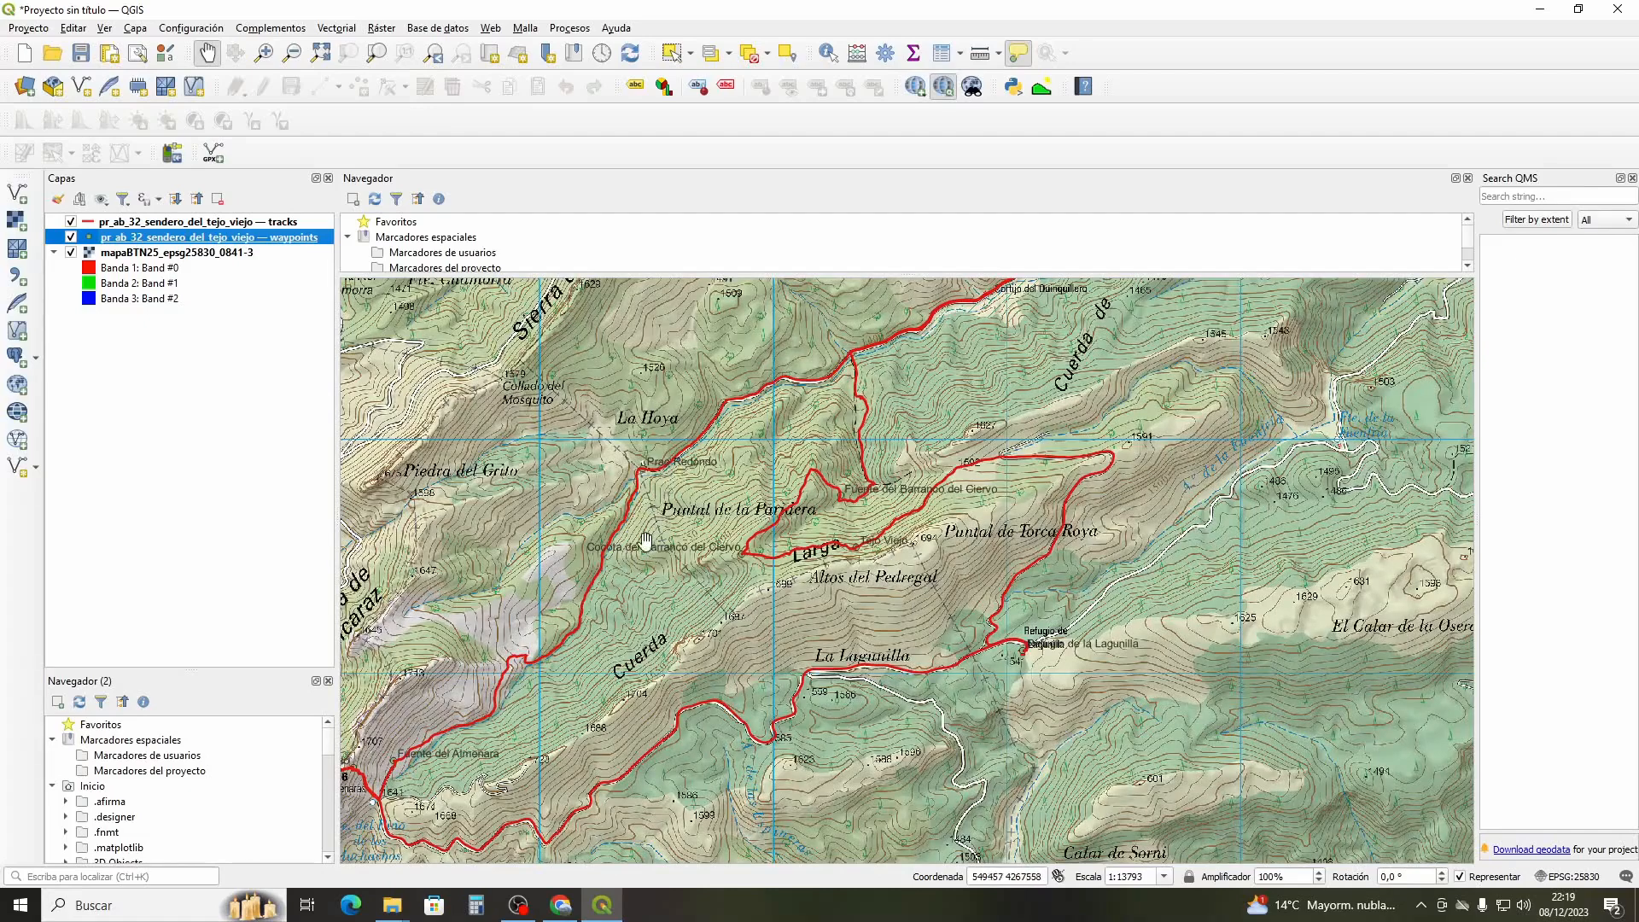
pyautogui.moveTo(749, 572); pyautogui.dragTo(832, 566)
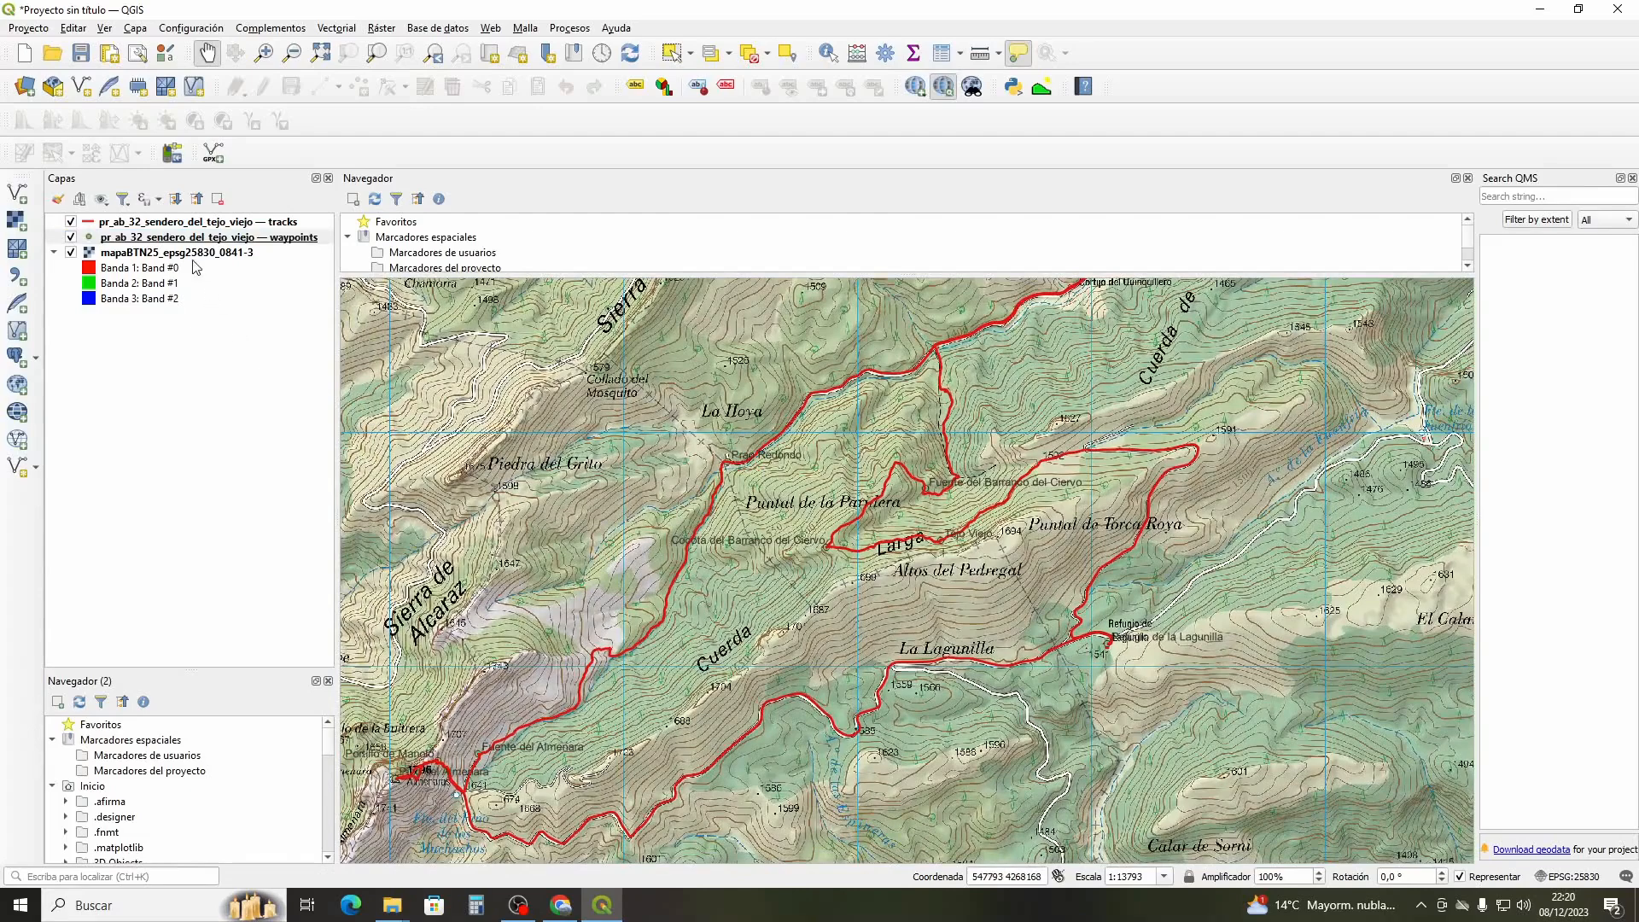
pyautogui.rightClick(171, 240)
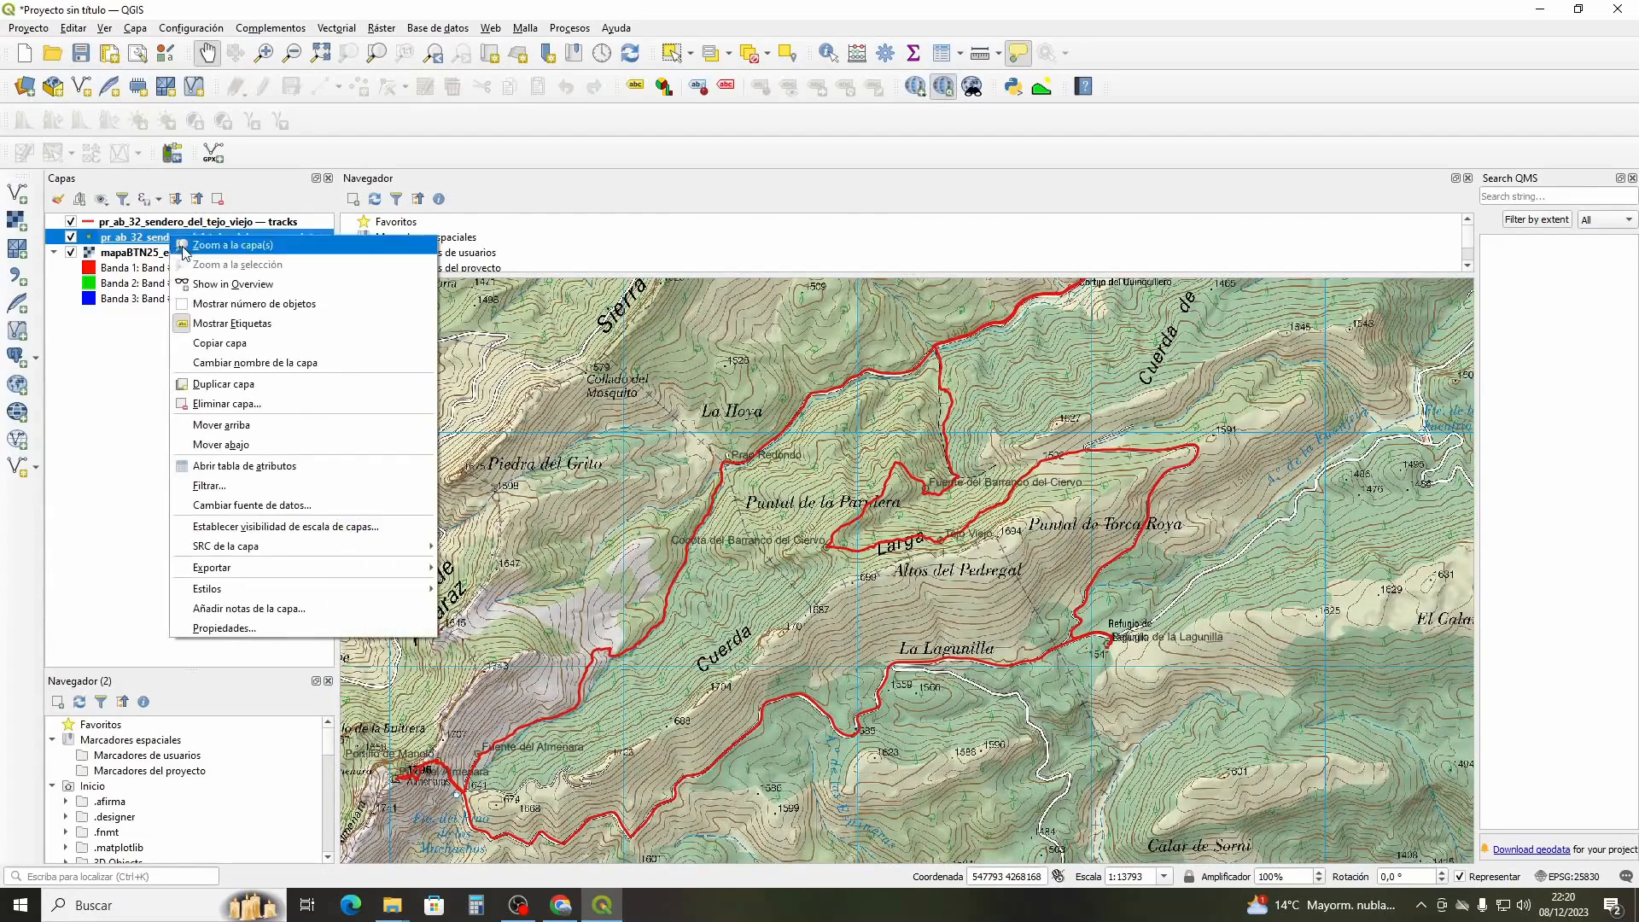
pyautogui.click(220, 628)
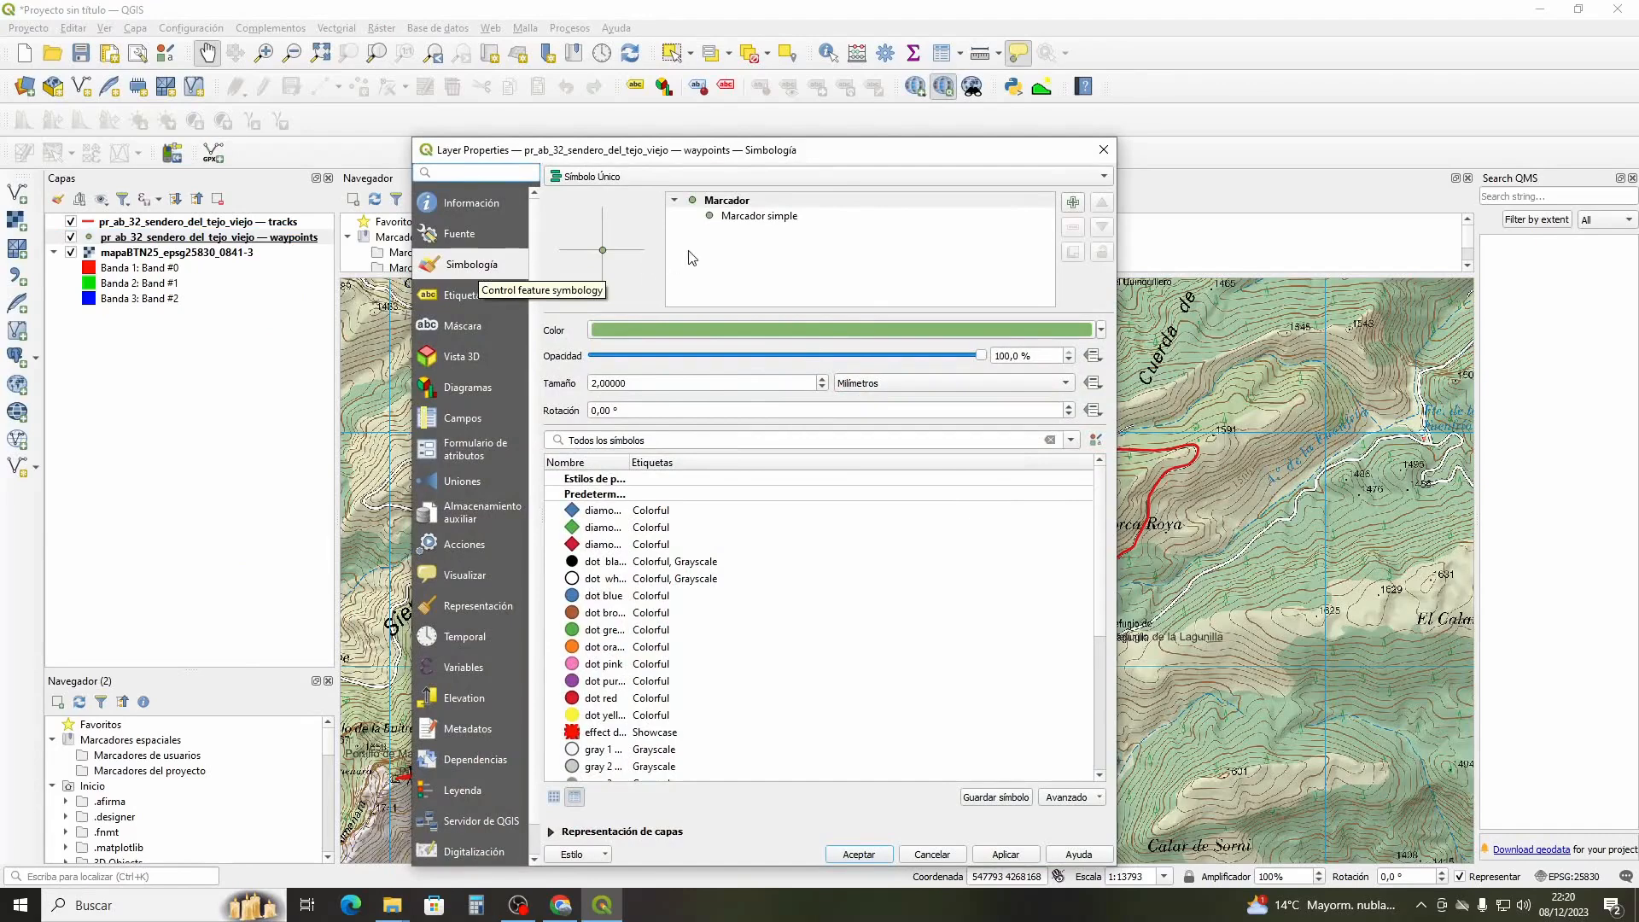
pyautogui.click(458, 296)
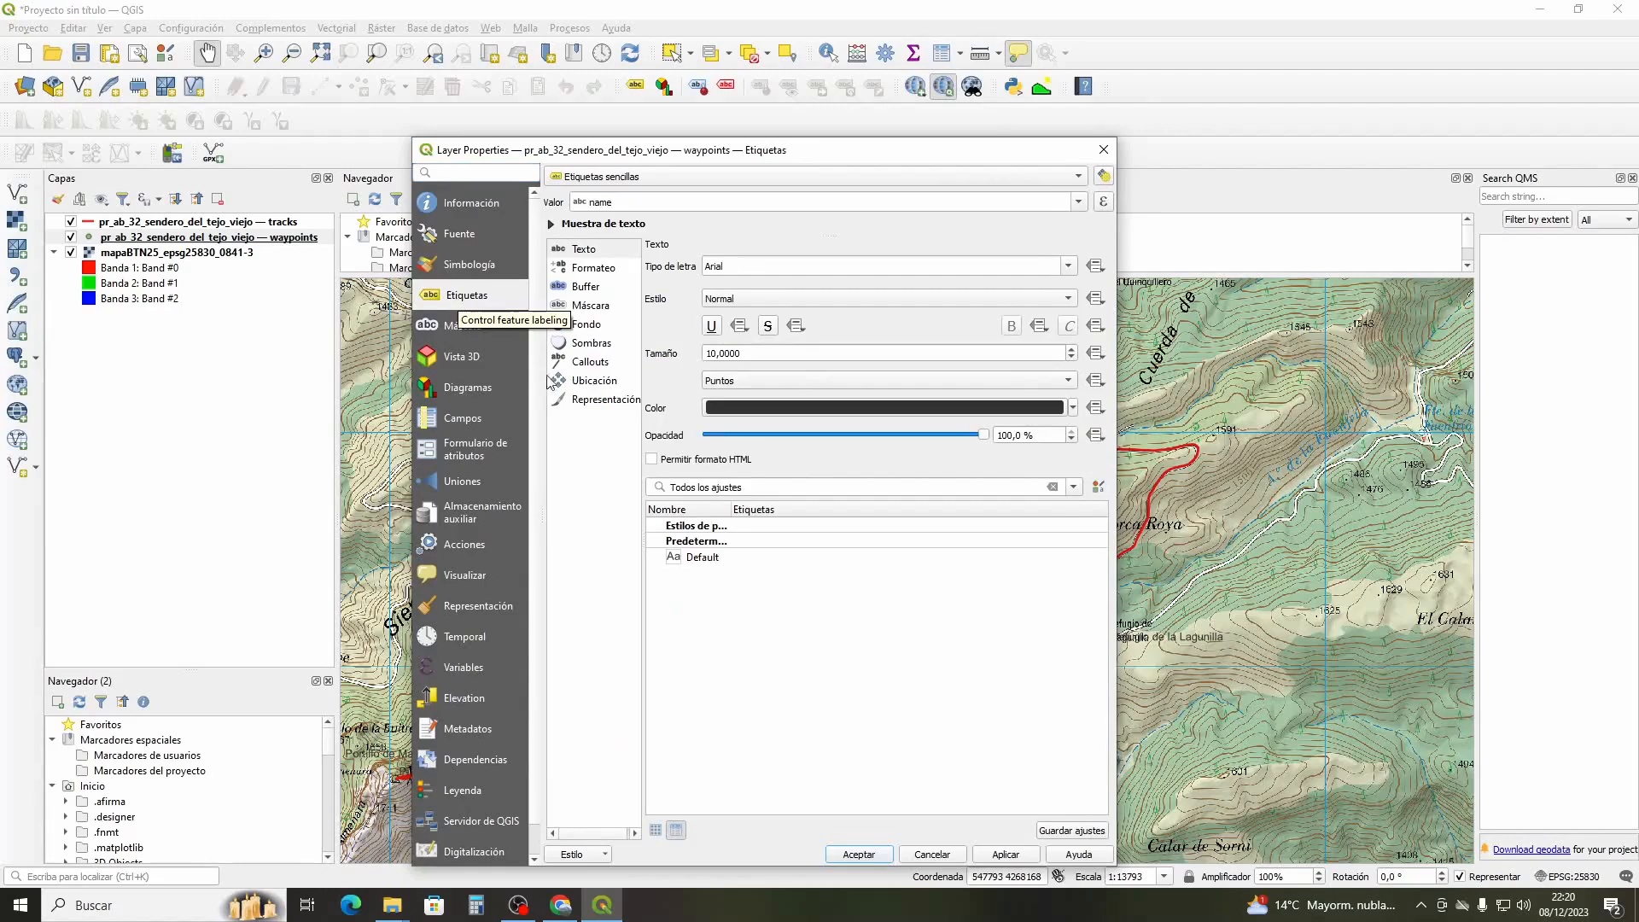
pyautogui.click(722, 351)
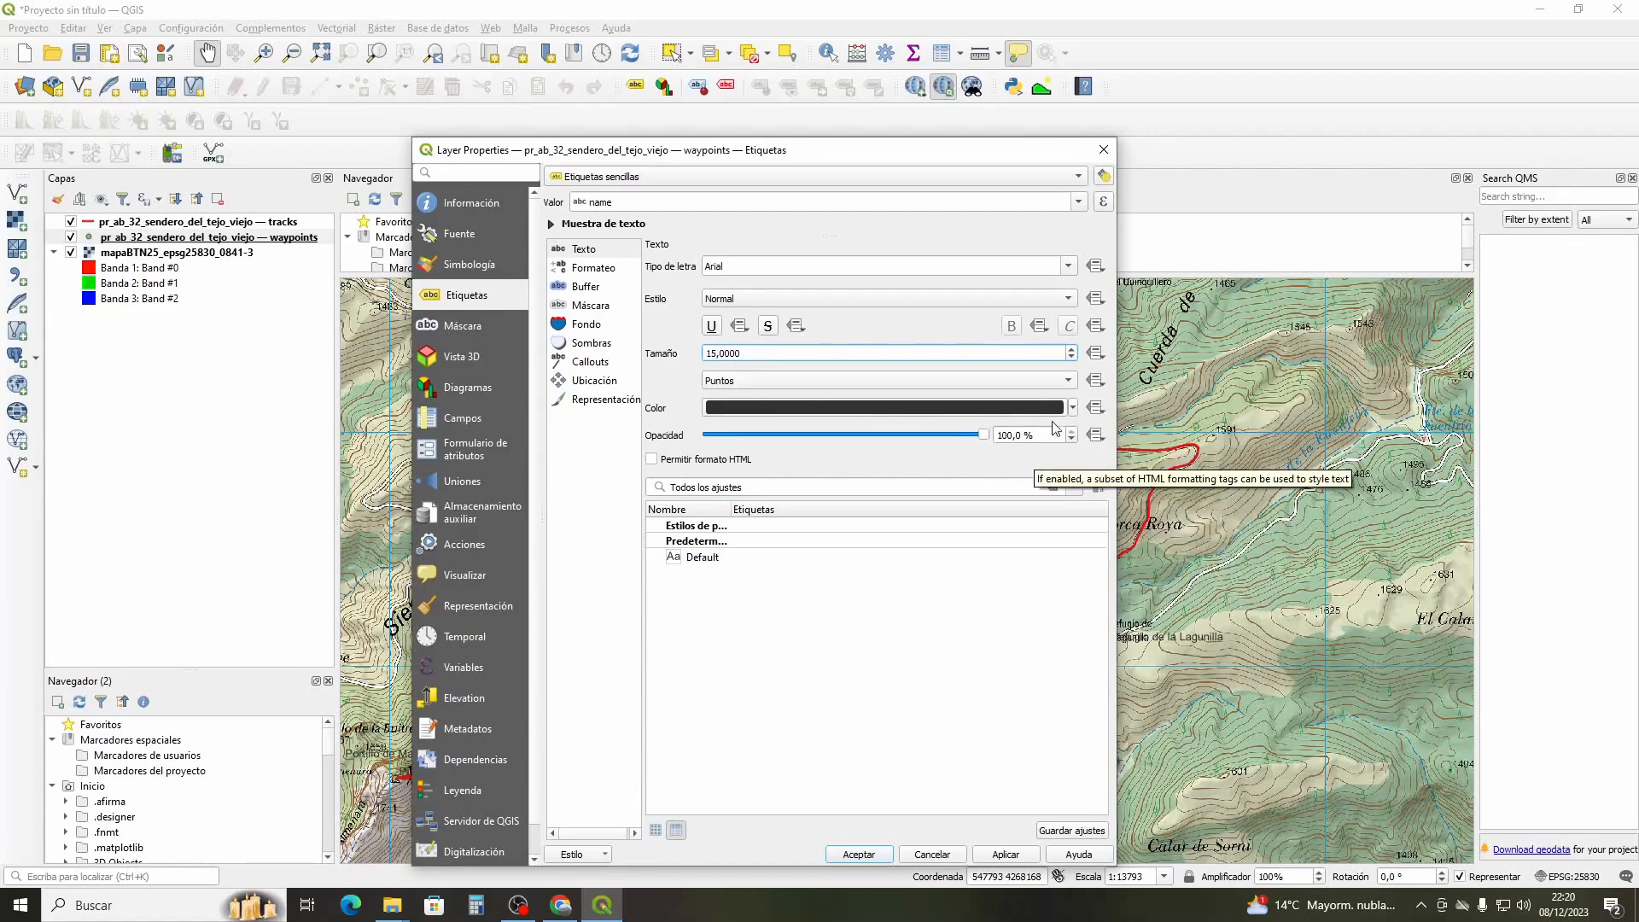
pyautogui.click(1073, 408)
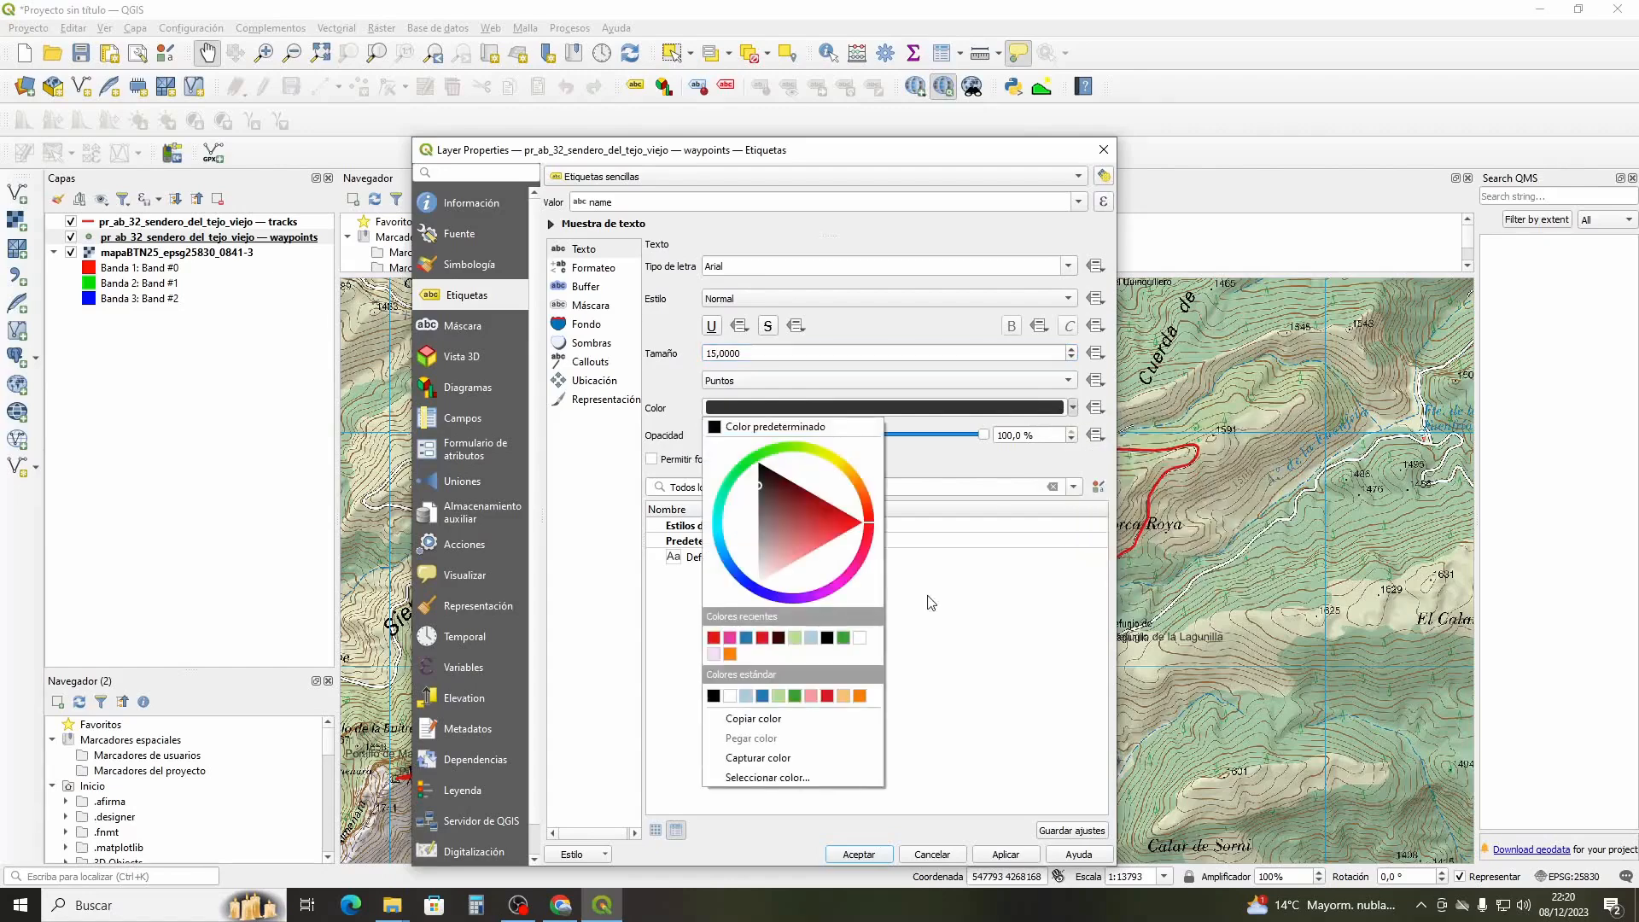
pyautogui.click(746, 639)
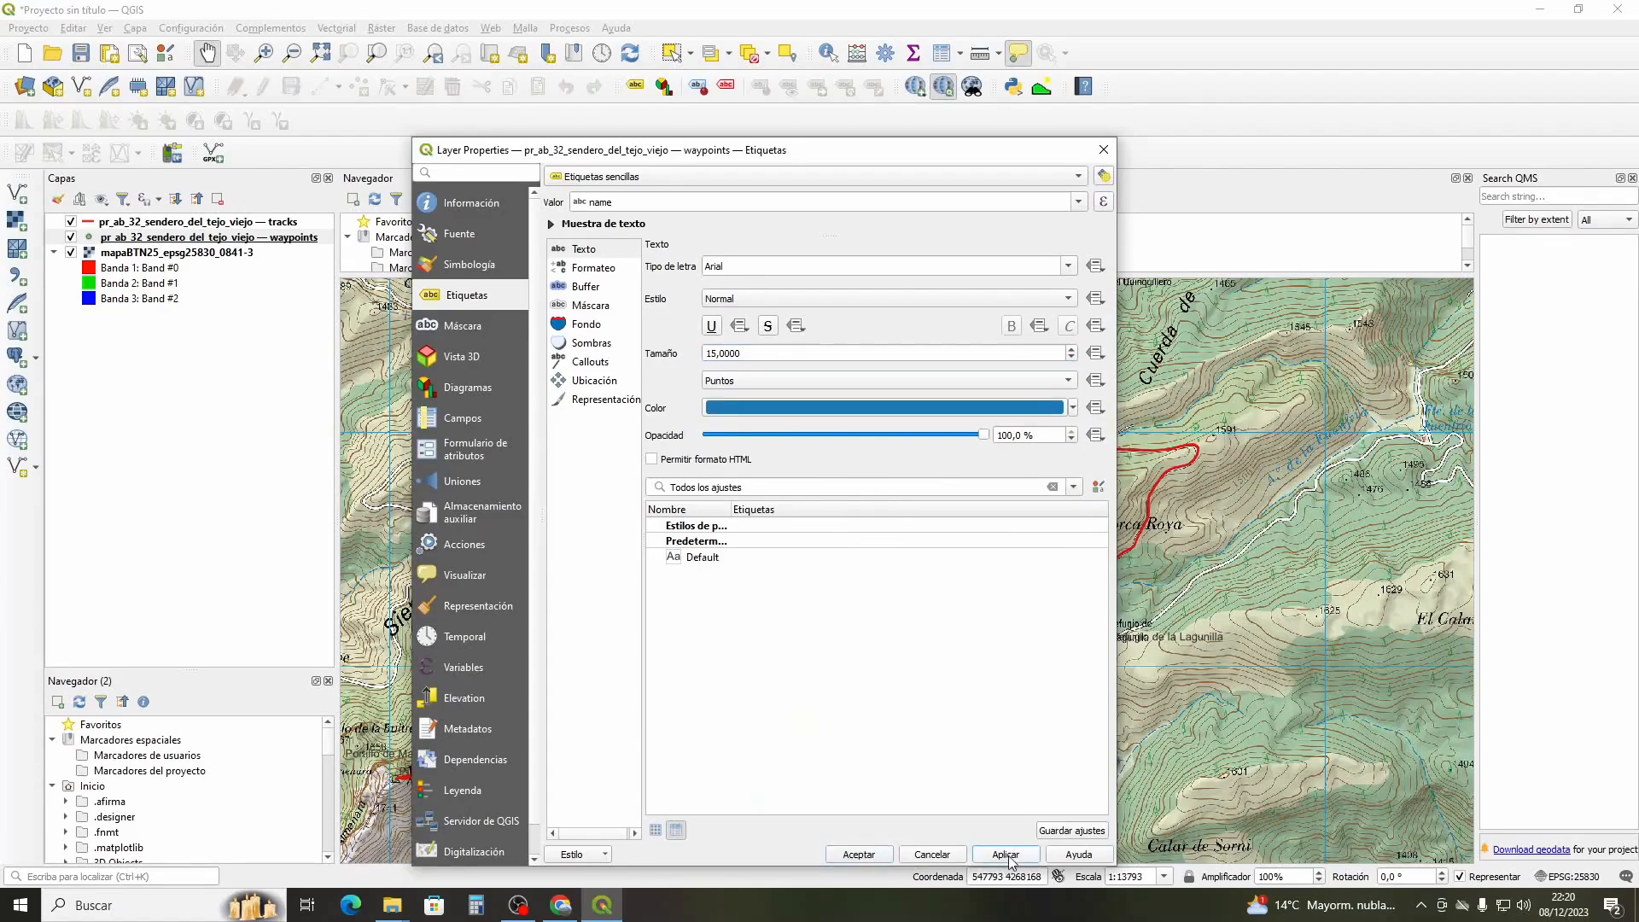
pyautogui.click(859, 853)
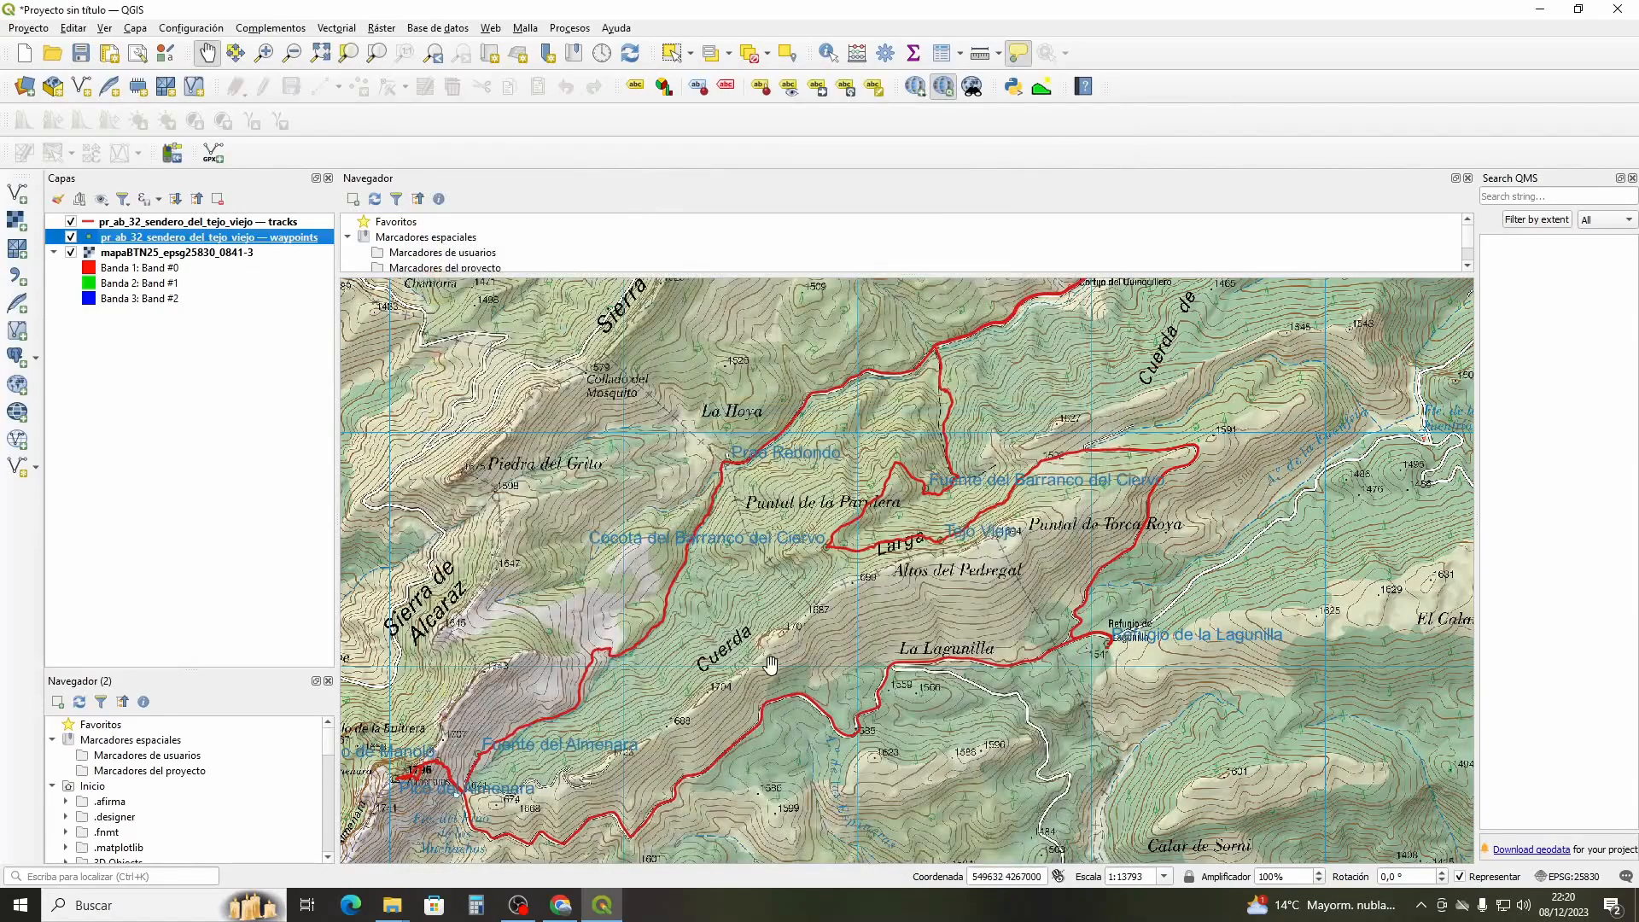
# Change the waypoint label text colour to dark brown
pyautogui.scroll(-1, 775, 630)
pyautogui.scroll(1, 640, 598)
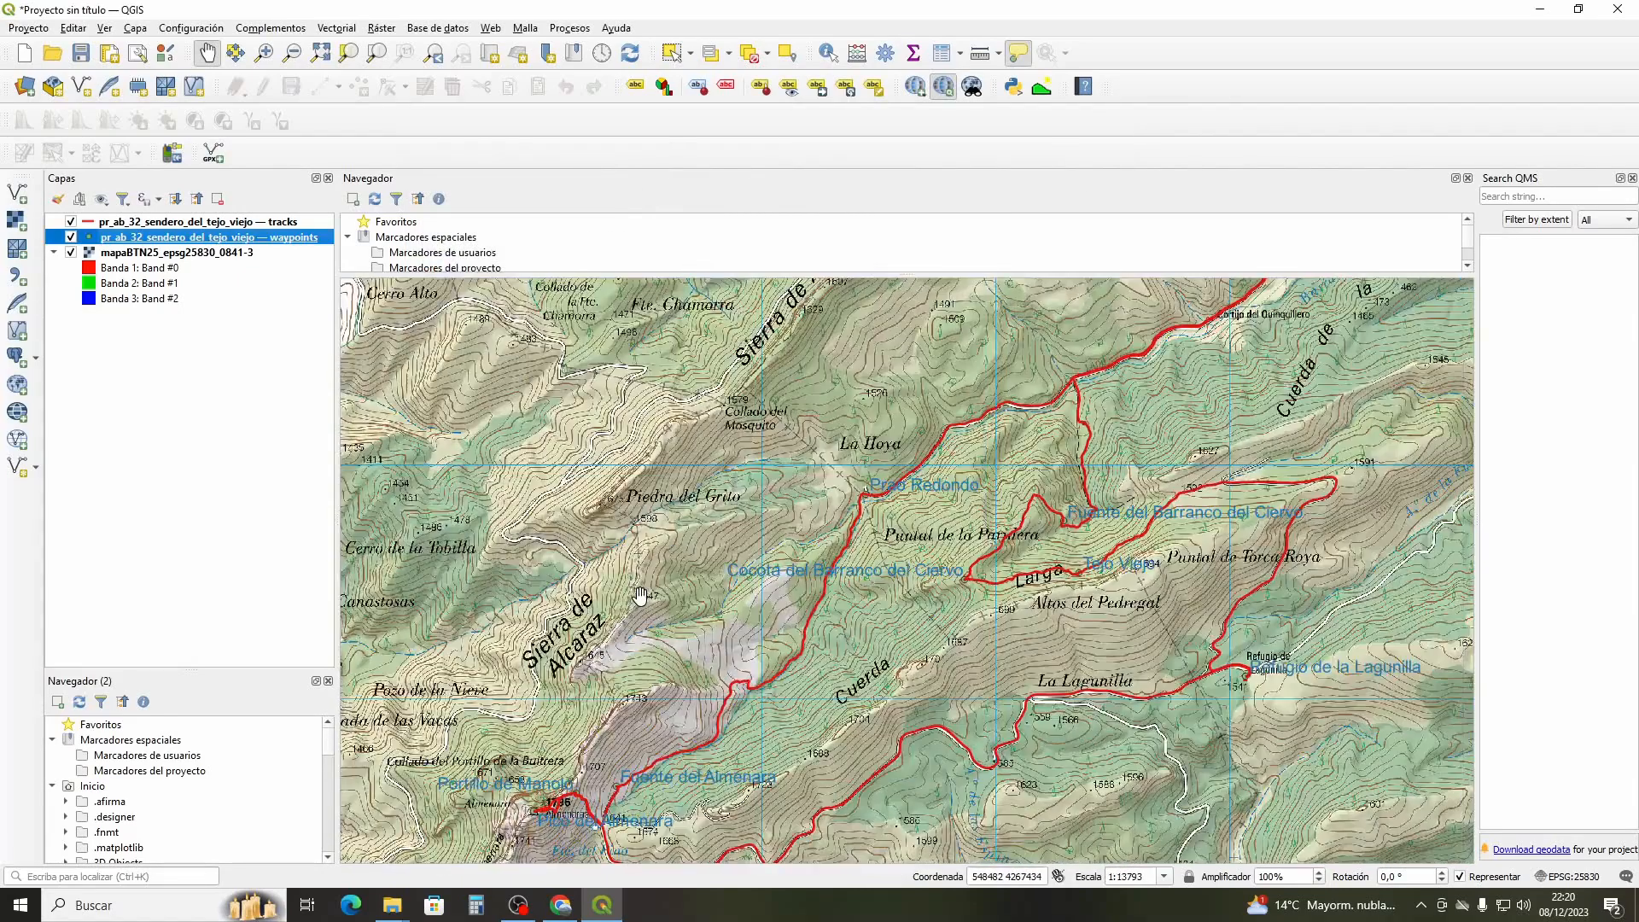
pyautogui.moveTo(857, 620); pyautogui.dragTo(732, 549)
pyautogui.scroll(1, 771, 562)
pyautogui.scroll(-1, 730, 549)
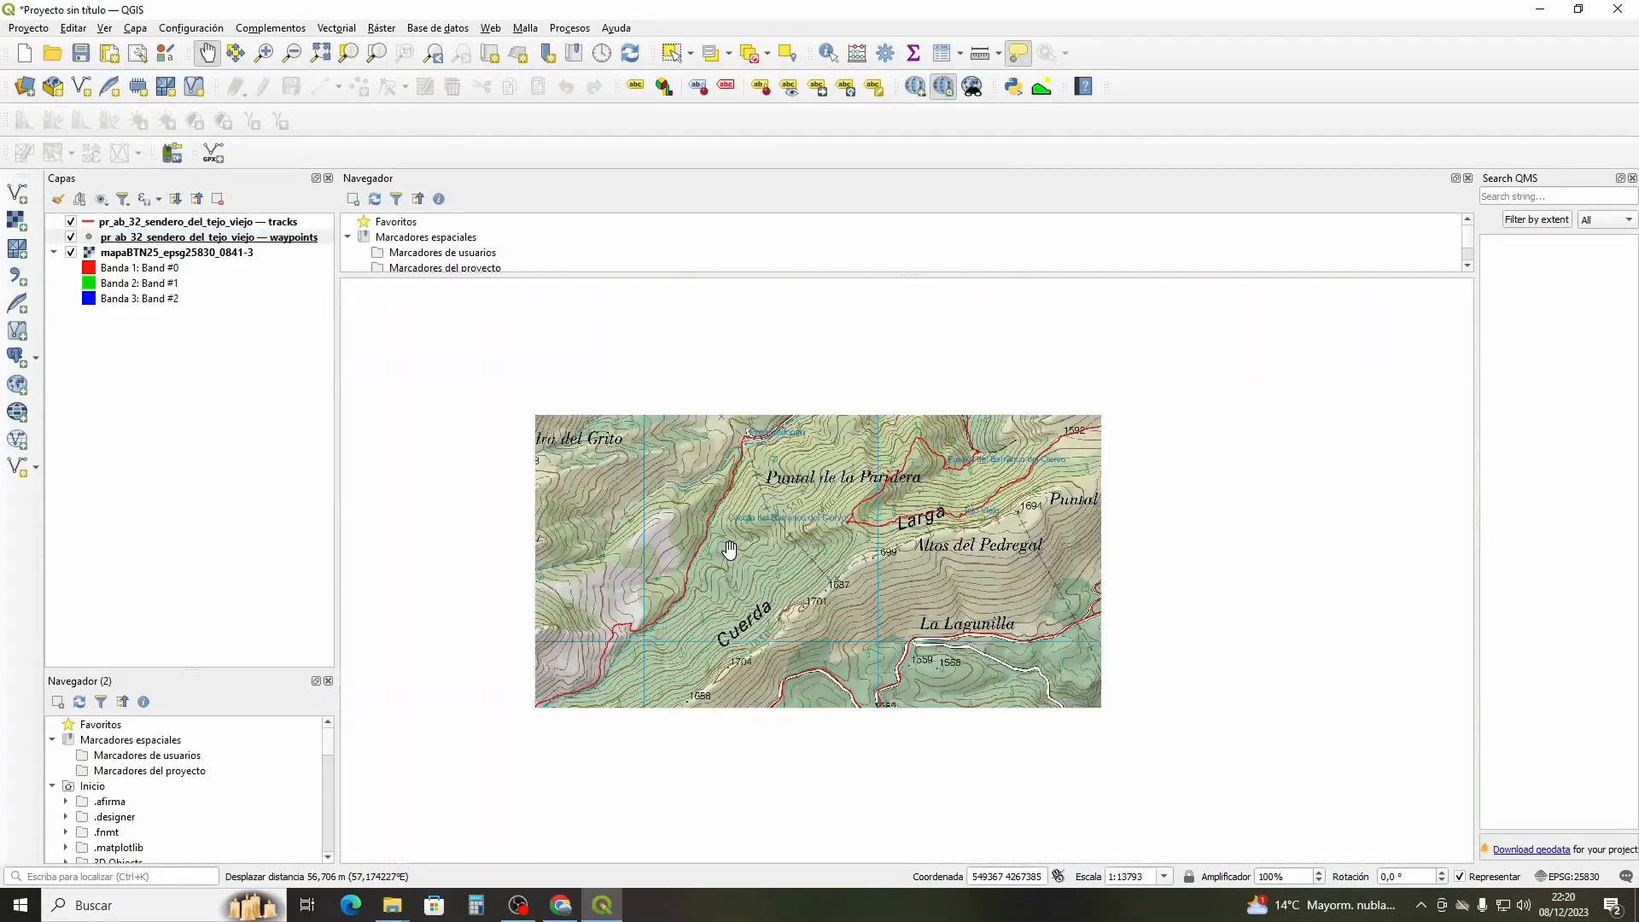
pyautogui.scroll(1, 756, 459)
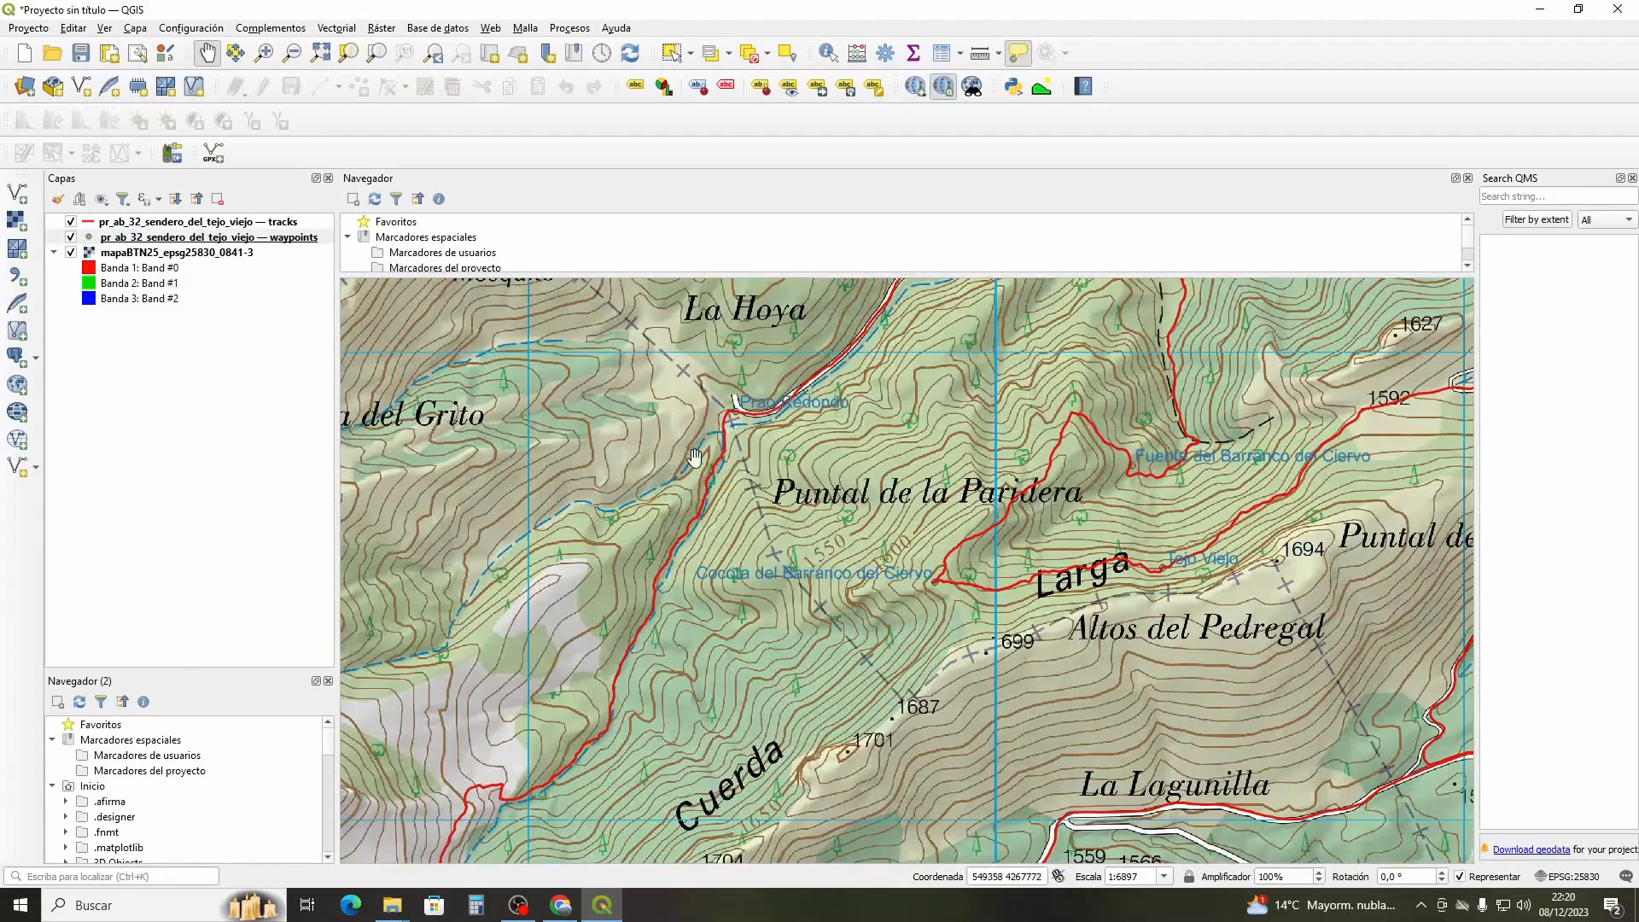
pyautogui.rightClick(177, 238)
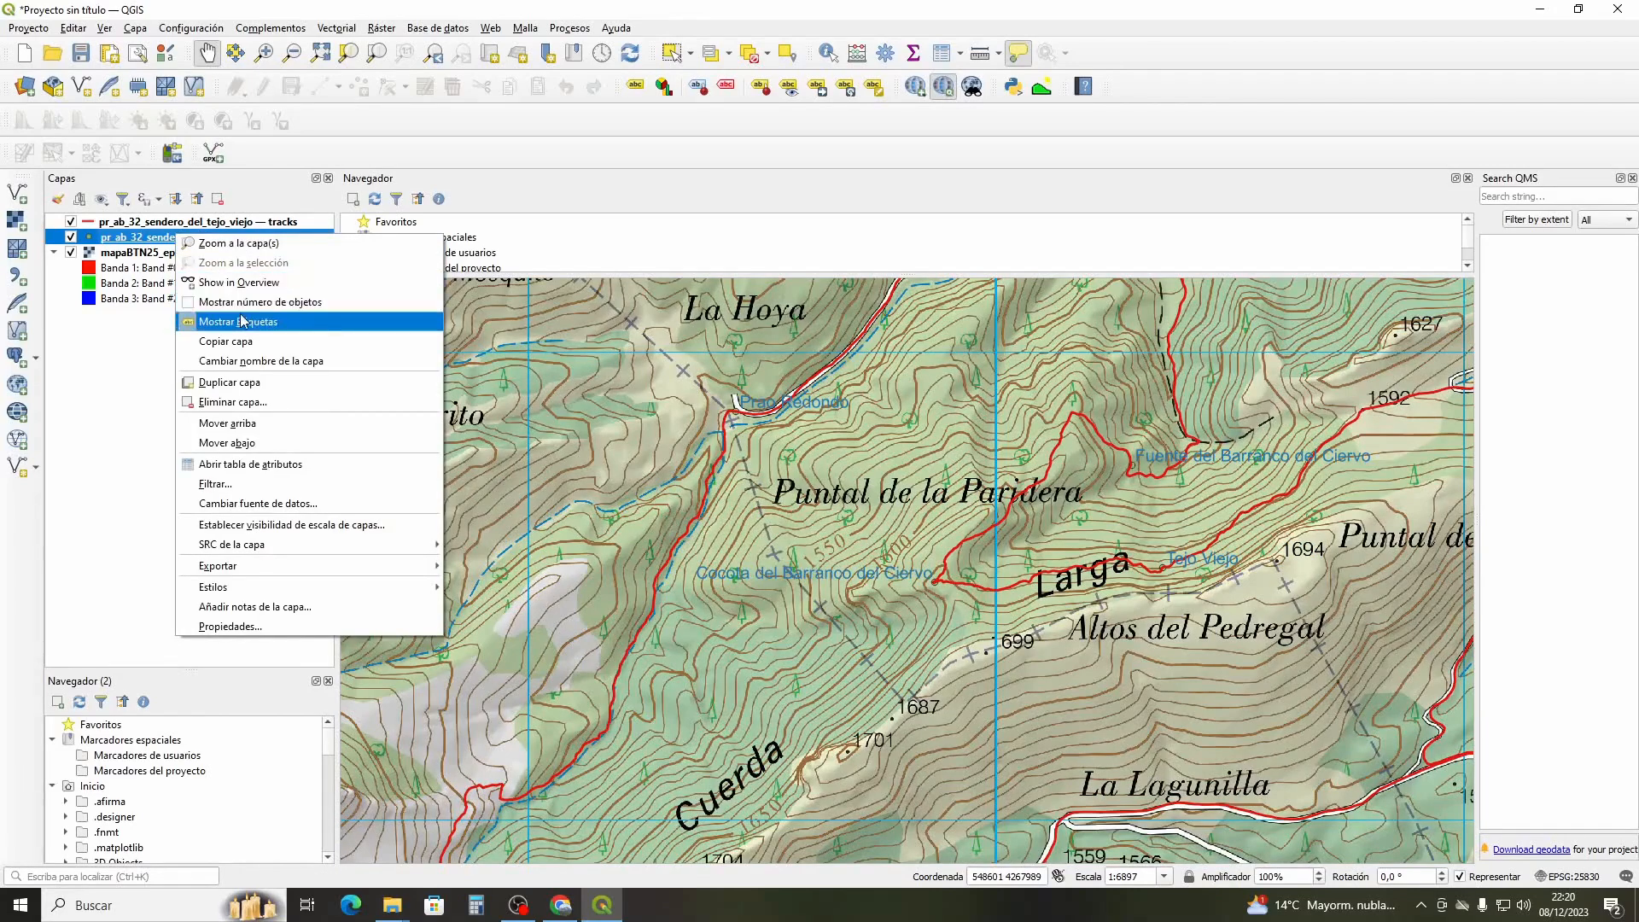
pyautogui.click(288, 630)
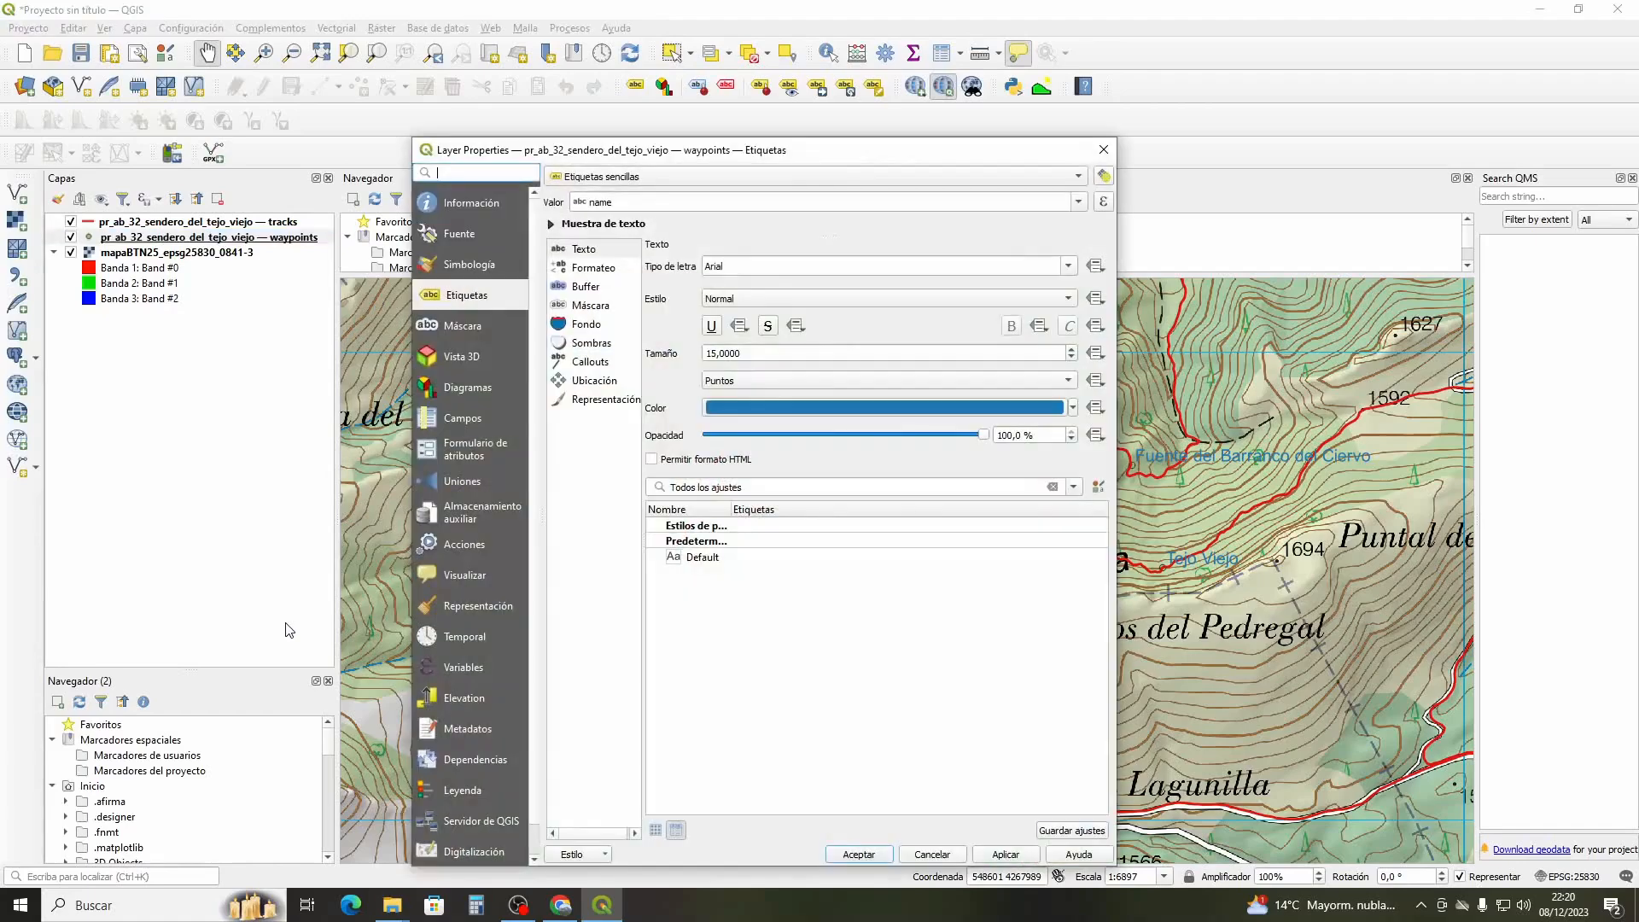
pyautogui.click(1072, 408)
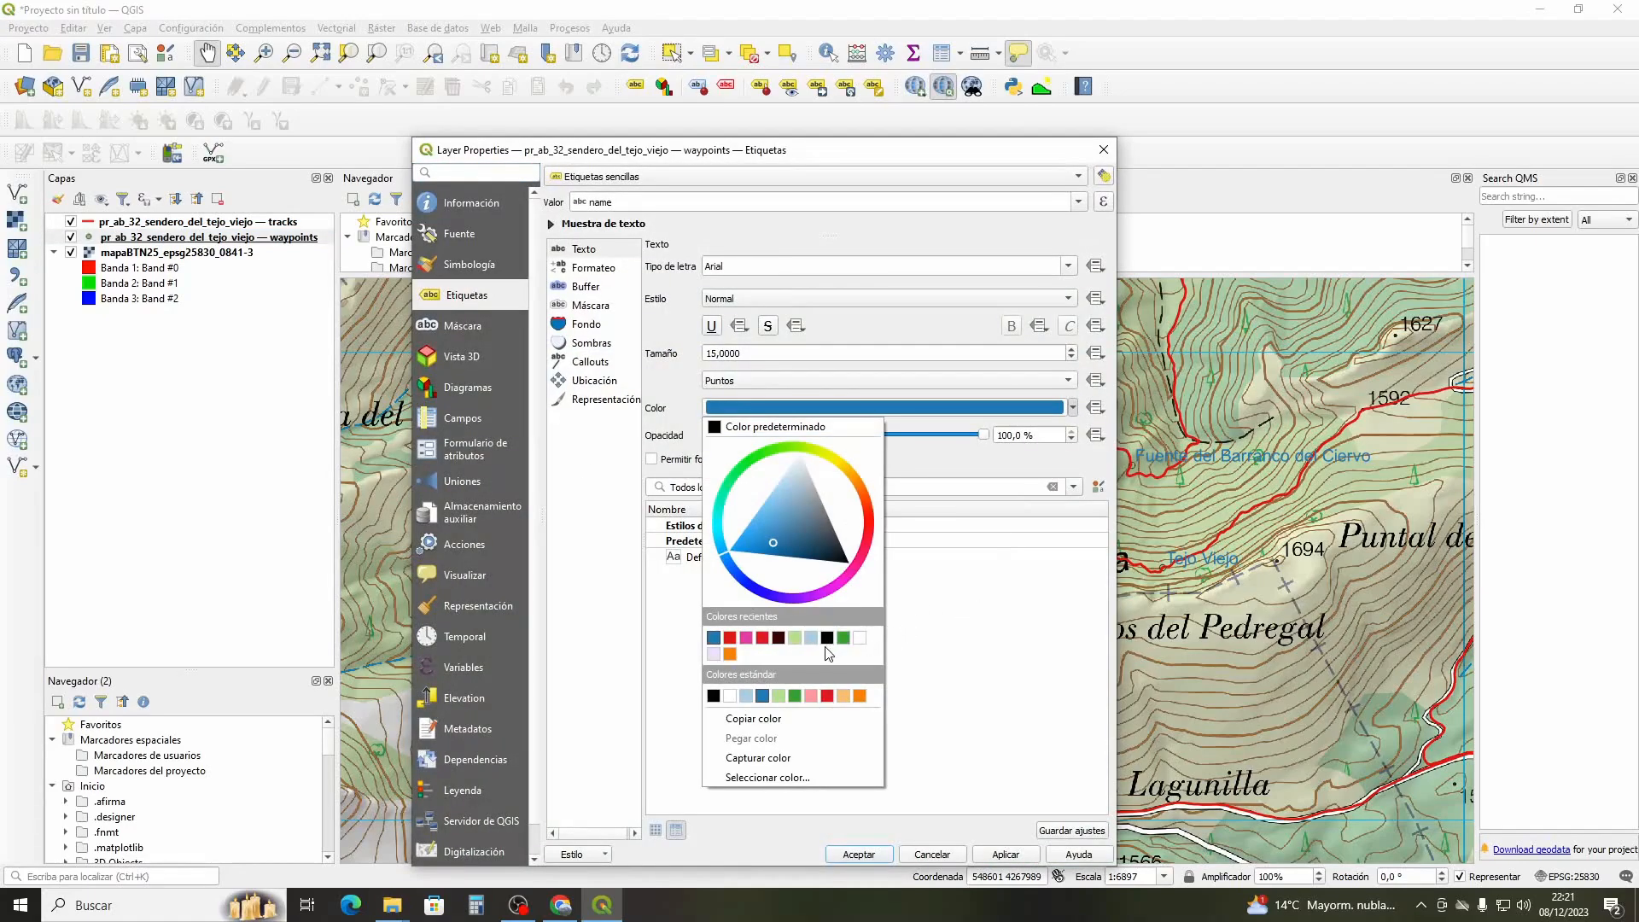
pyautogui.click(779, 638)
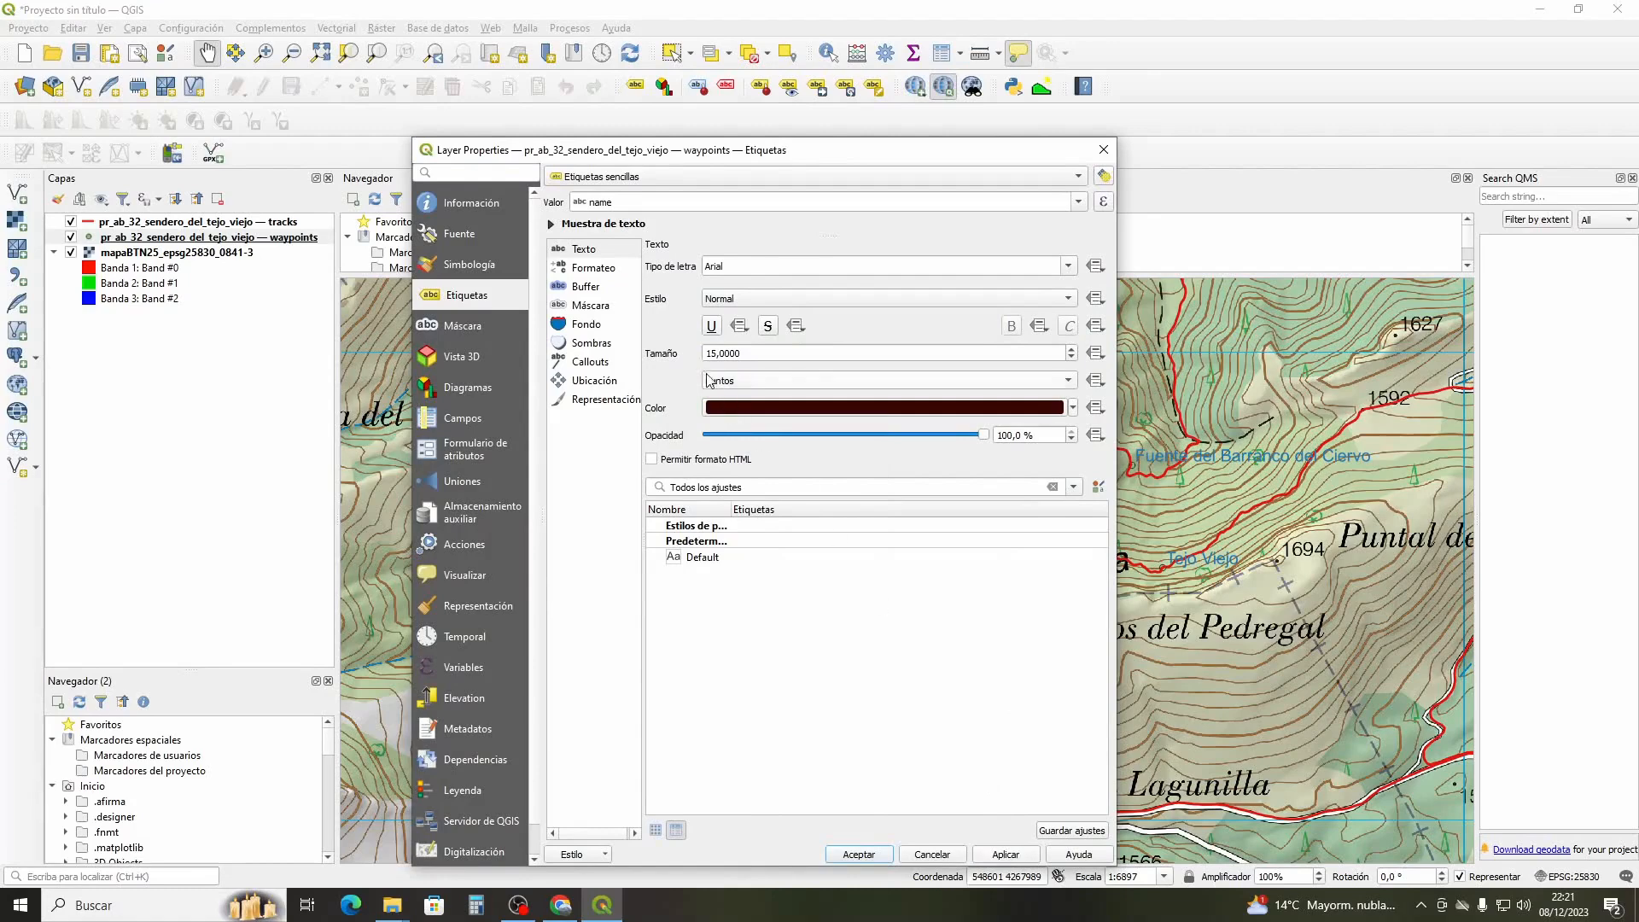
pyautogui.click(1003, 856)
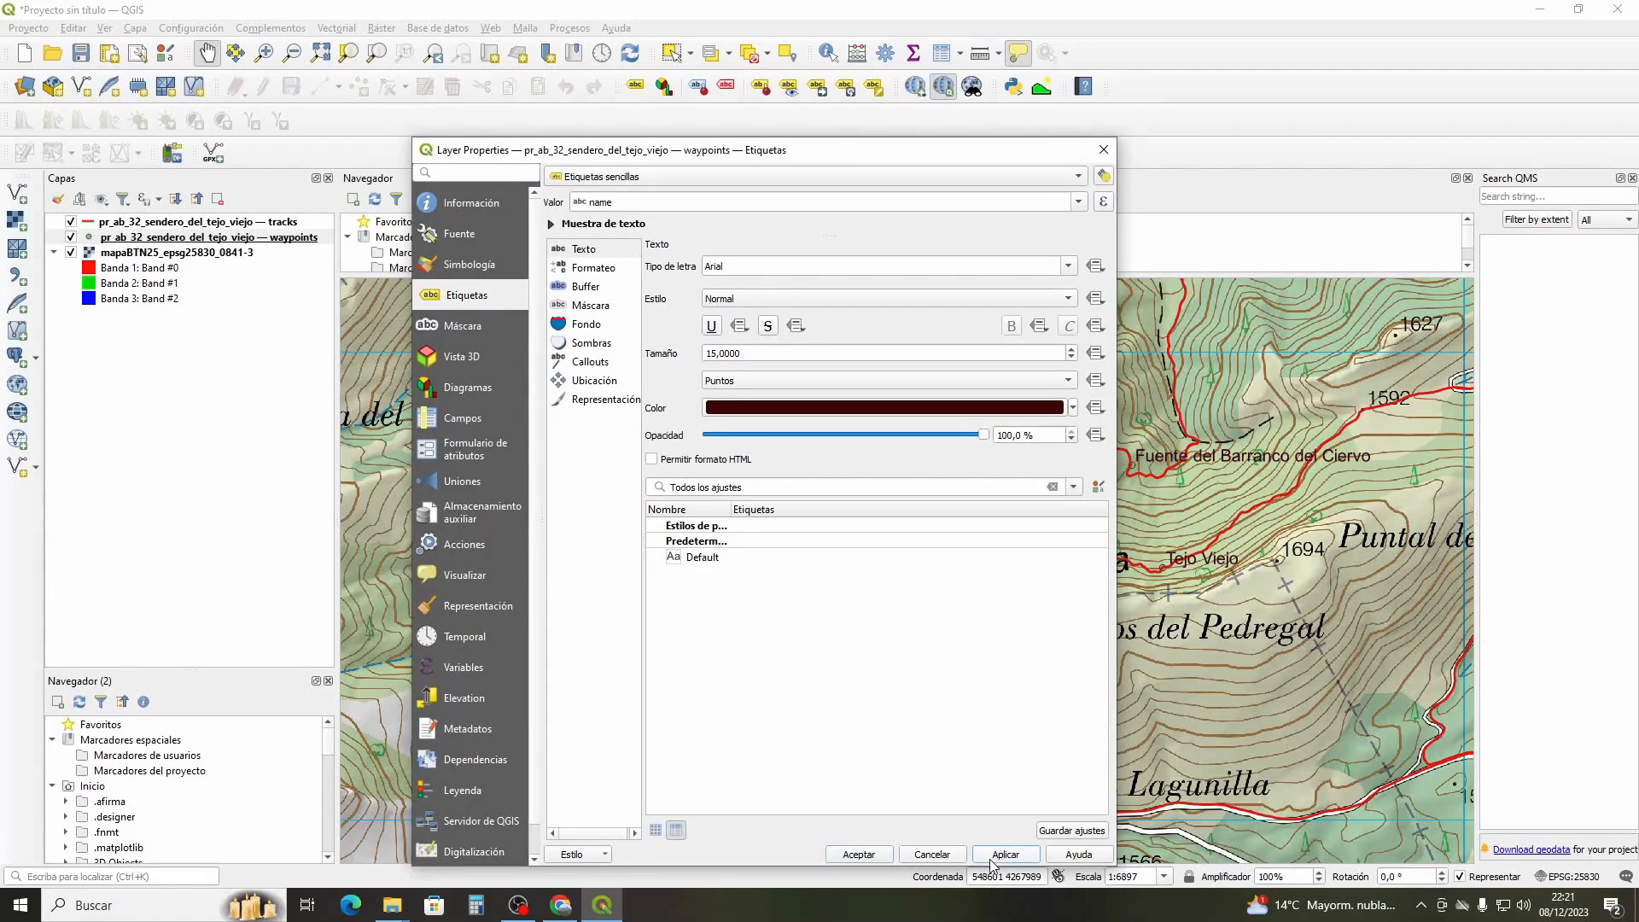
pyautogui.click(857, 855)
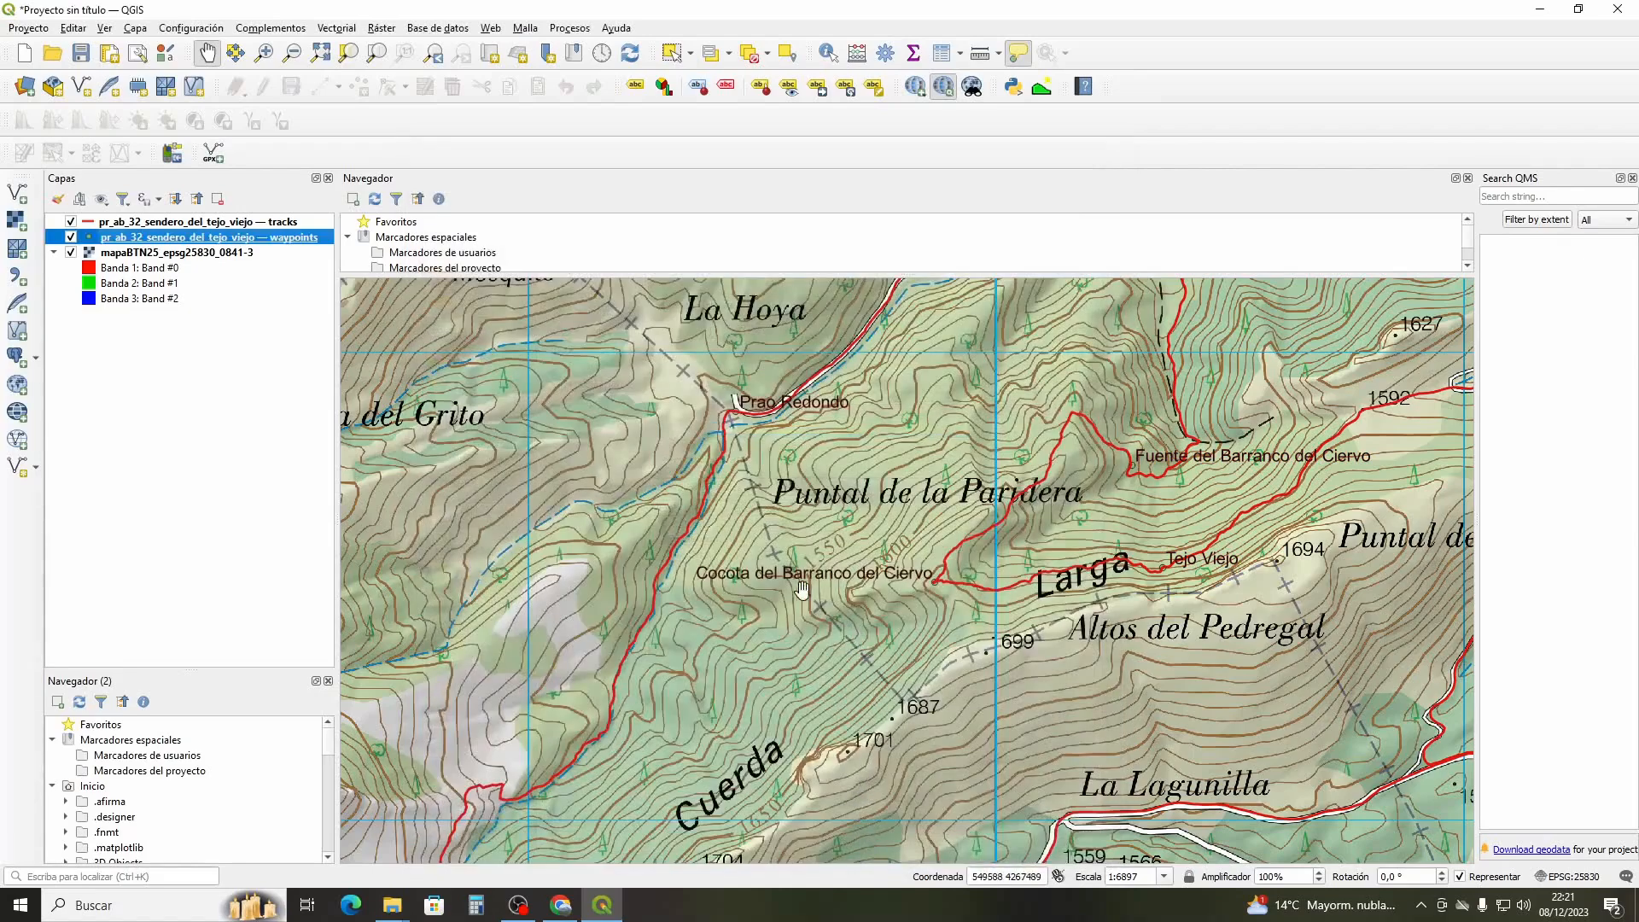
# Examine the legibility and placement of the waypoint labels along the track, both up close and across the whole route
pyautogui.moveTo(931, 619); pyautogui.dragTo(805, 532)
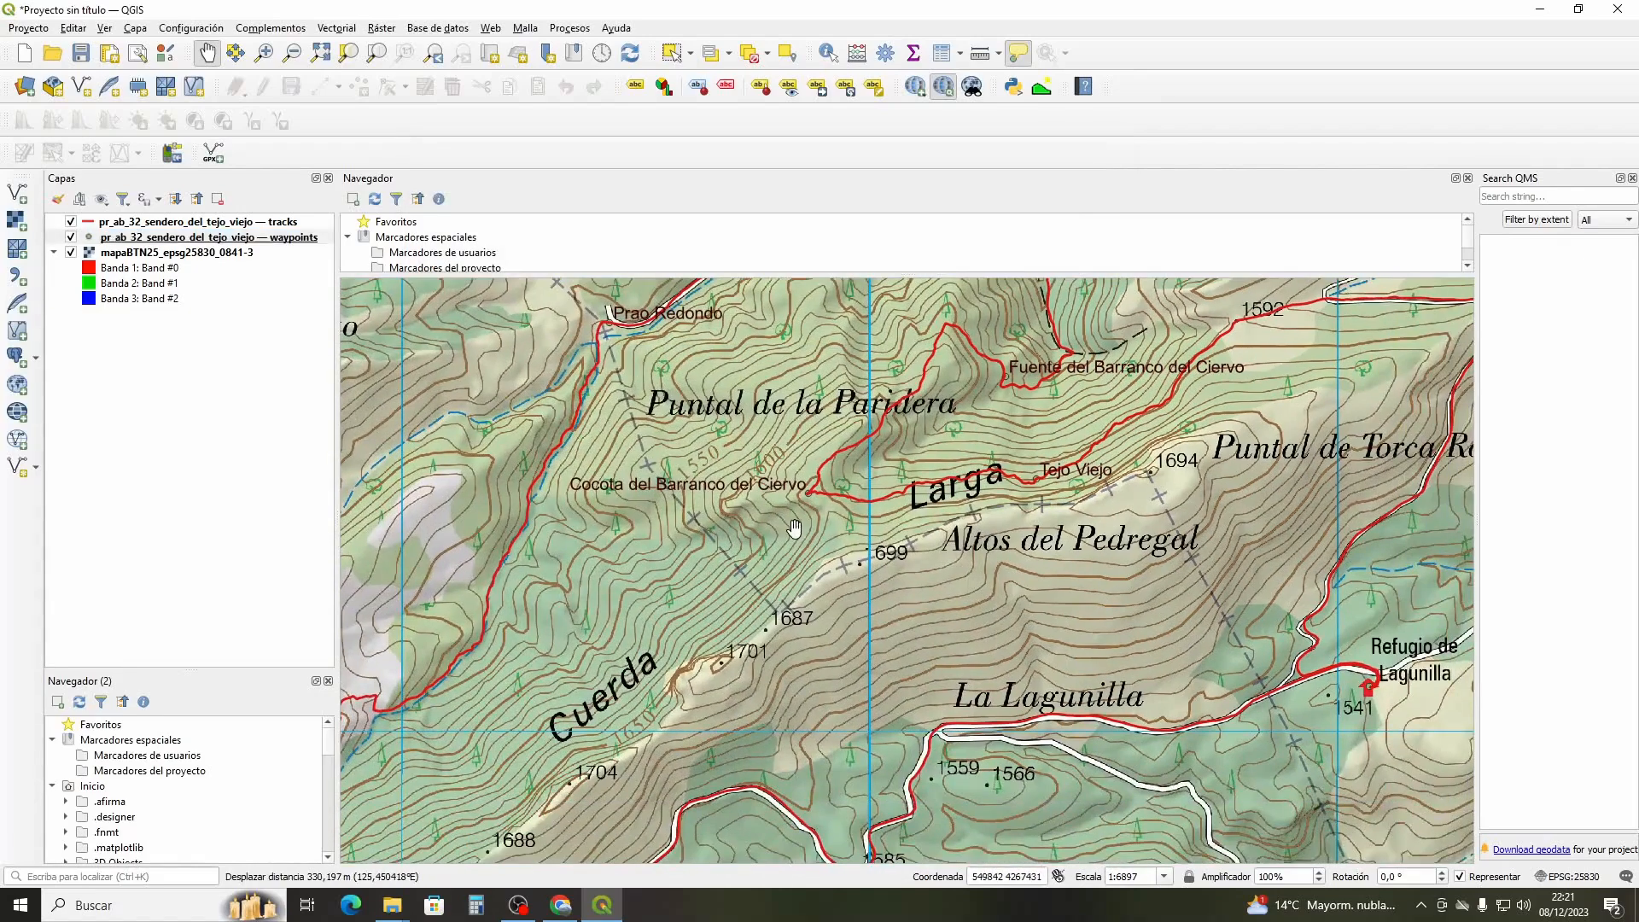
pyautogui.moveTo(1114, 585); pyautogui.dragTo(900, 589)
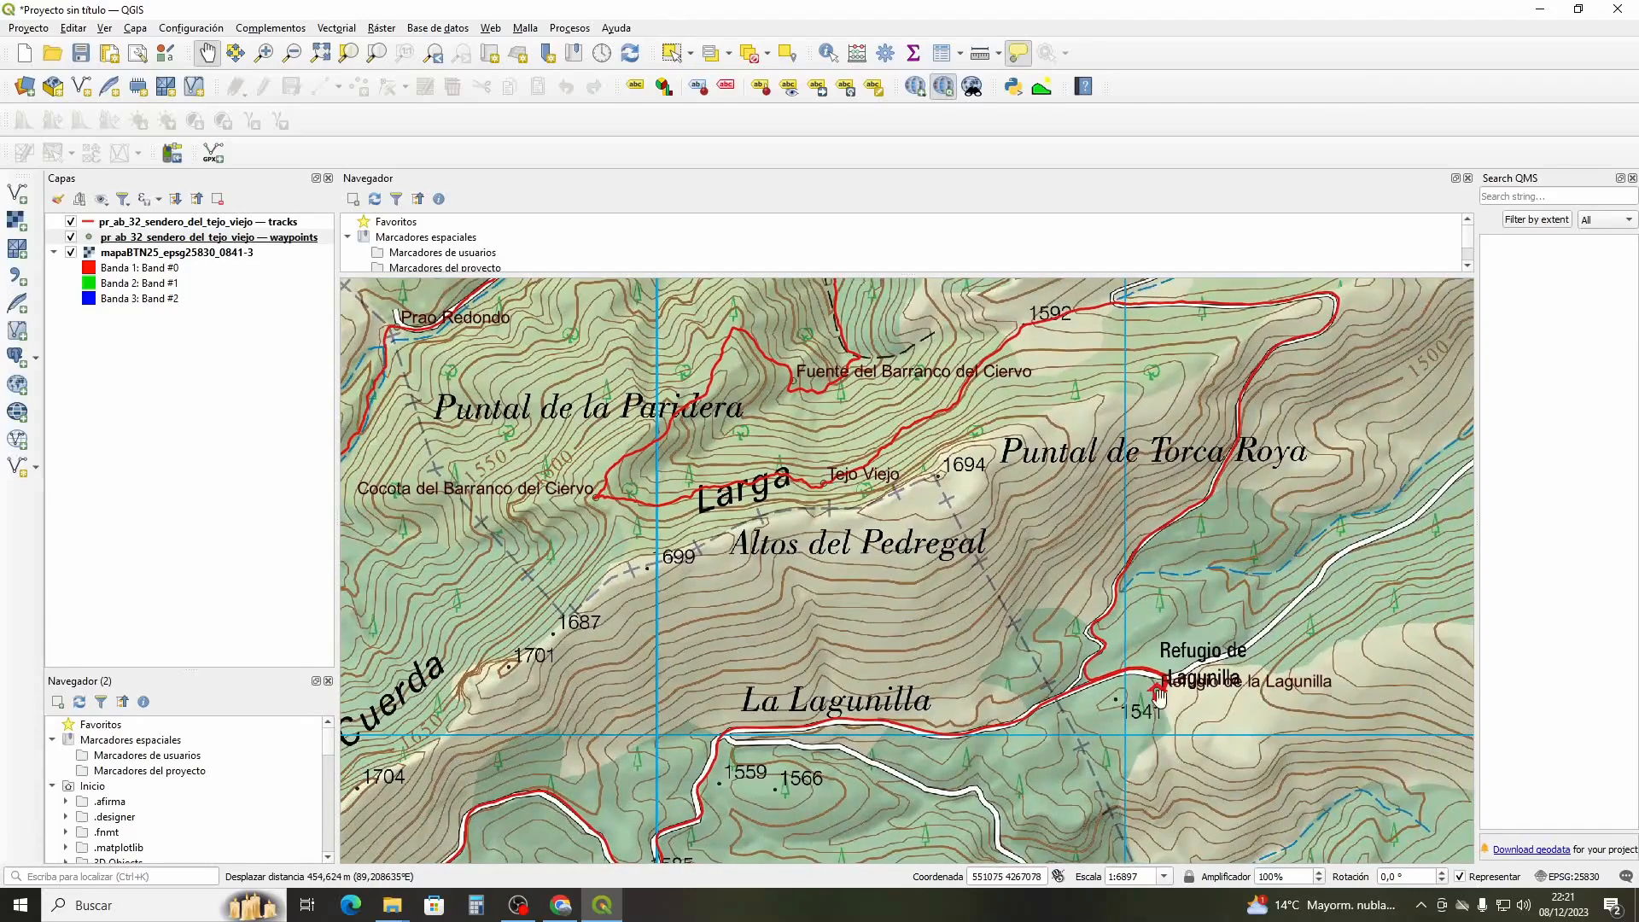
pyautogui.moveTo(1191, 693); pyautogui.dragTo(1153, 672)
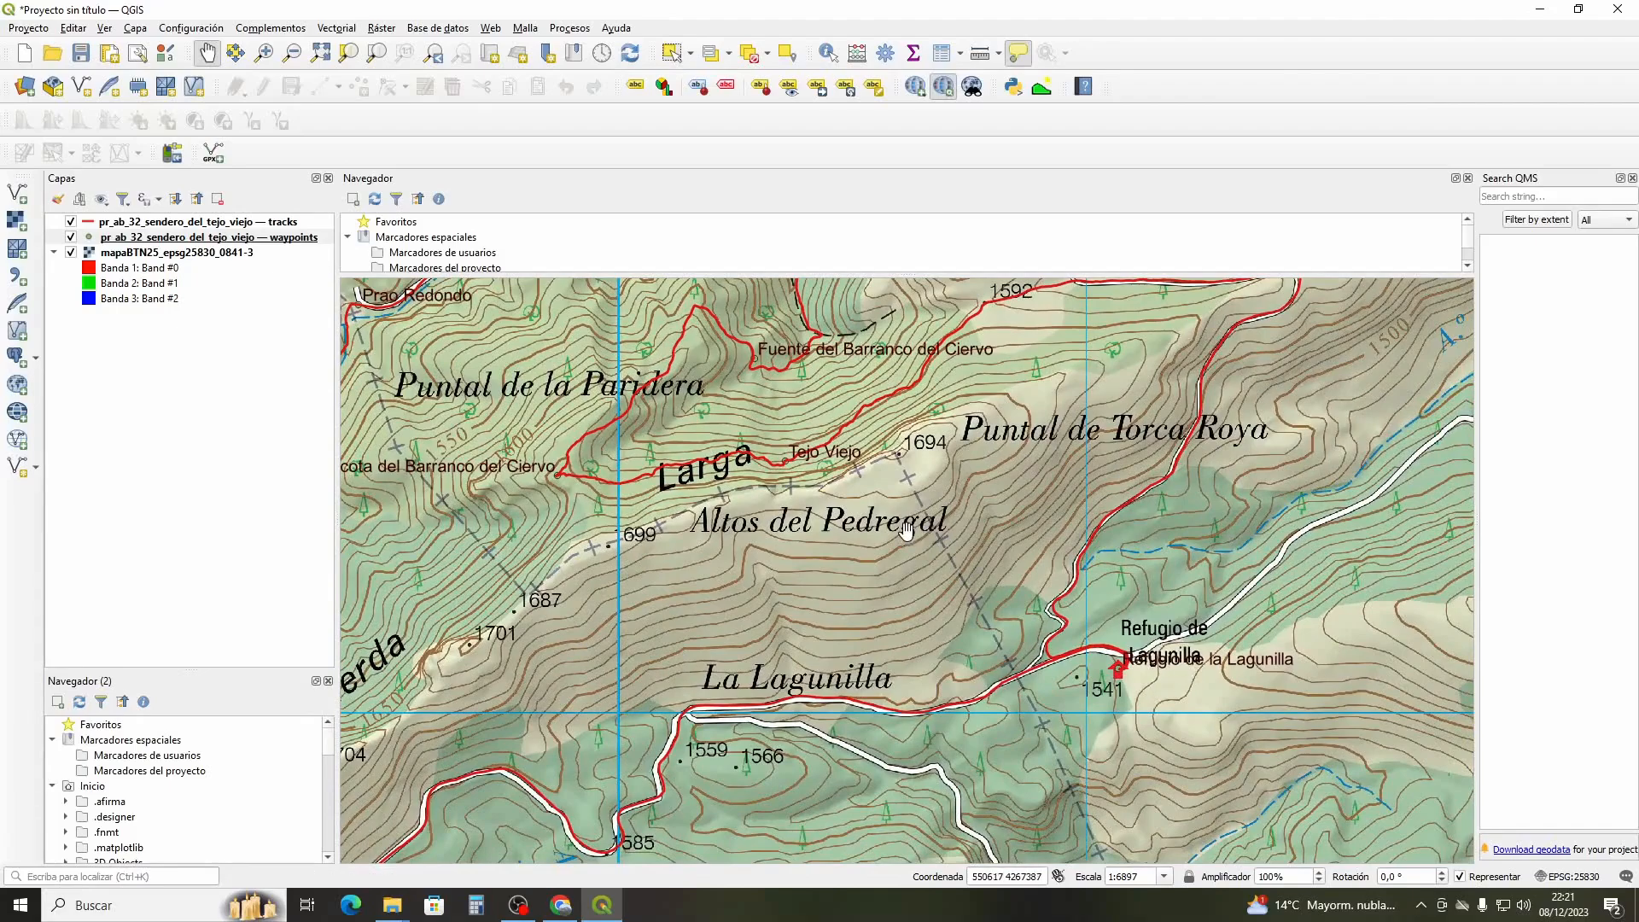
pyautogui.moveTo(887, 500); pyautogui.dragTo(918, 561)
pyautogui.moveTo(717, 431); pyautogui.dragTo(897, 546)
pyautogui.scroll(-1, 898, 547)
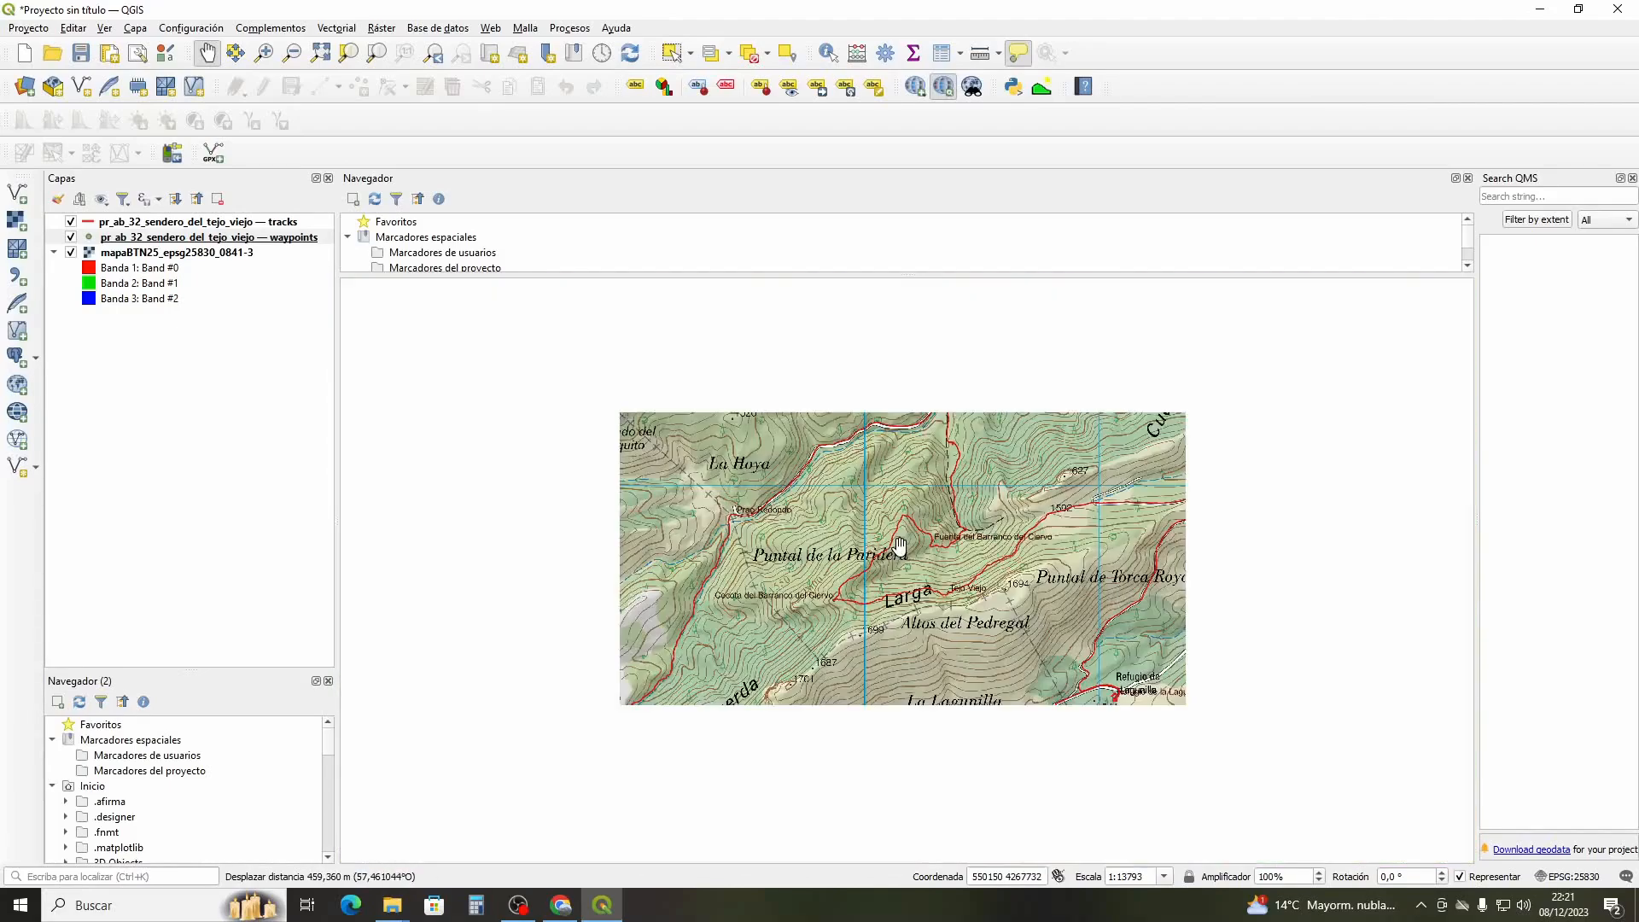
pyautogui.moveTo(753, 681); pyautogui.dragTo(762, 586)
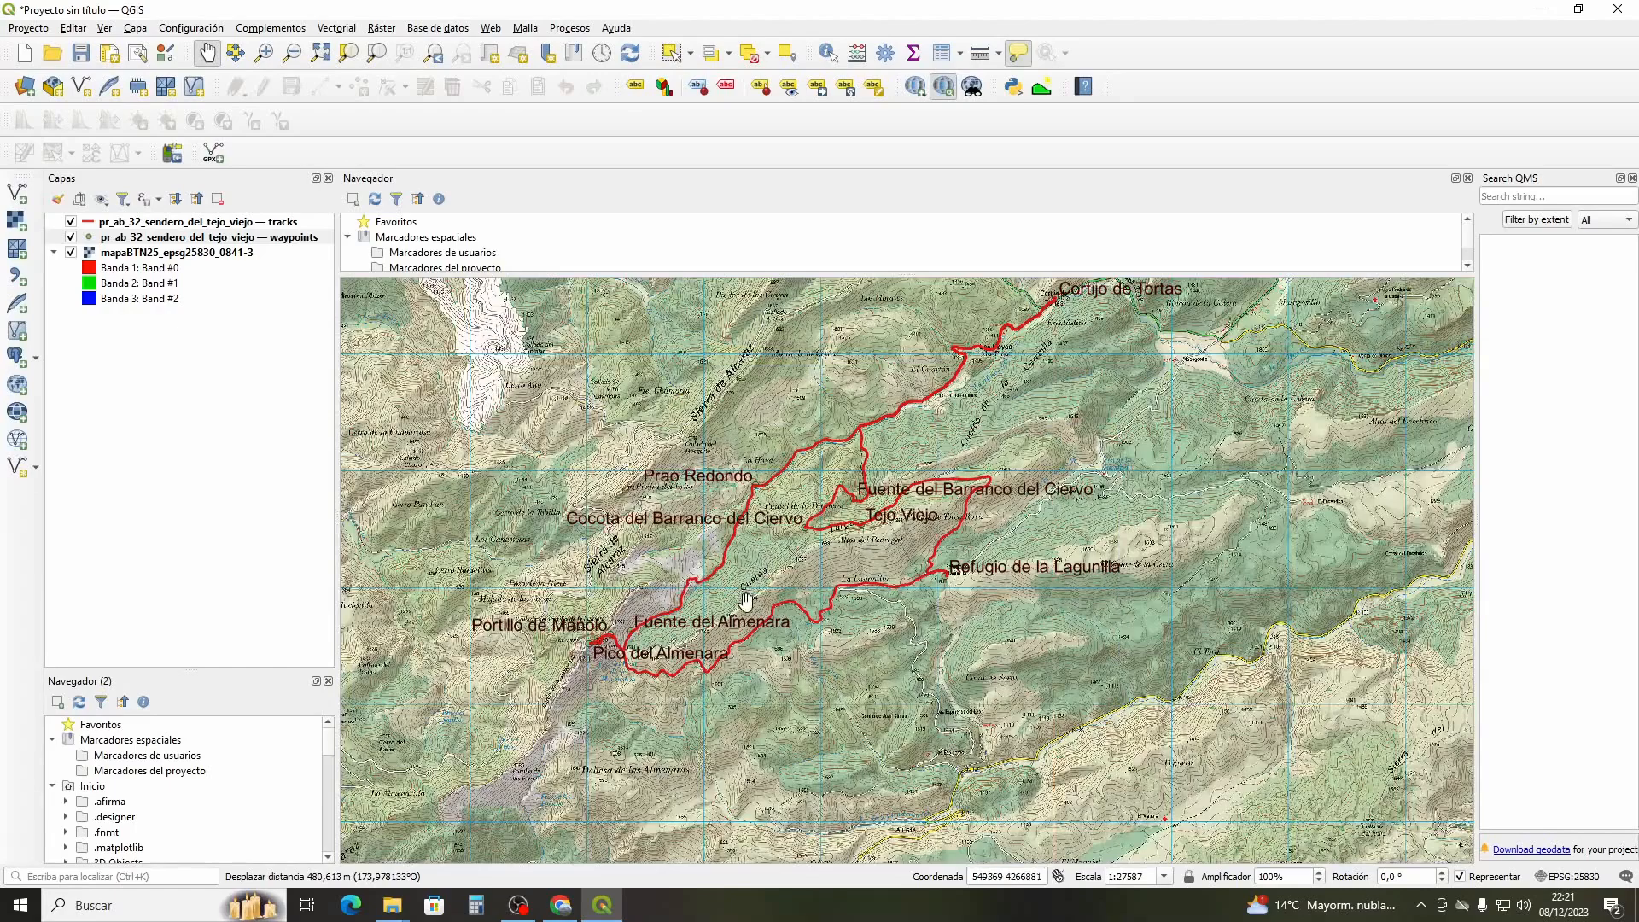
pyautogui.moveTo(741, 602); pyautogui.dragTo(758, 627)
pyautogui.scroll(1, 758, 586)
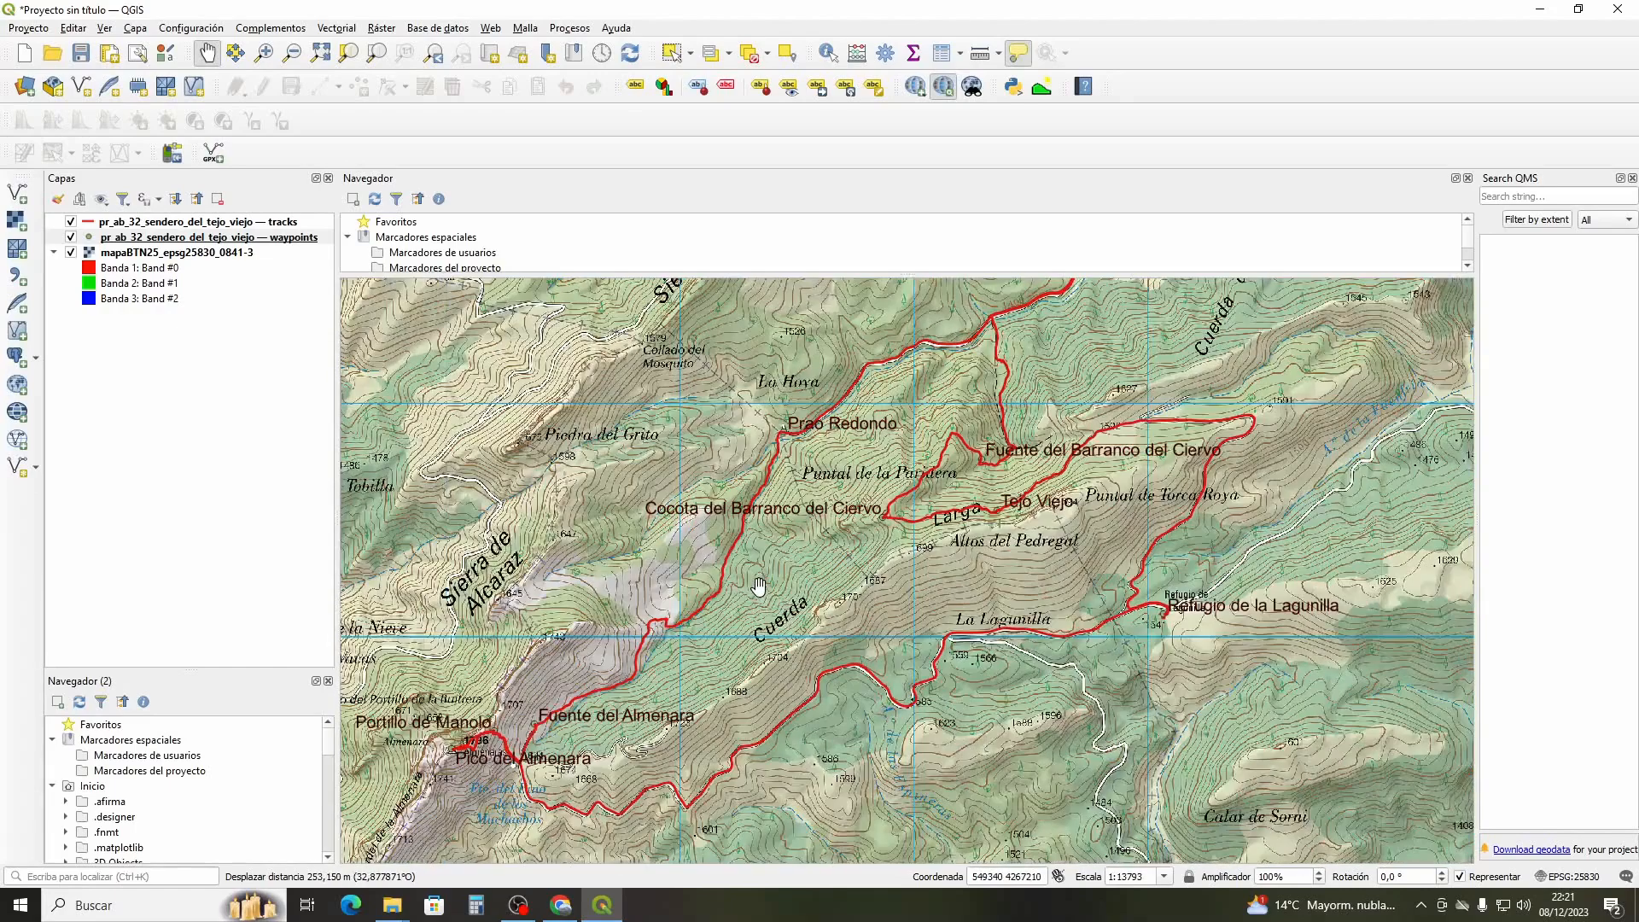
pyautogui.scroll(-1, 760, 587)
pyautogui.scroll(1, 763, 588)
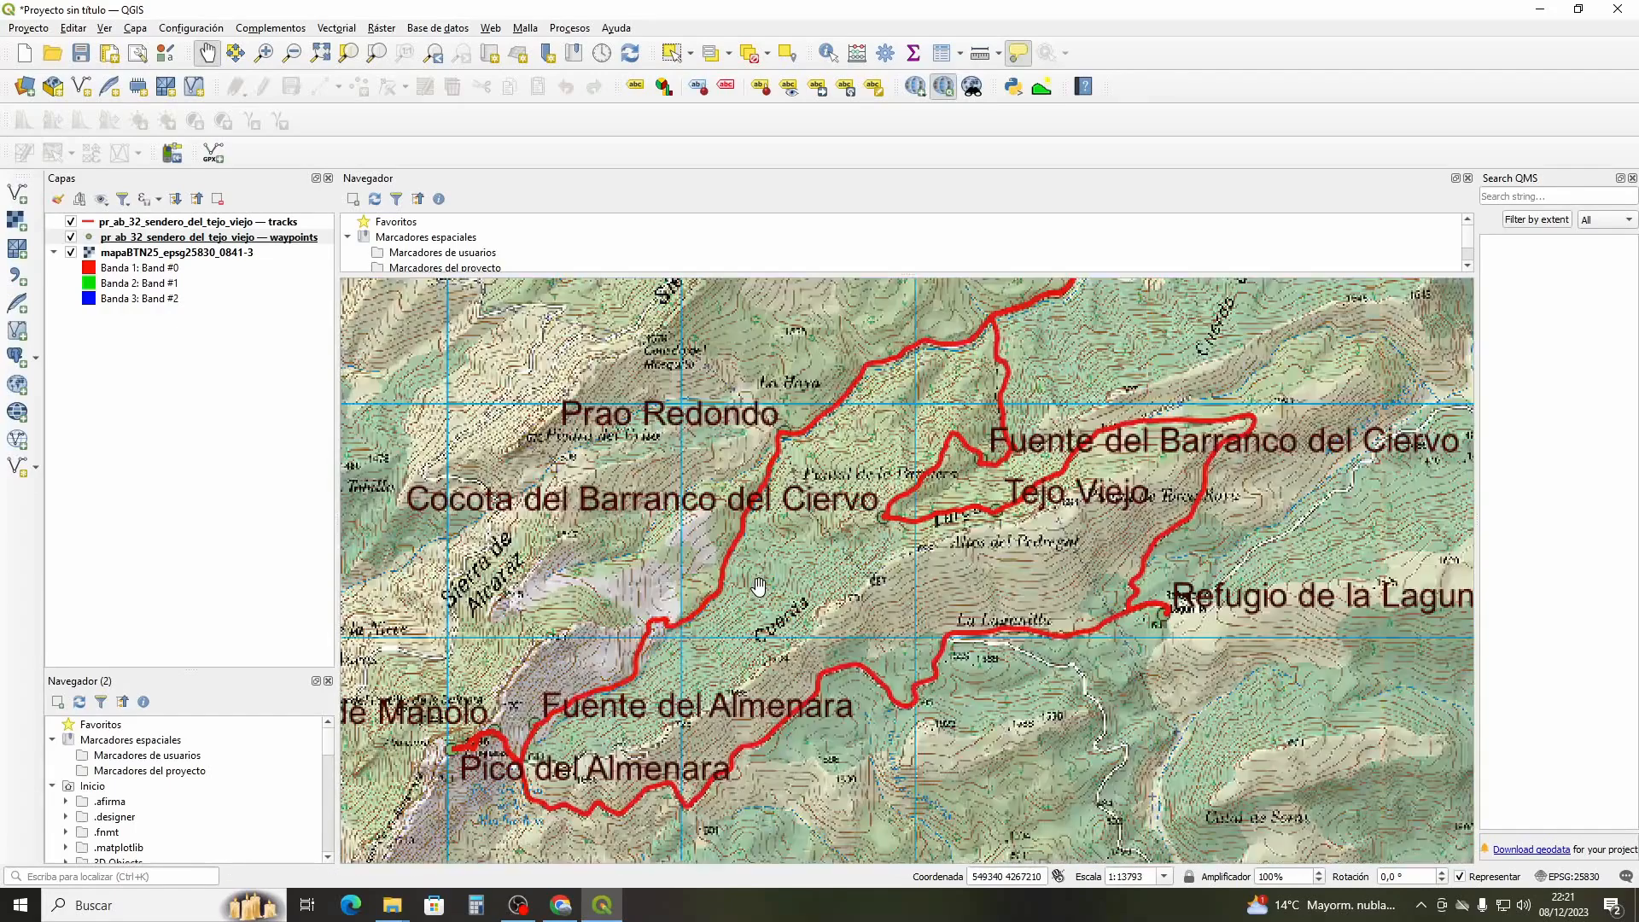
pyautogui.moveTo(765, 589); pyautogui.dragTo(778, 574)
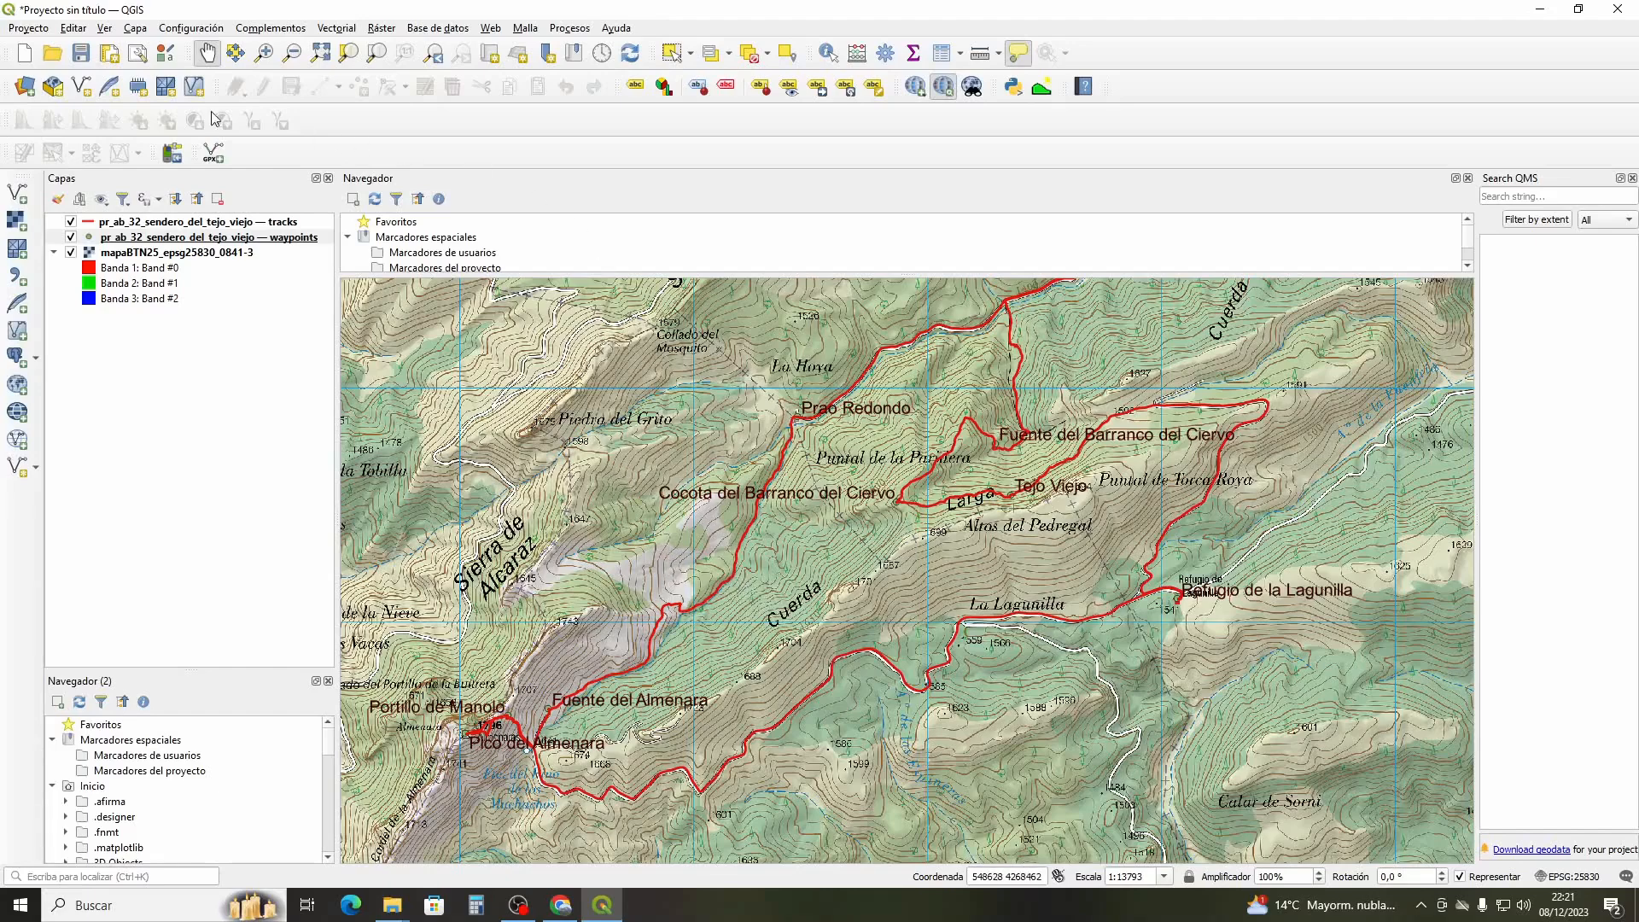
# Add the point layer from the waypoint file "PR AB 32.kmz" in the Waypoints folder to the project as a vector layer
pyautogui.click(17, 195)
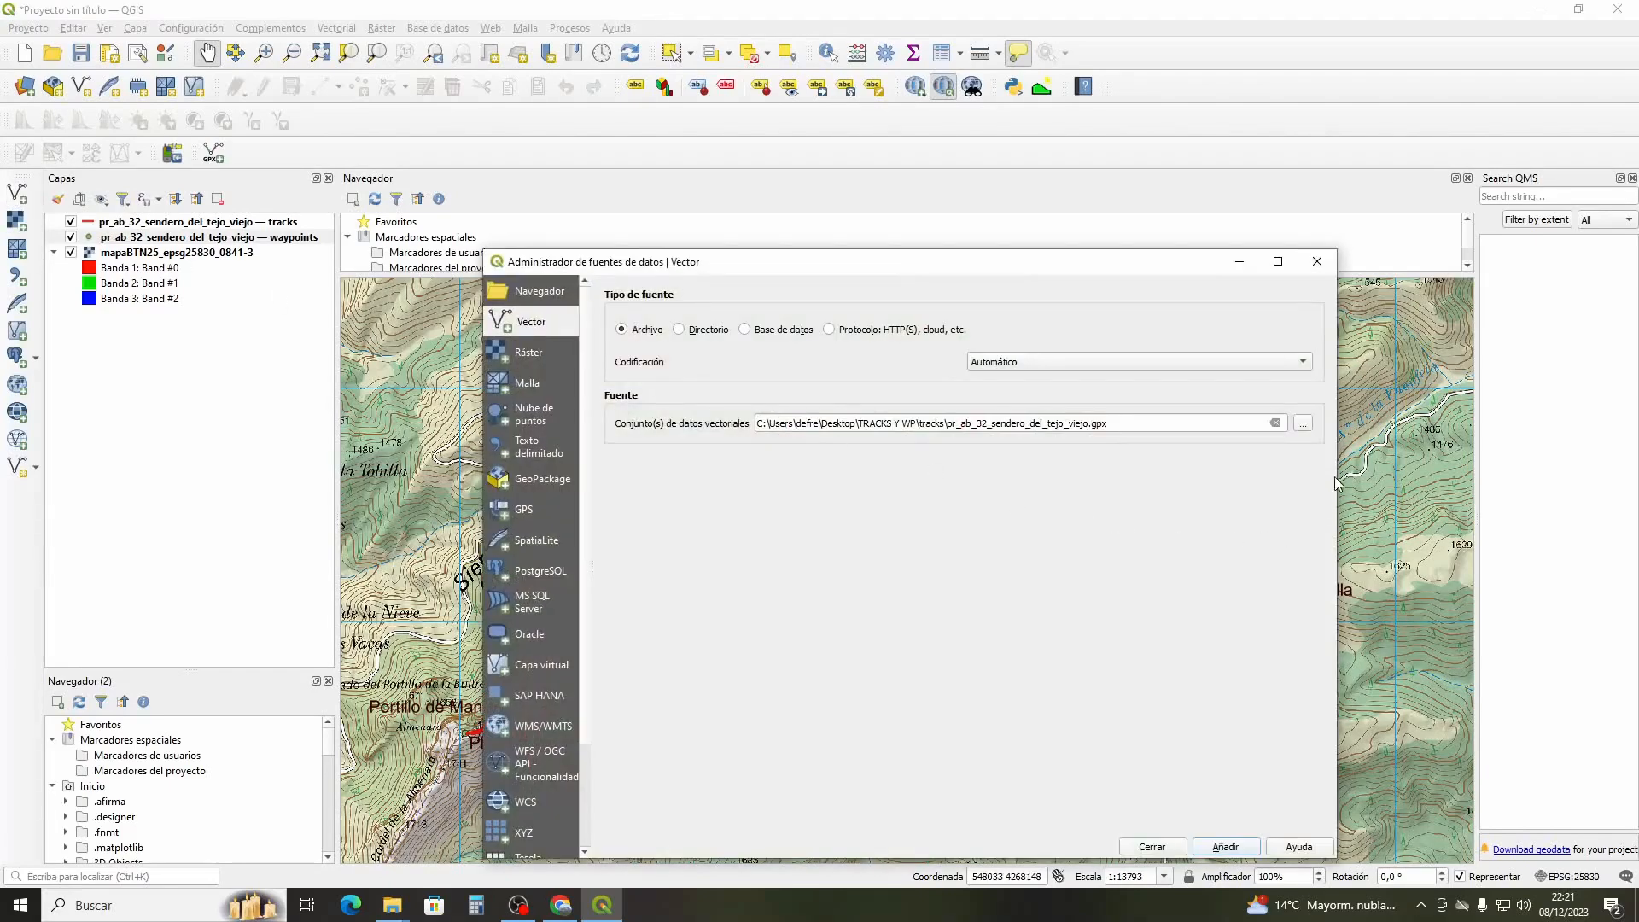
pyautogui.click(1302, 425)
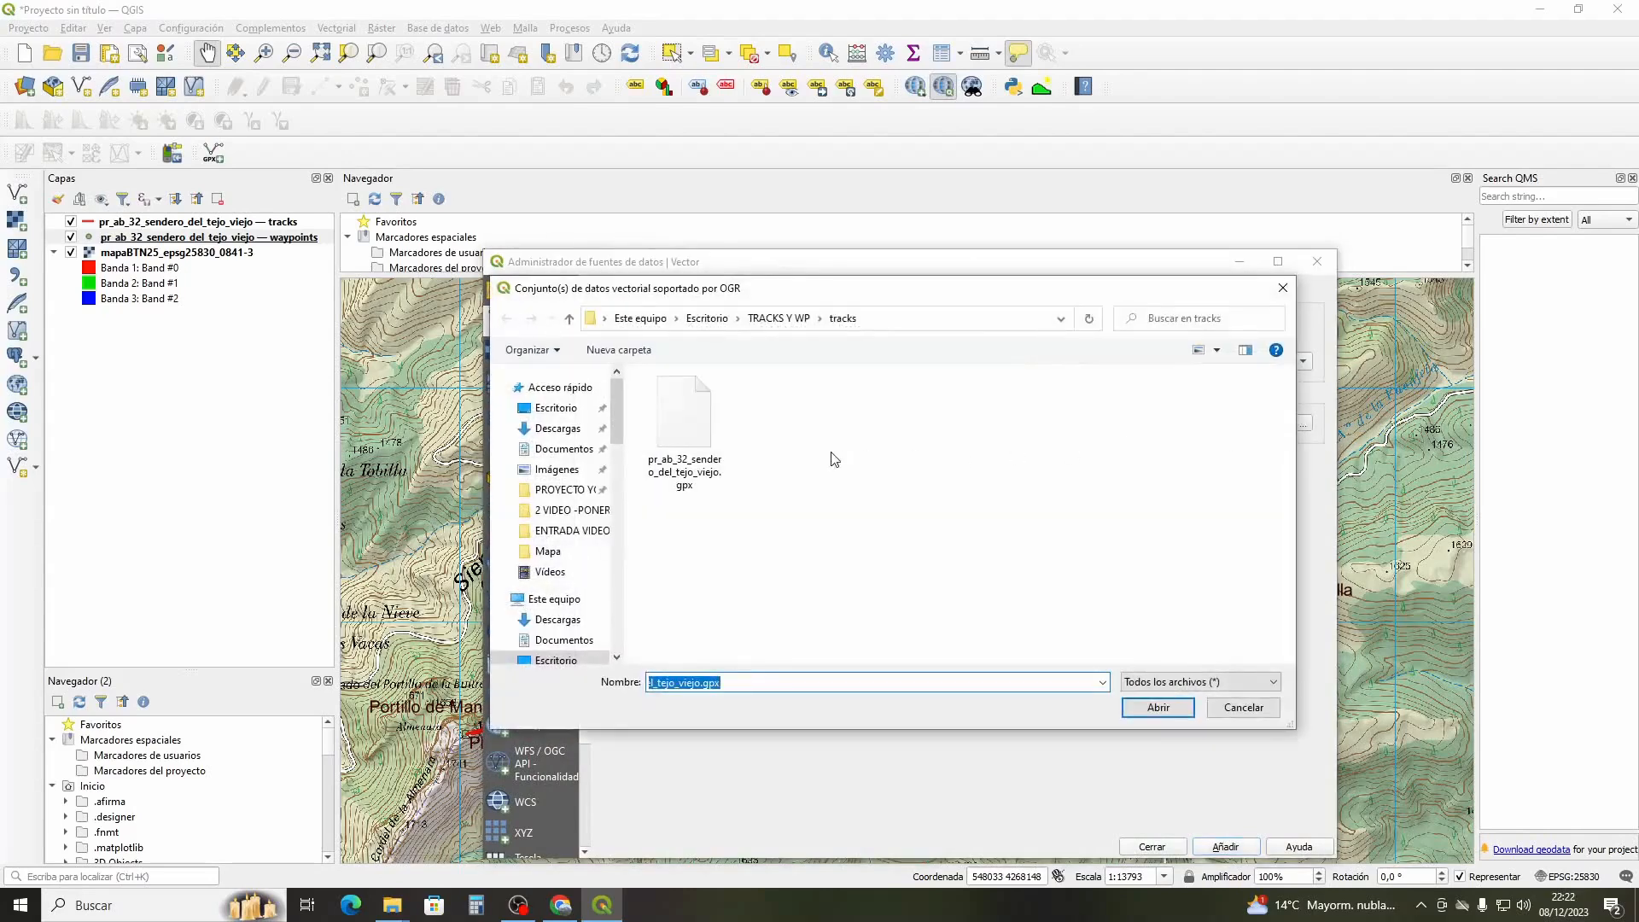
pyautogui.click(569, 322)
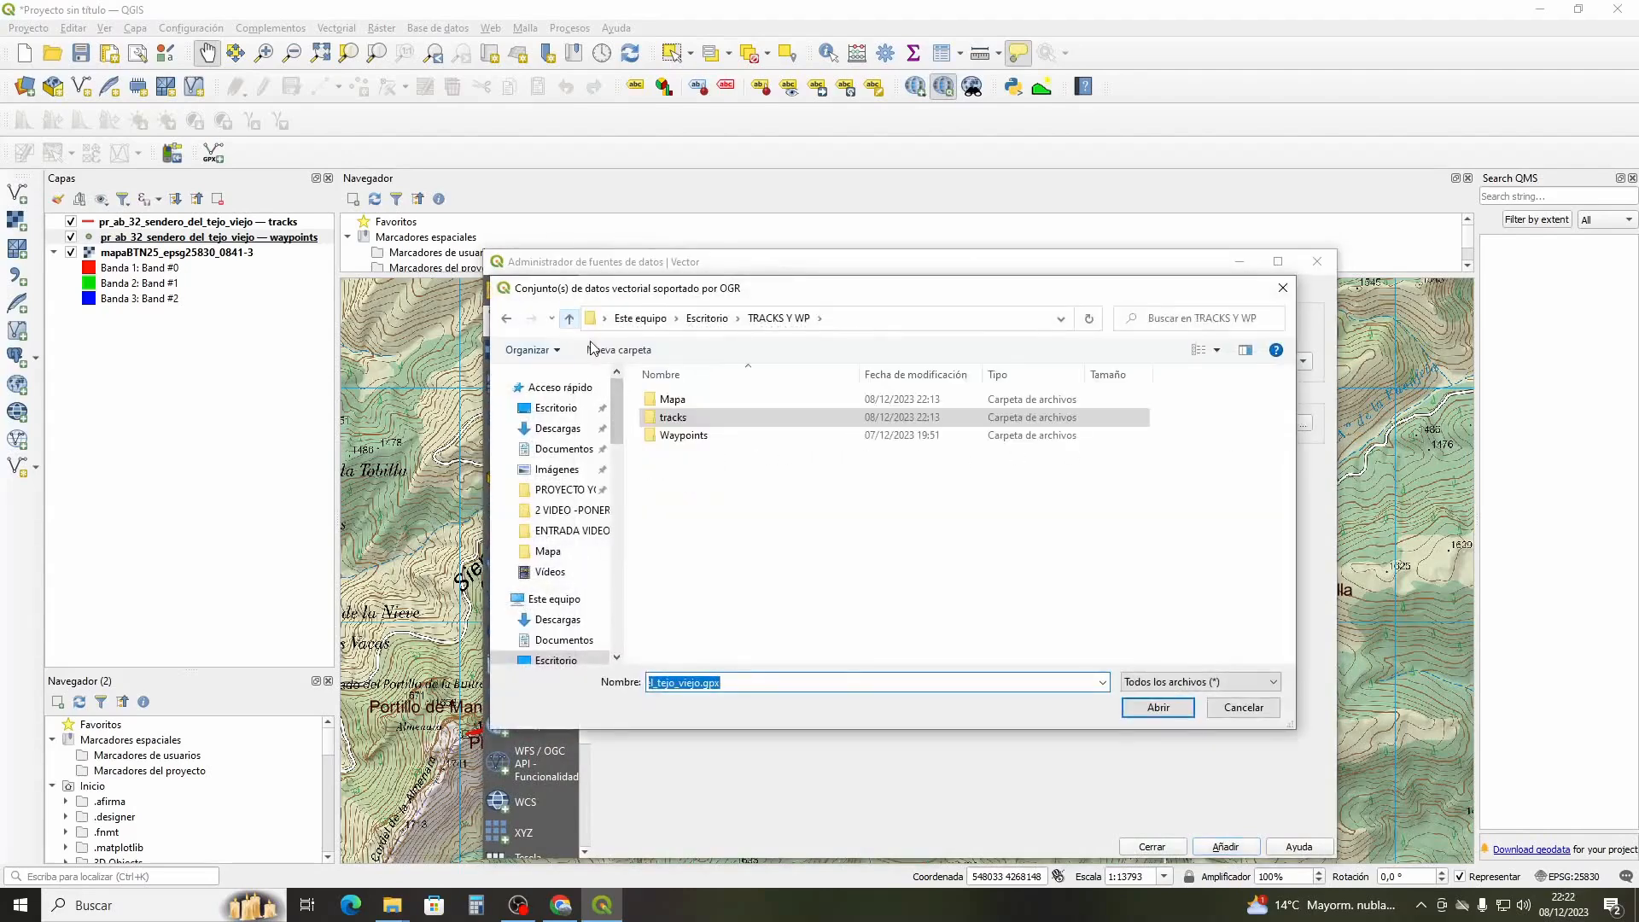
pyautogui.click(705, 439)
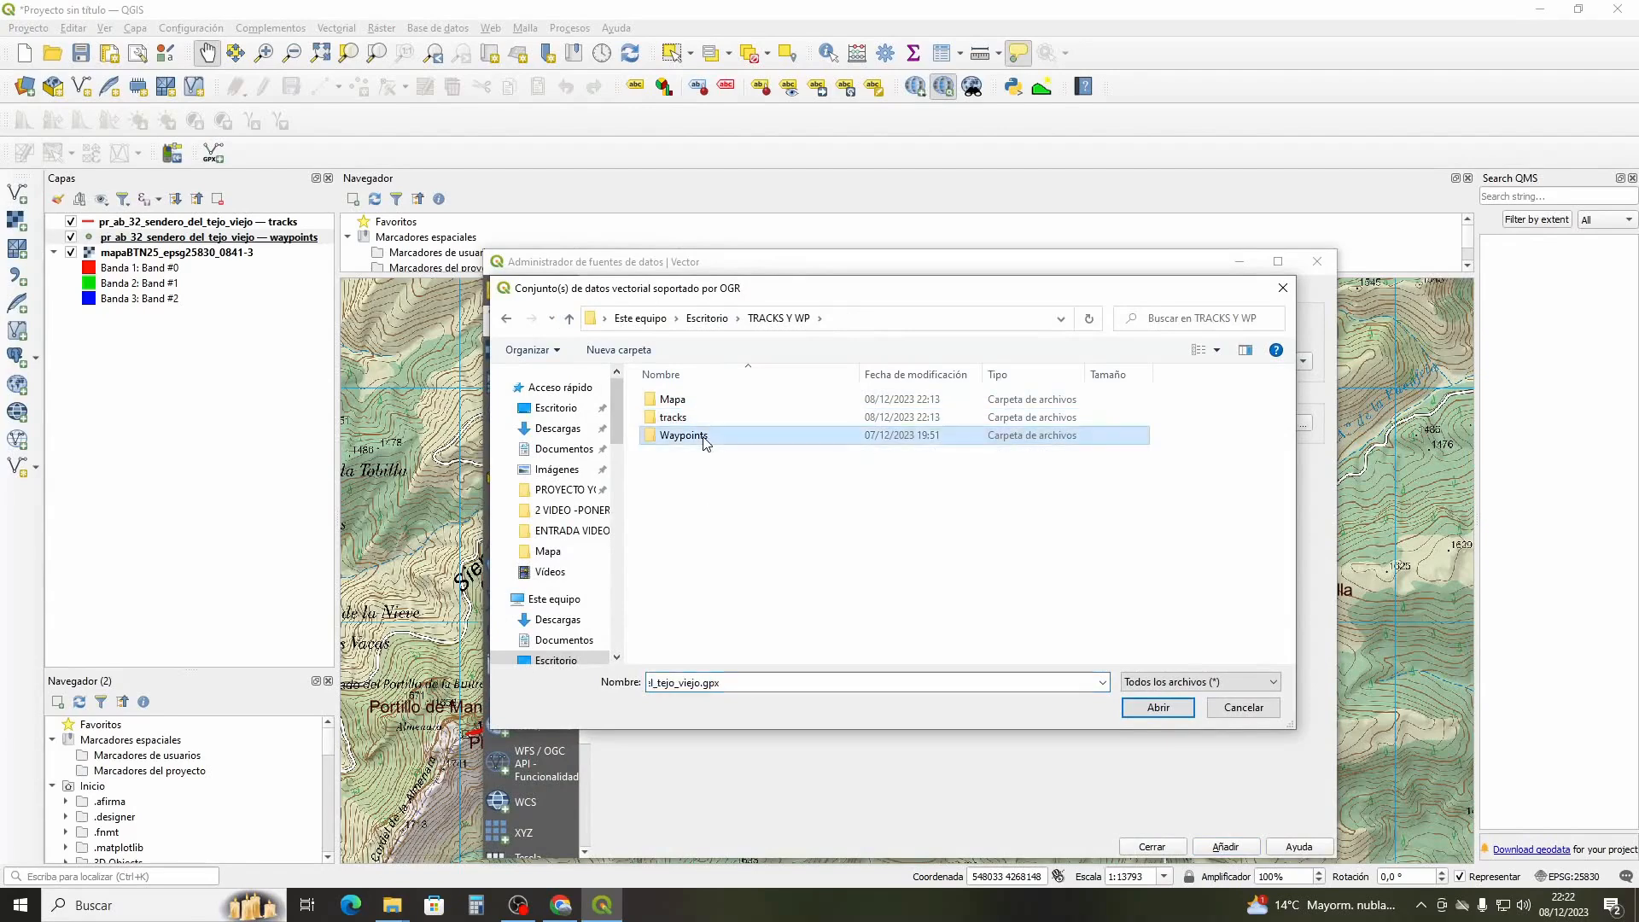
pyautogui.doubleClick(705, 439)
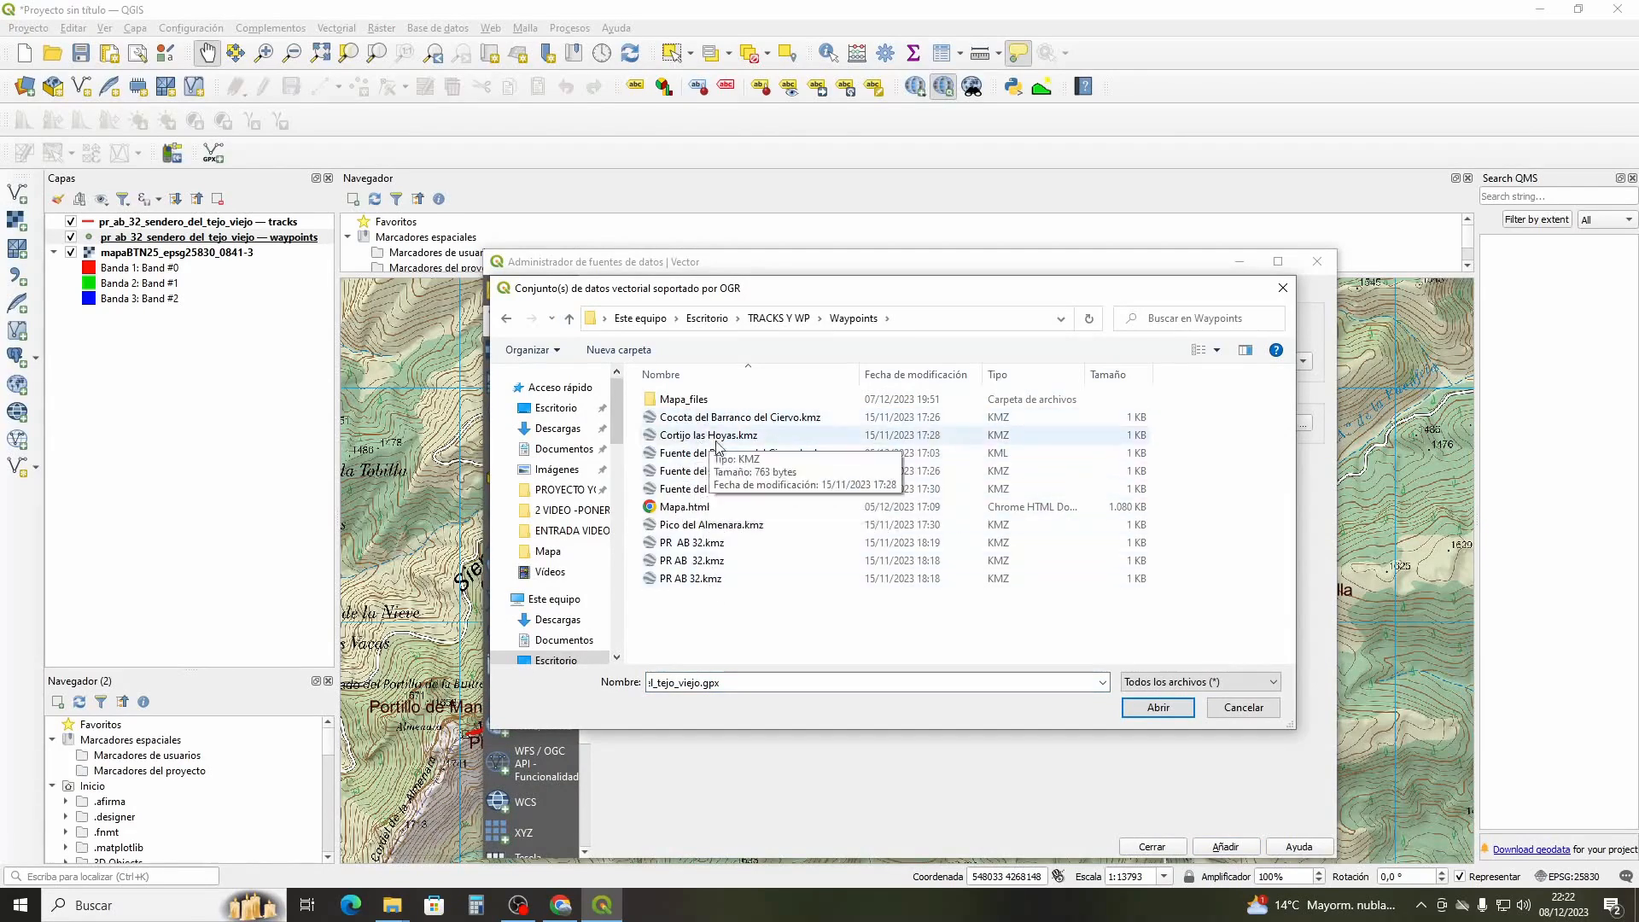
pyautogui.click(691, 543)
pyautogui.click(1158, 708)
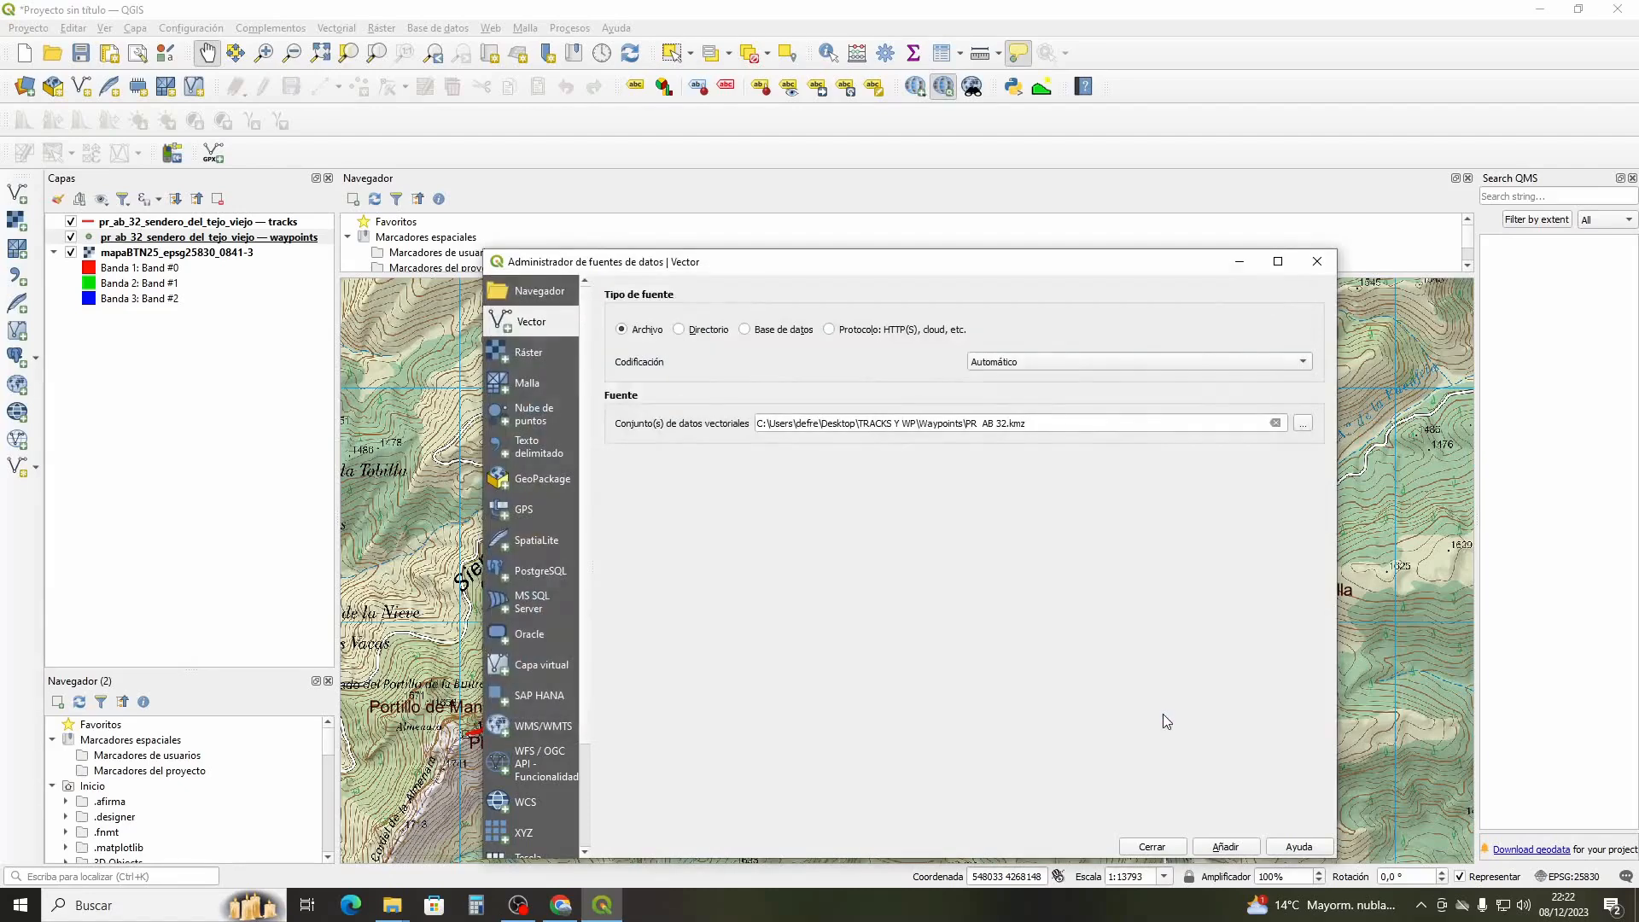
pyautogui.click(1232, 849)
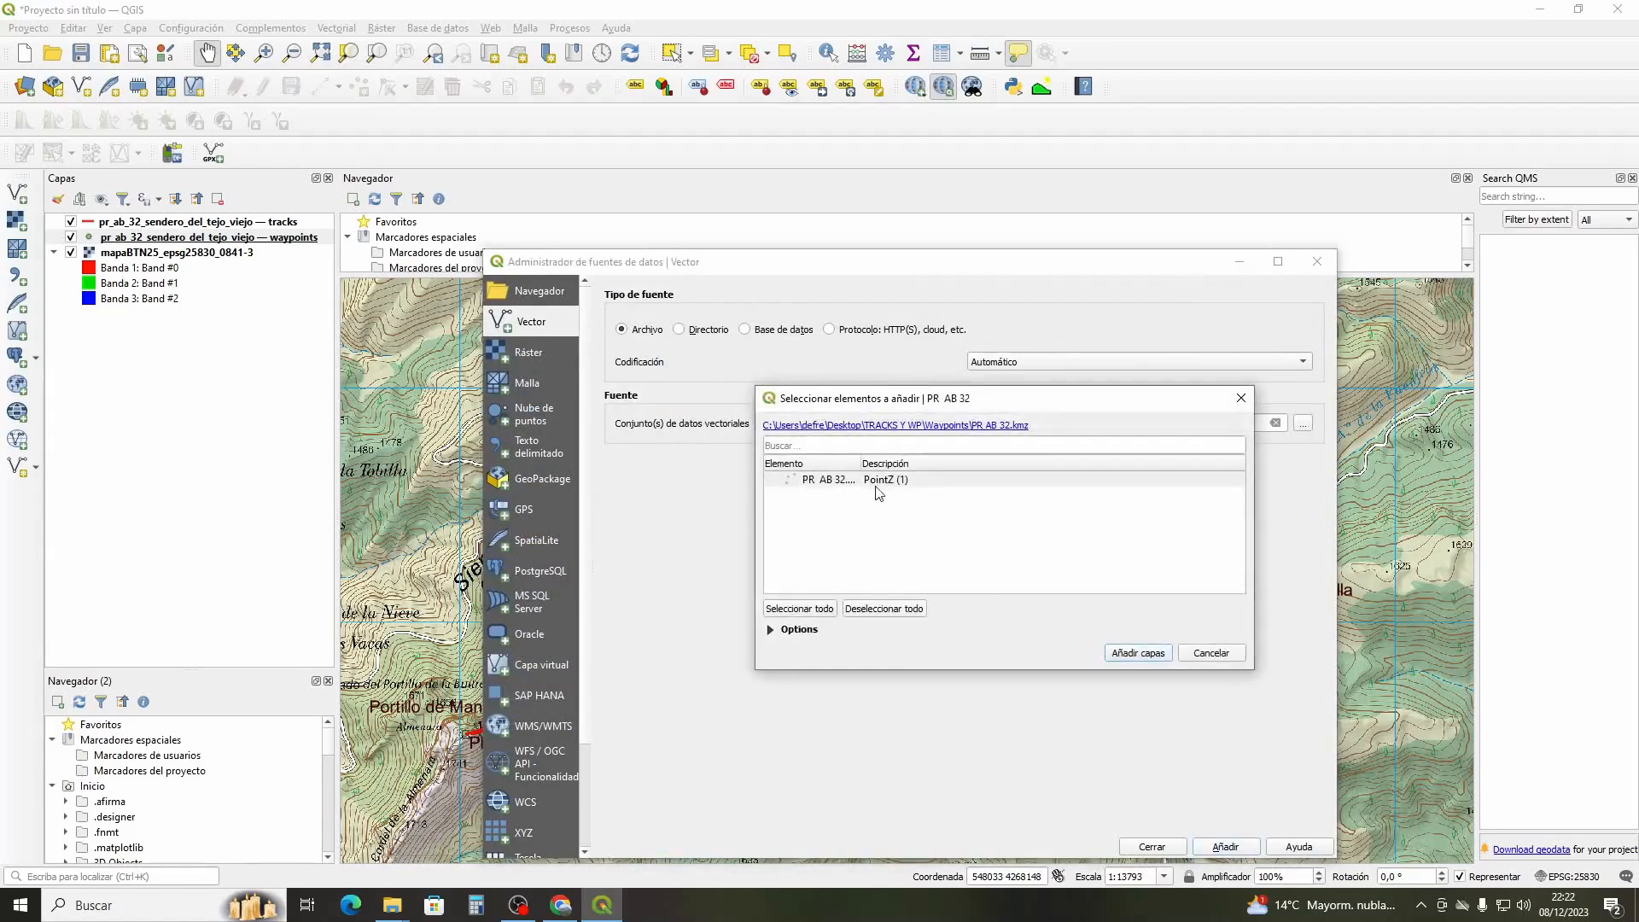
pyautogui.click(1136, 653)
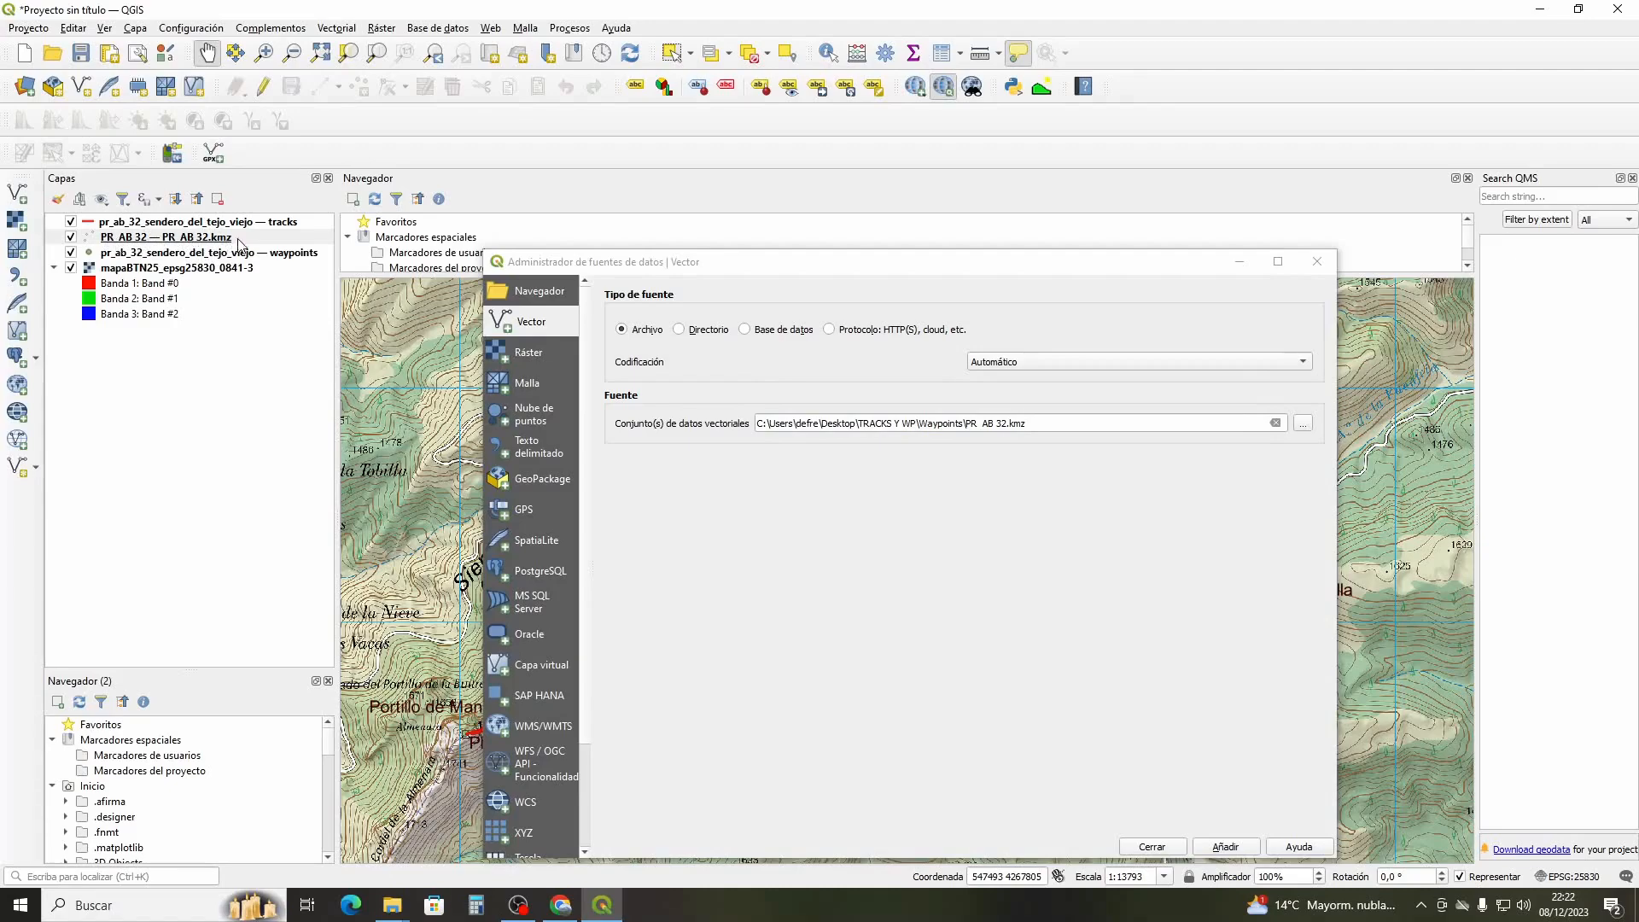
pyautogui.click(1318, 260)
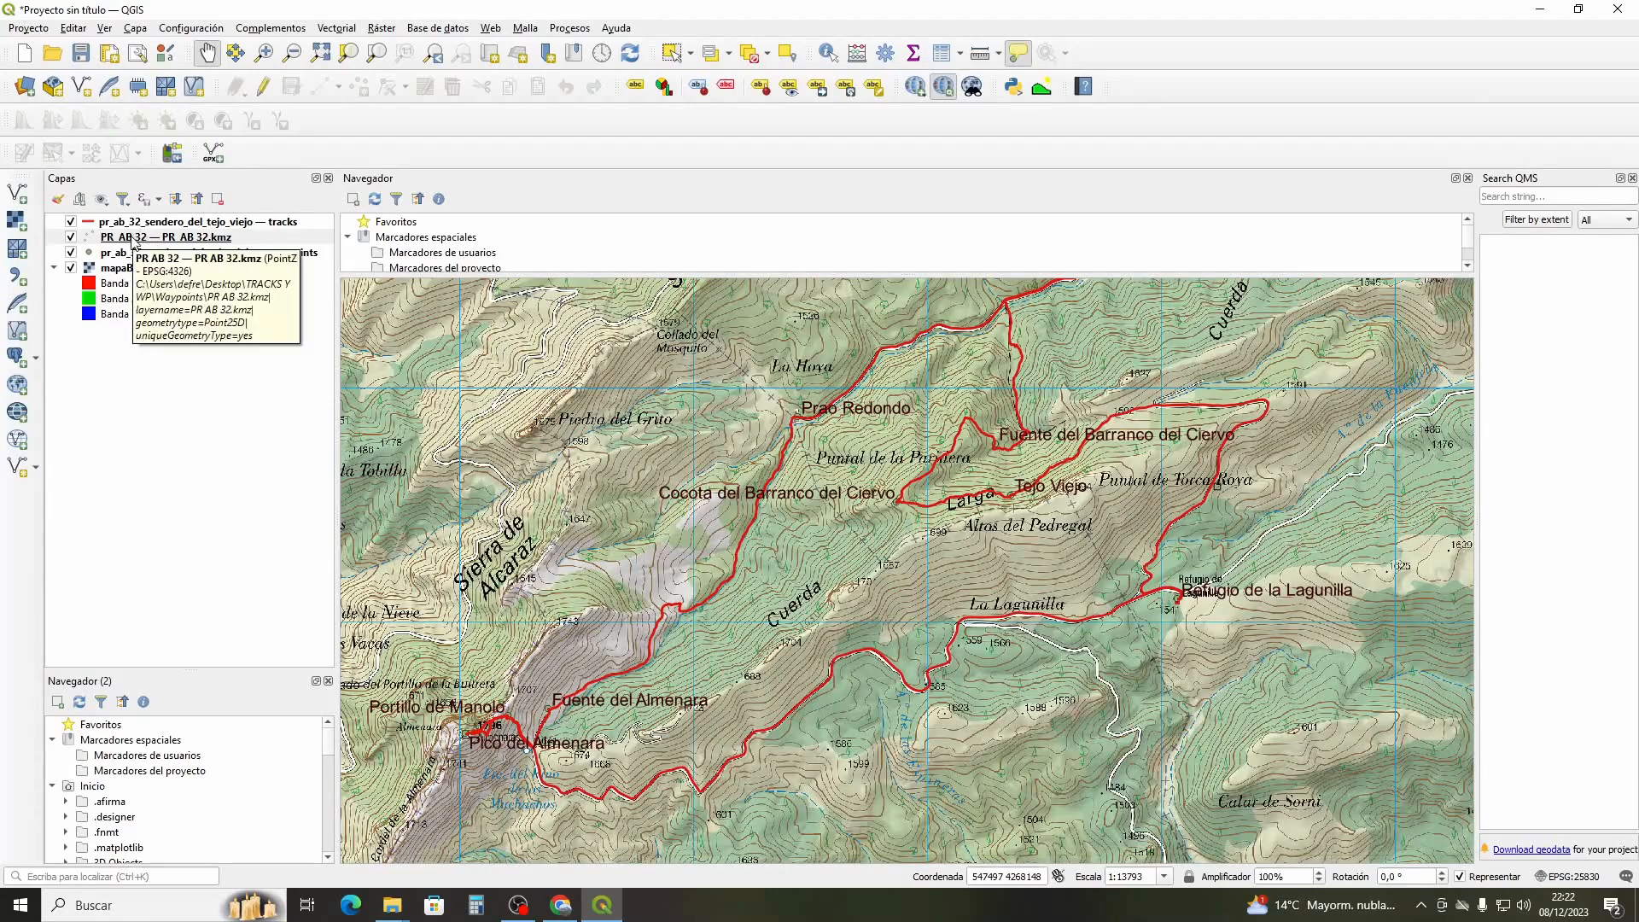
# Show the labels of the PR AB 32 point layer on the map
pyautogui.rightClick(132, 240)
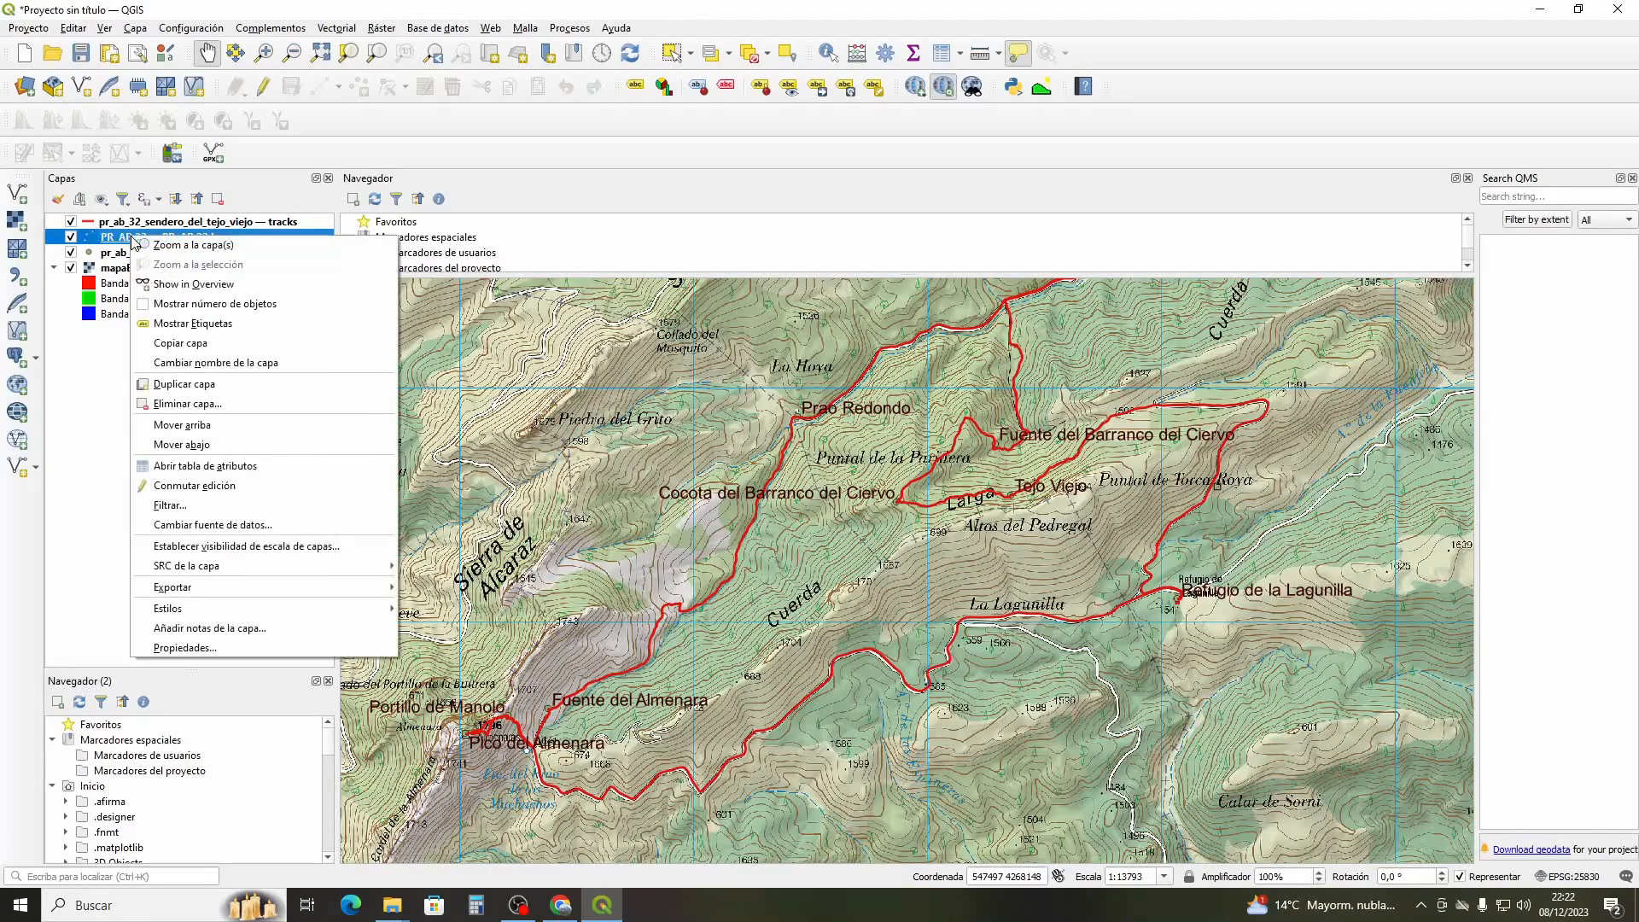
pyautogui.click(168, 324)
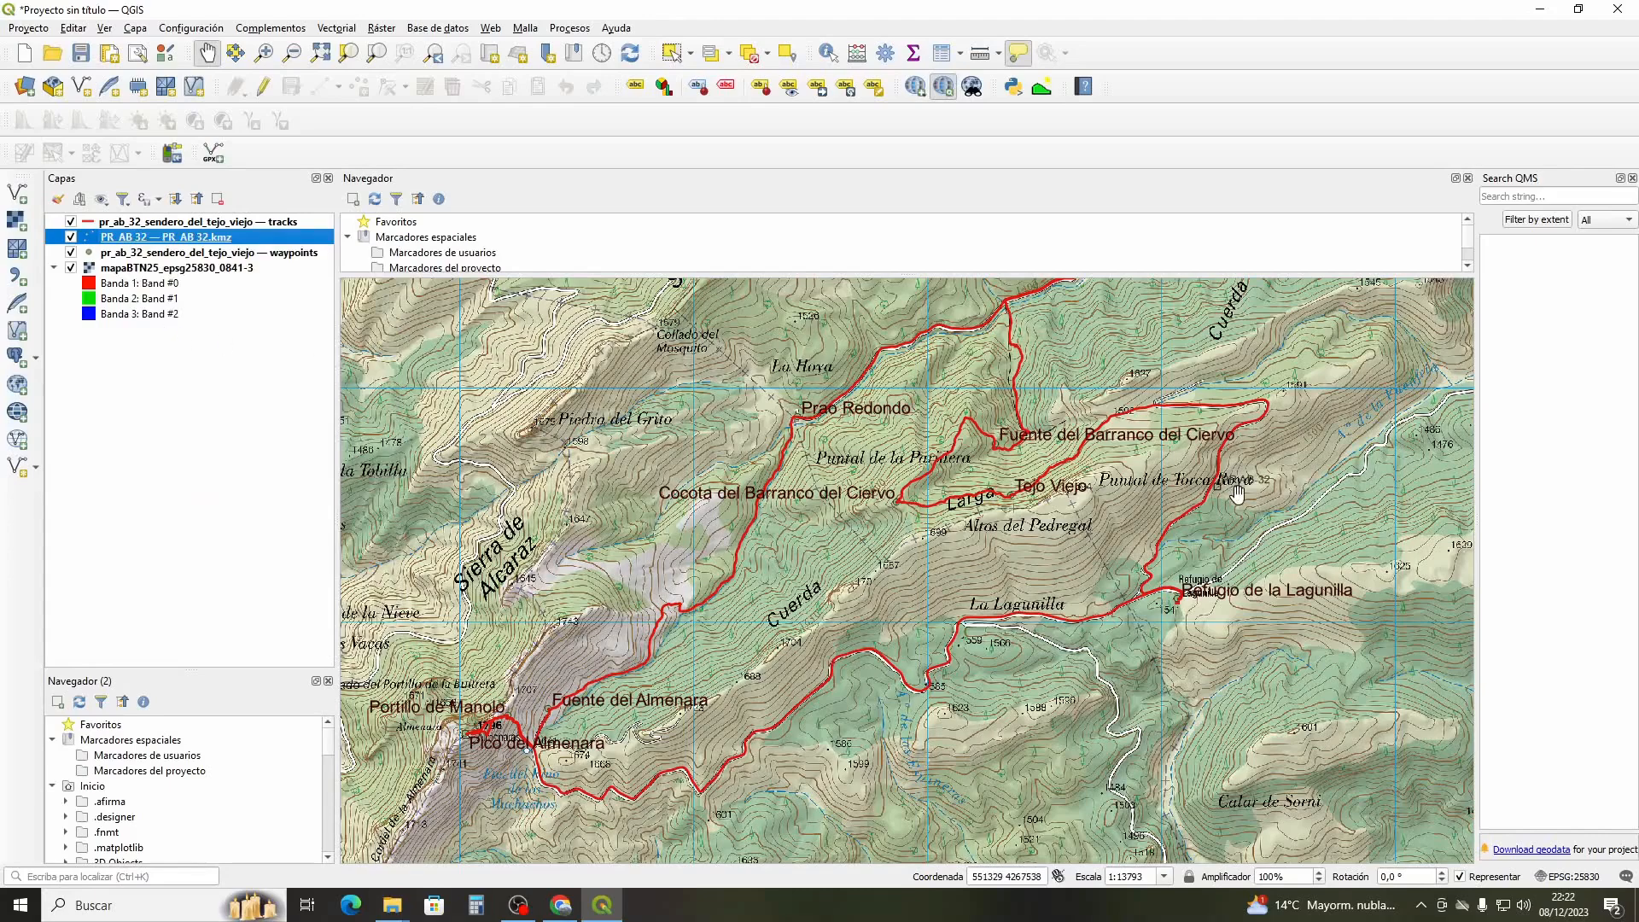
pyautogui.moveTo(1232, 507)
pyautogui.mouseDown()
pyautogui.moveTo(1206, 520)
pyautogui.moveTo(1209, 498)
pyautogui.mouseUp()
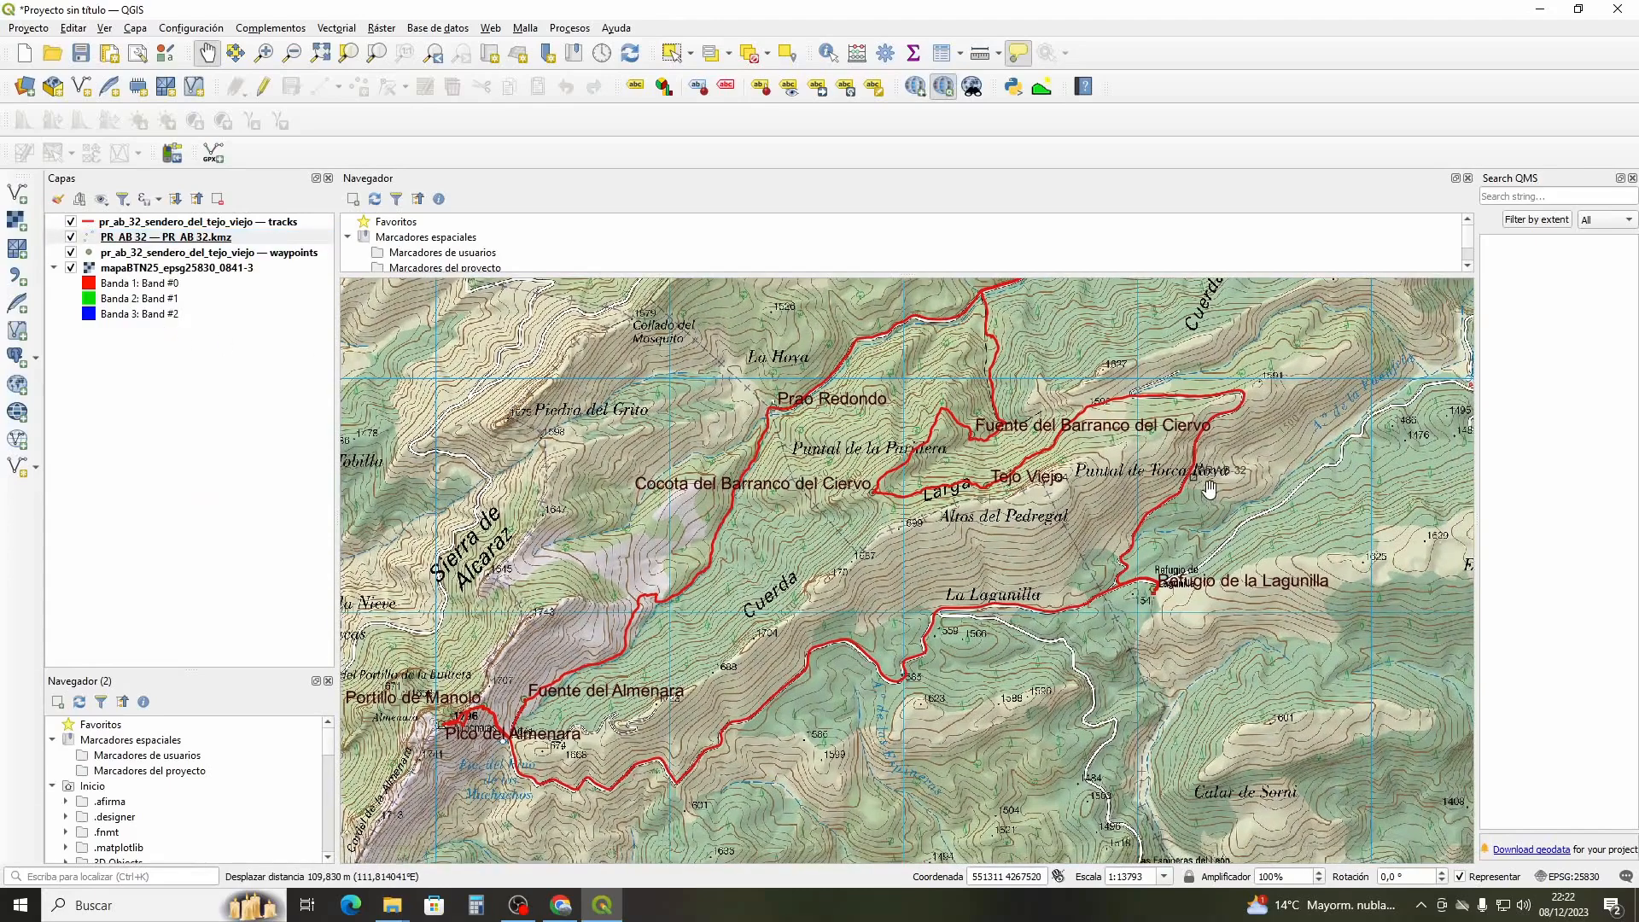
# Turn the PR AB 32 layer's labels off and back on to locate its point on the map
pyautogui.rightClick(134, 240)
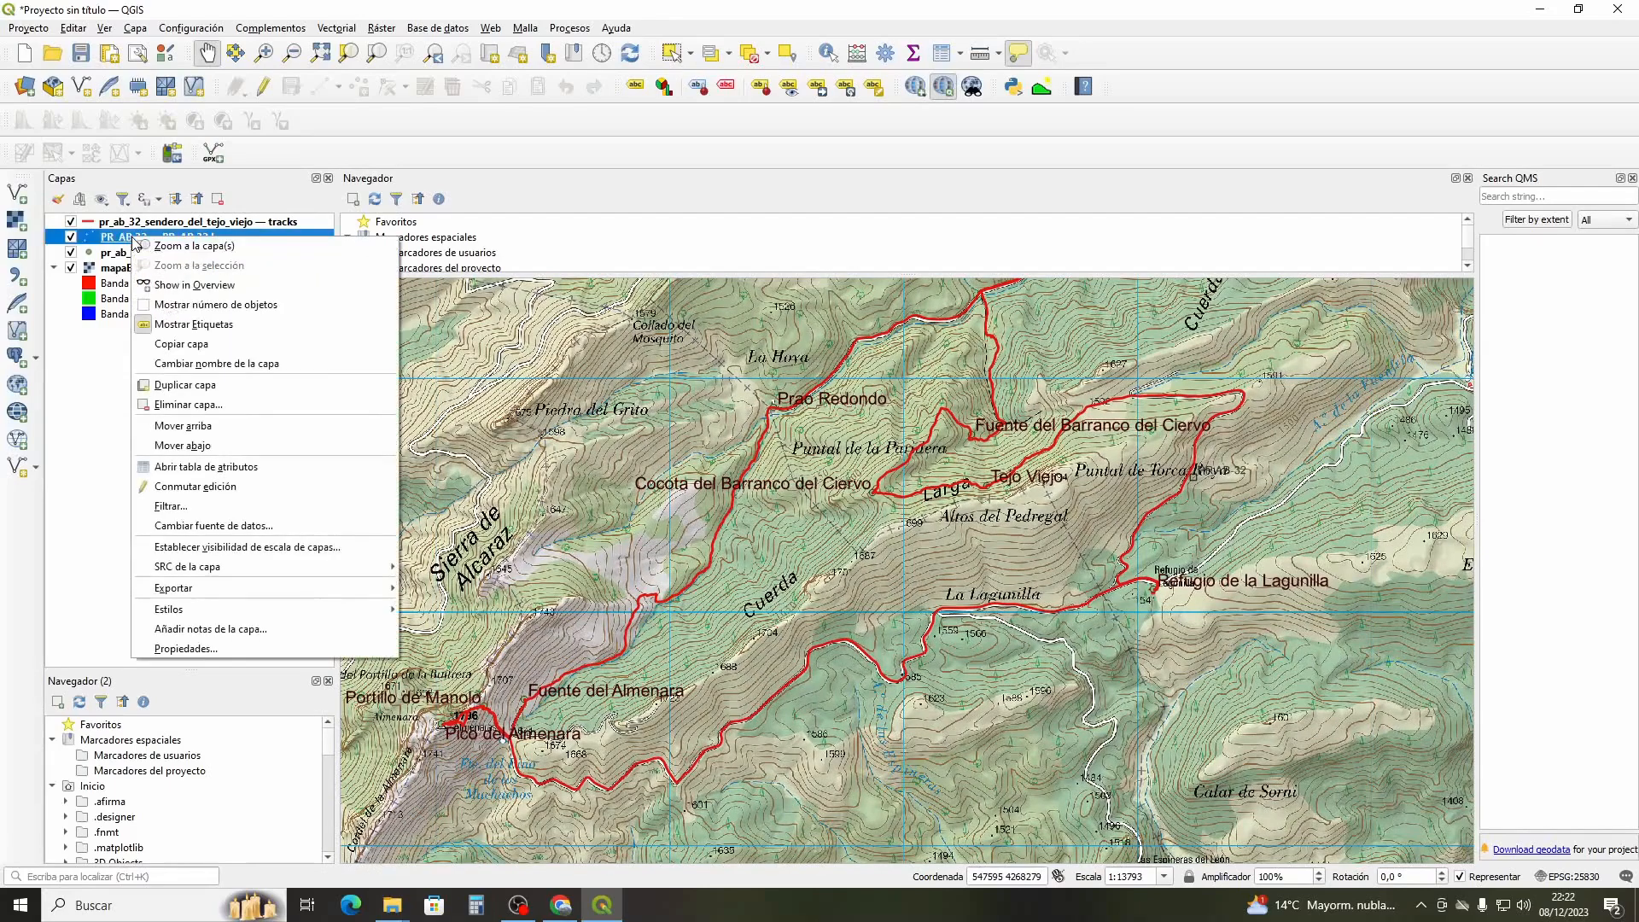
pyautogui.click(165, 324)
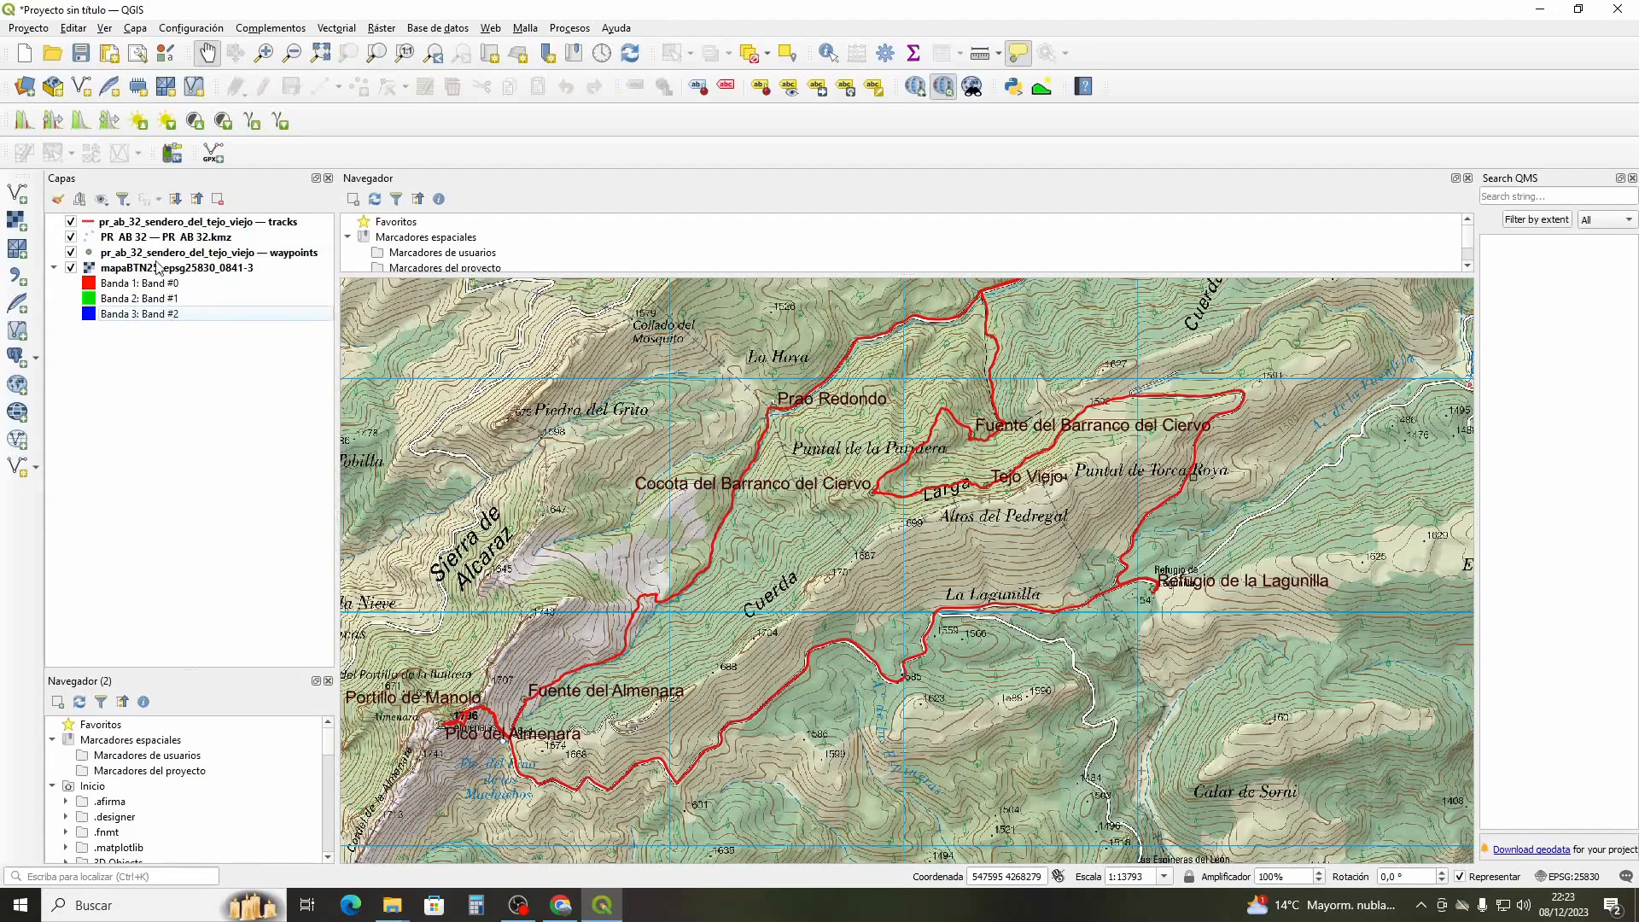
pyautogui.rightClick(146, 239)
pyautogui.click(203, 328)
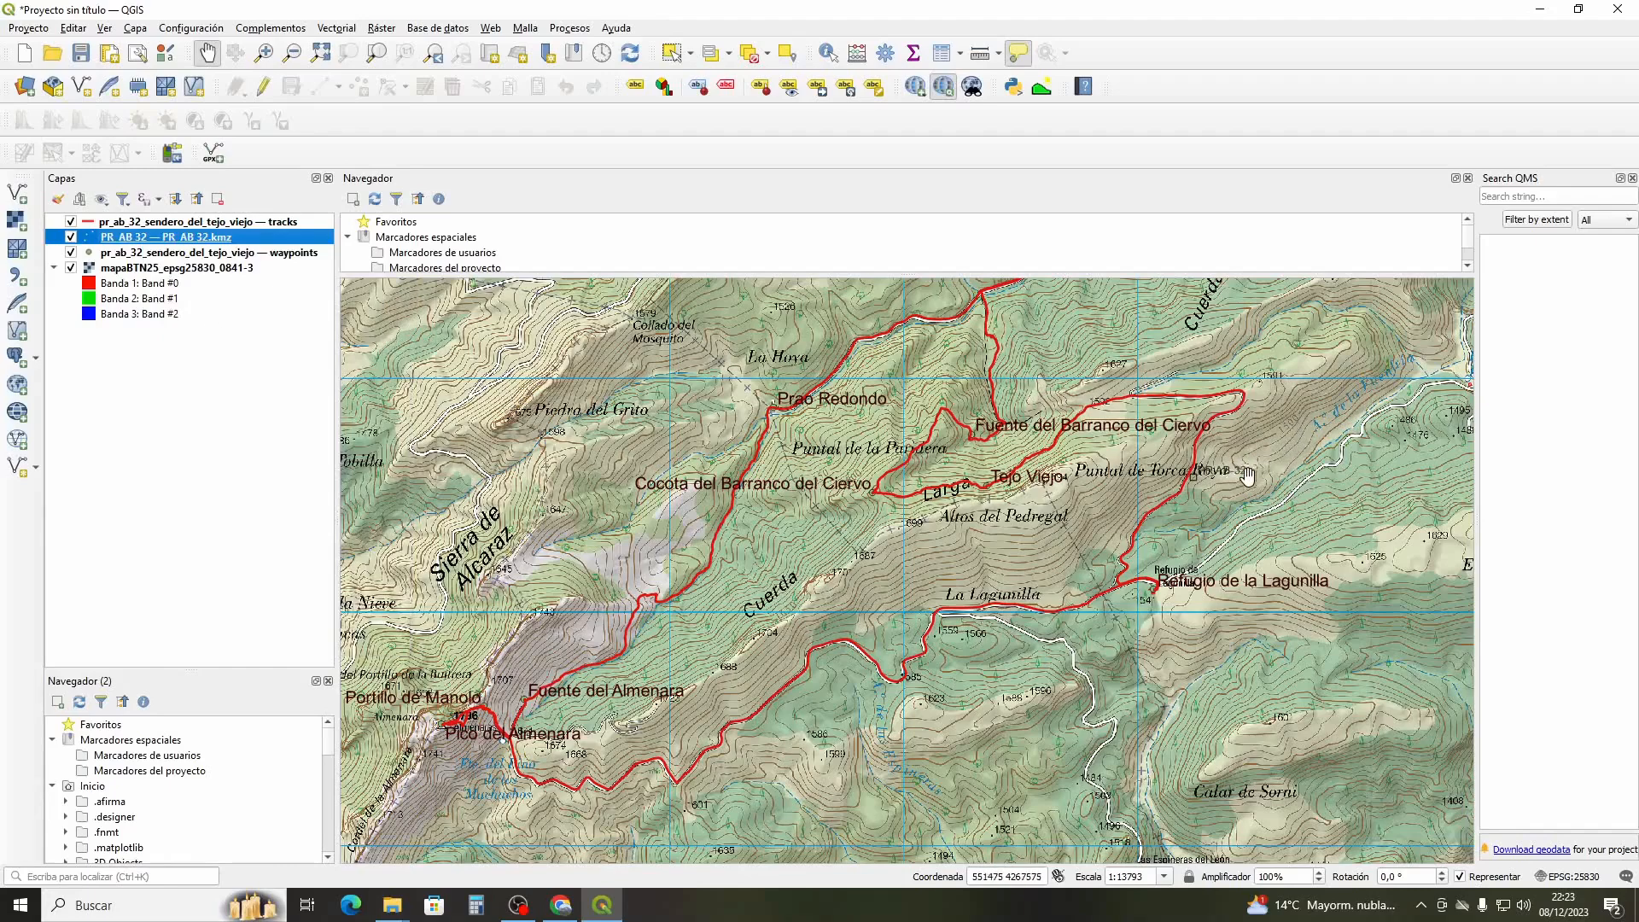
# Set the PR AB 32 layer's label text to size 15 points and colour it red
pyautogui.rightClick(172, 238)
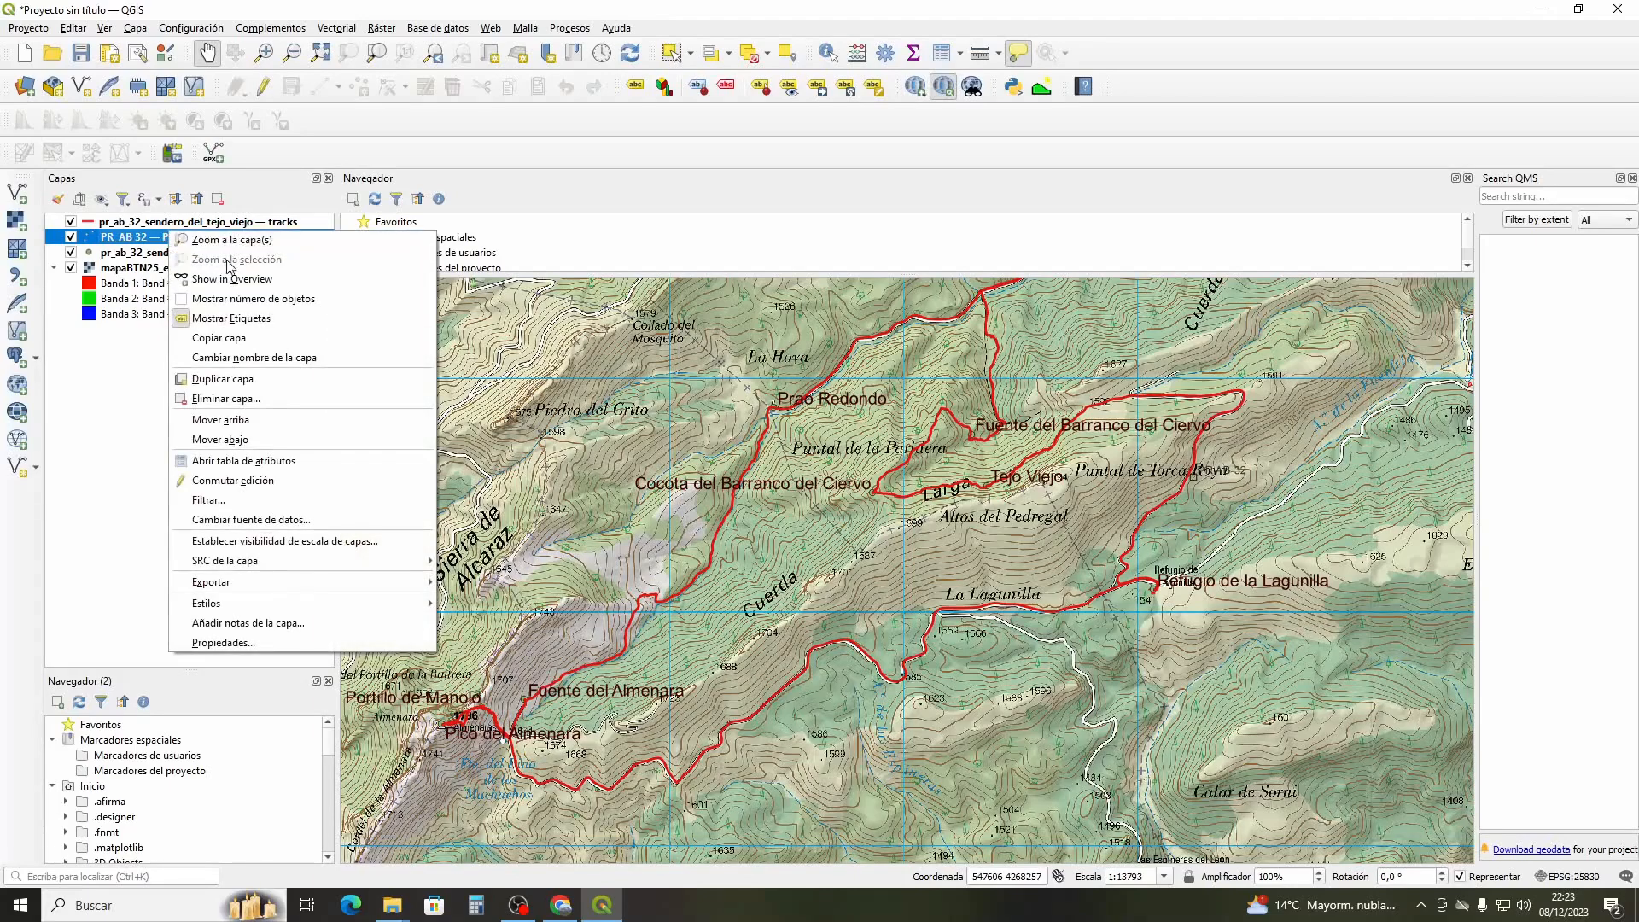
pyautogui.click(275, 641)
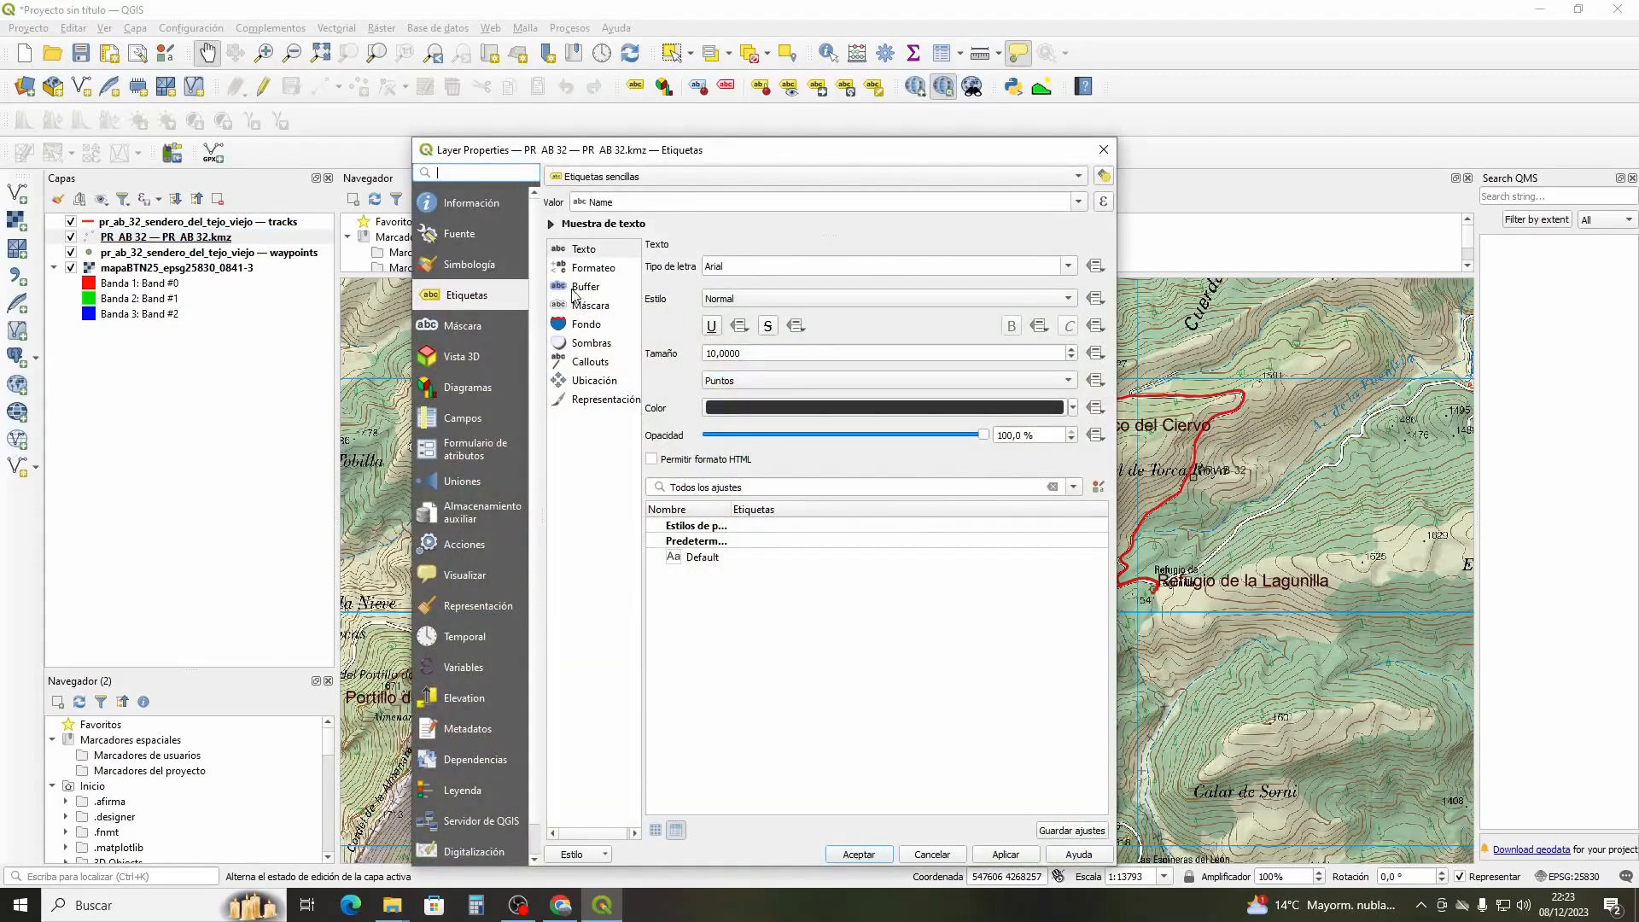
pyautogui.click(465, 267)
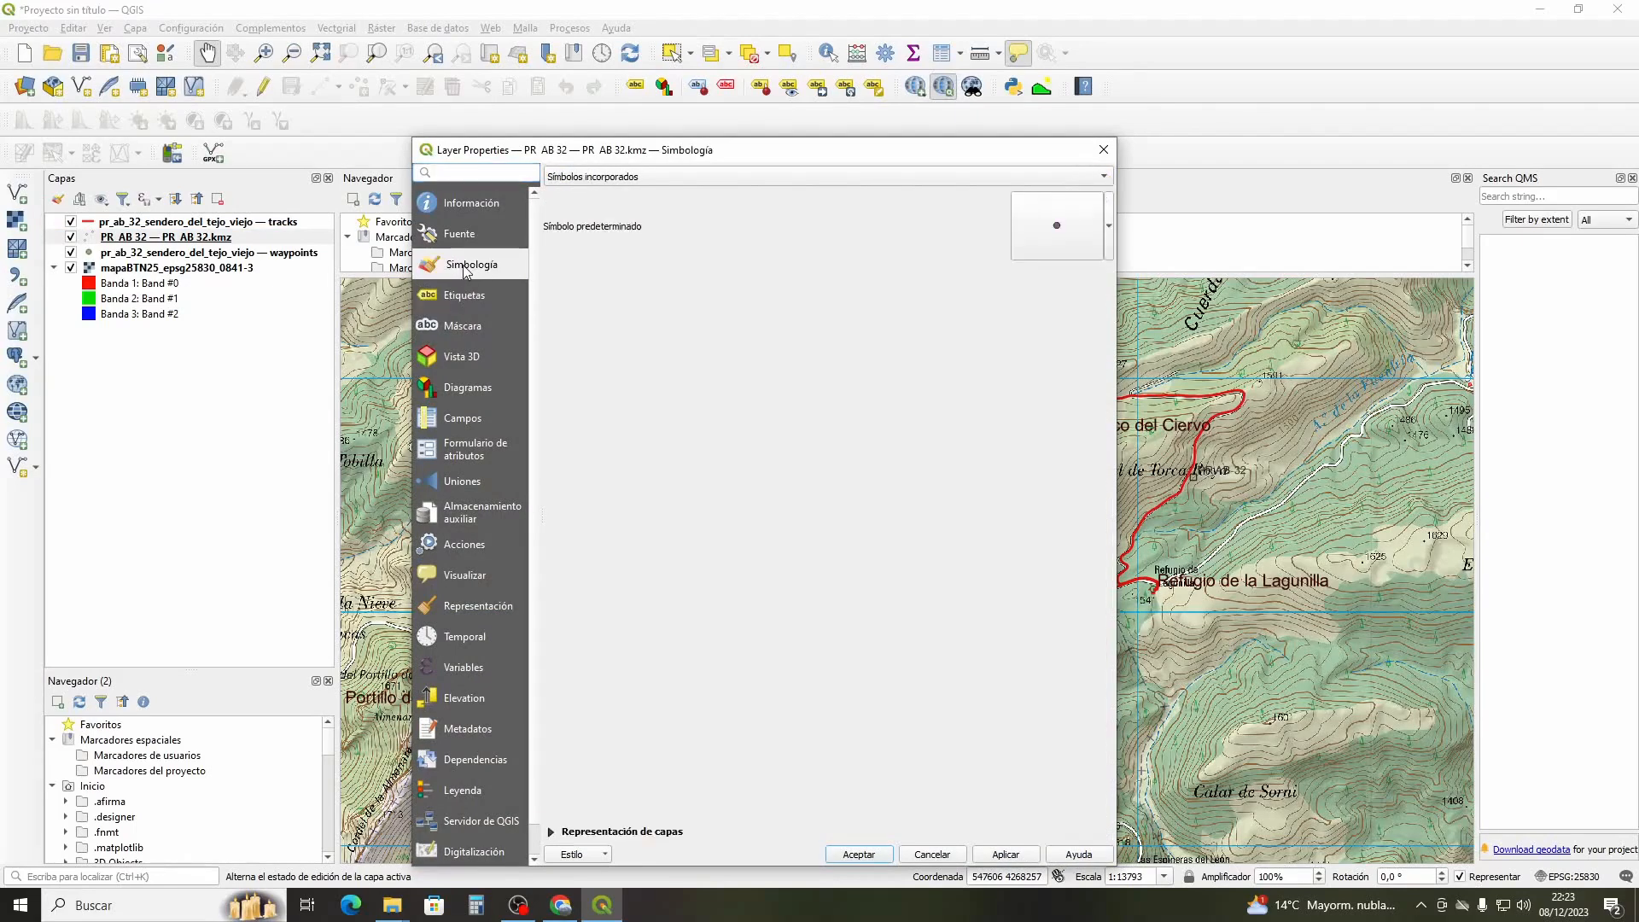
pyautogui.click(457, 300)
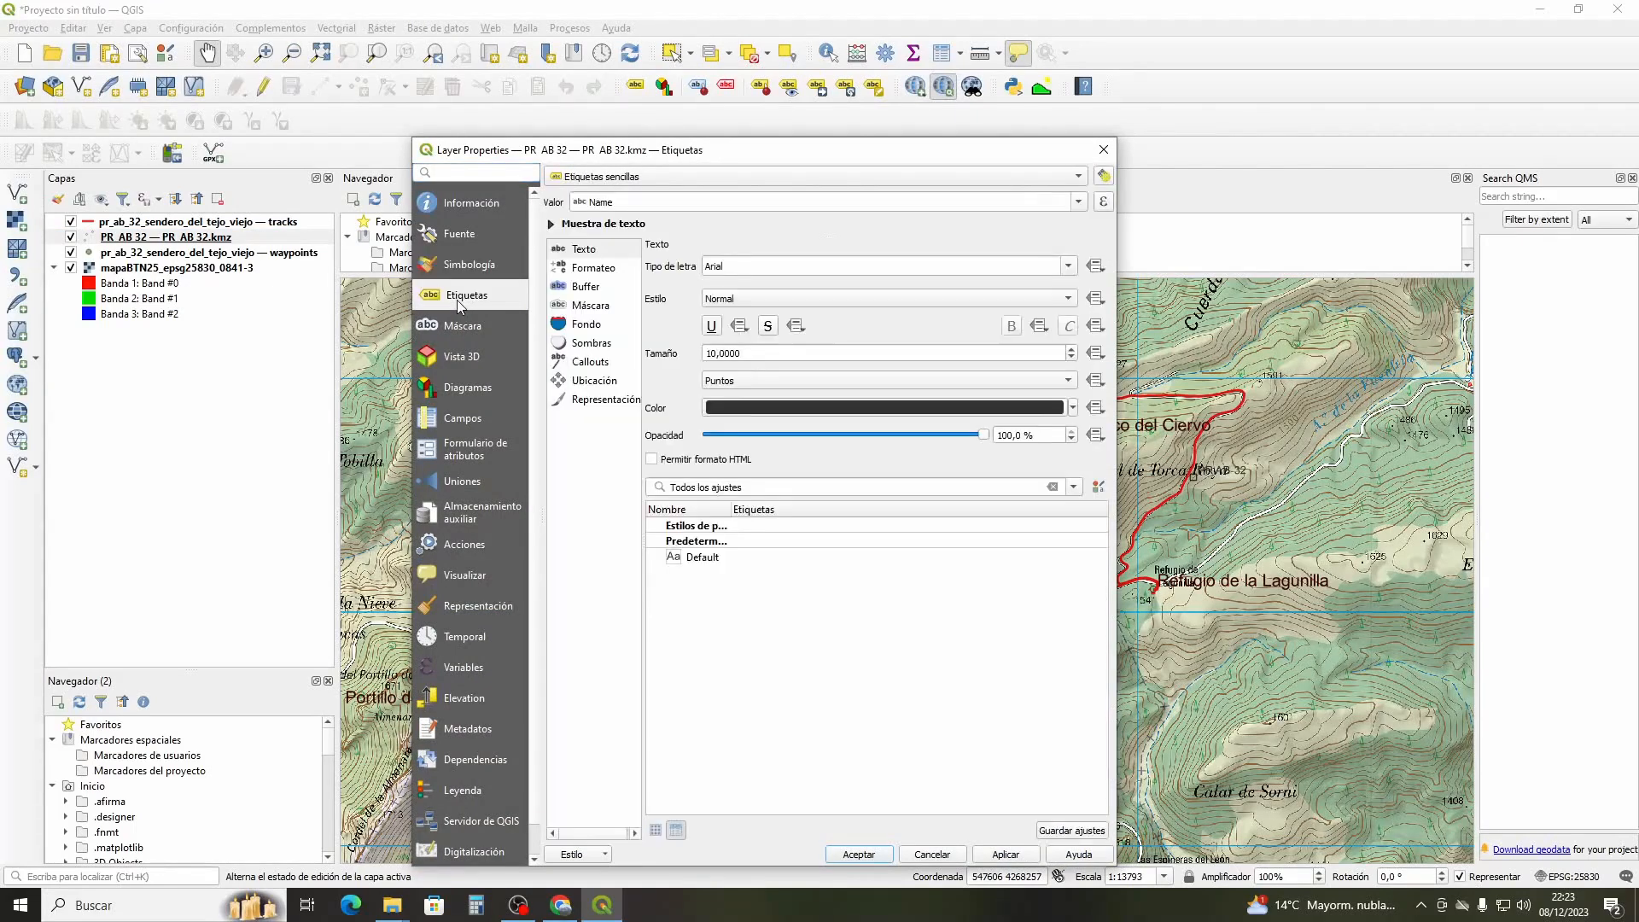
pyautogui.click(715, 353)
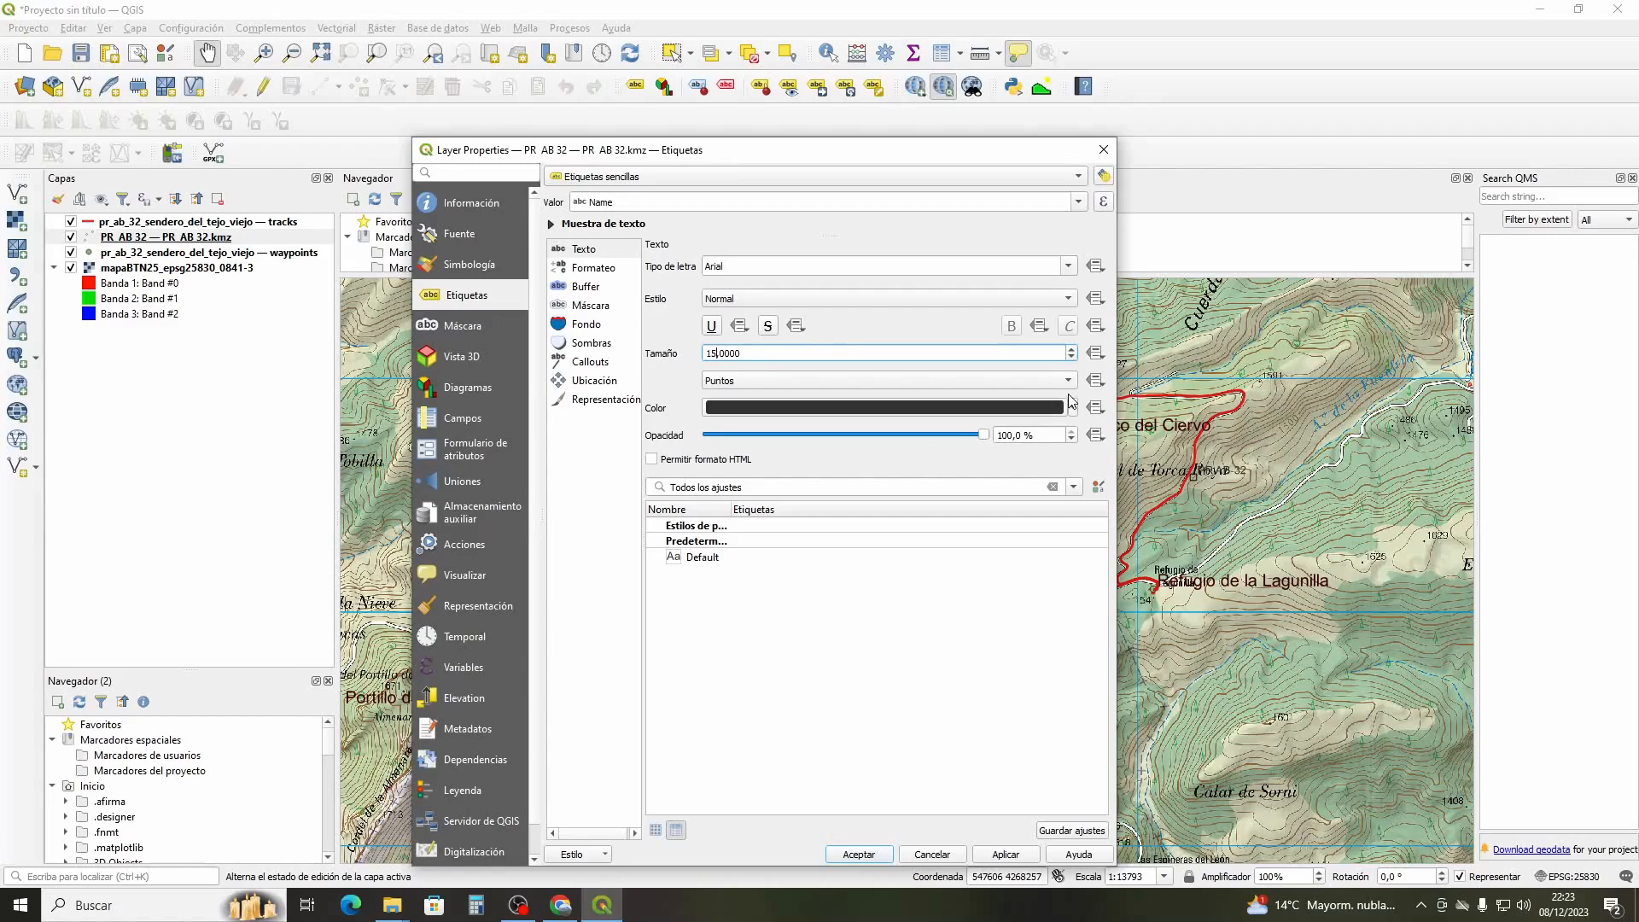
pyautogui.click(1072, 410)
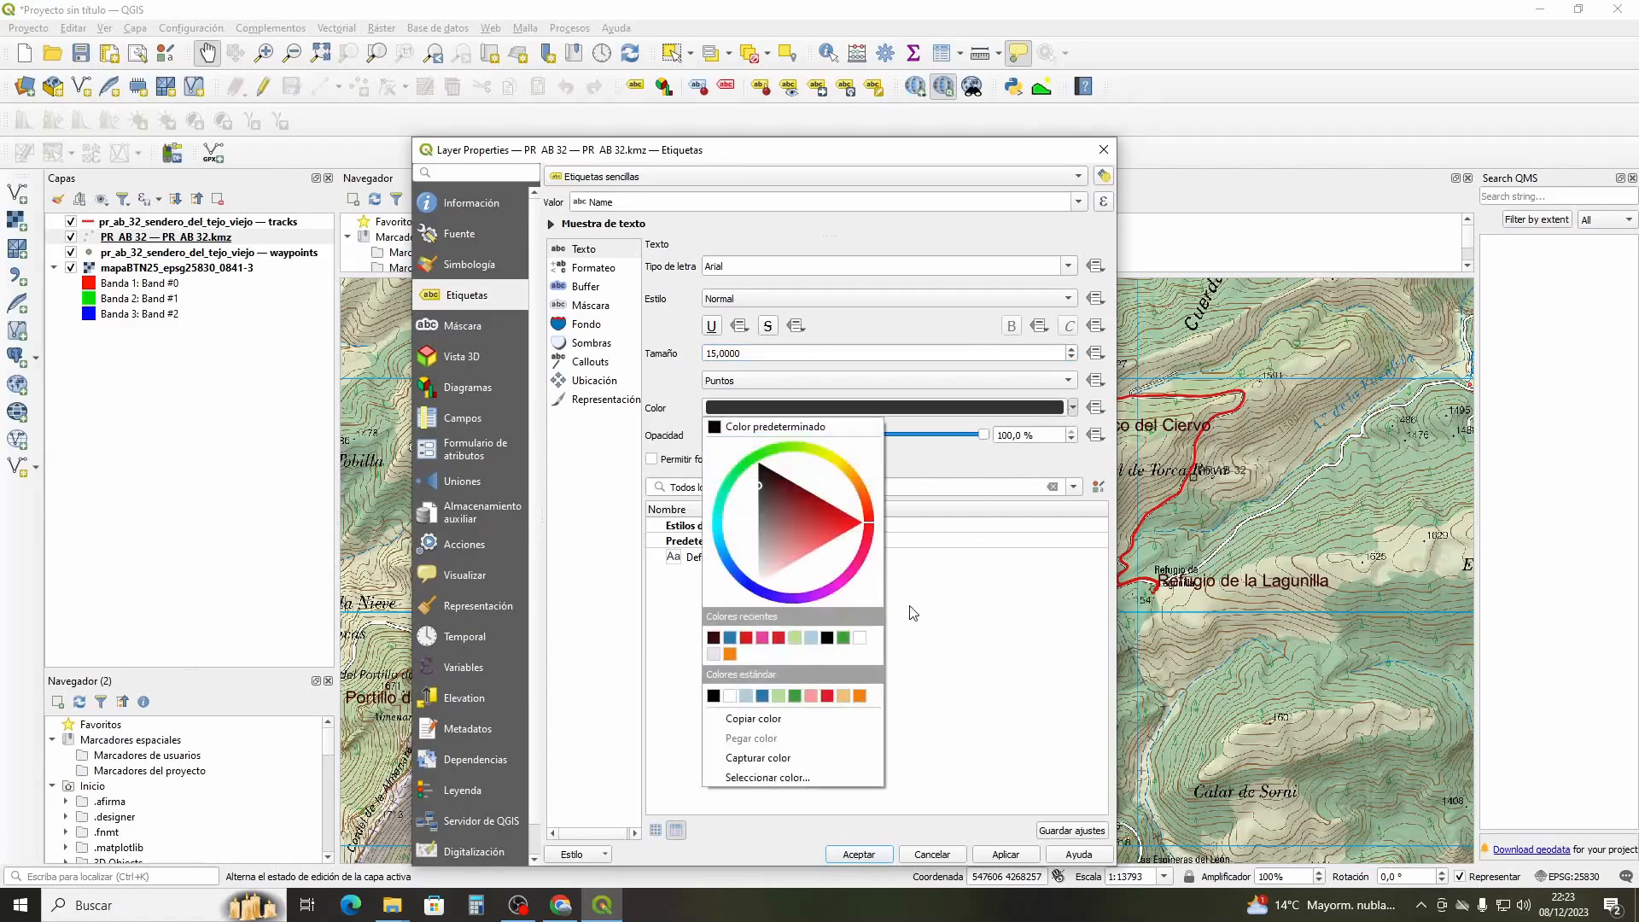
pyautogui.click(746, 638)
pyautogui.click(1004, 855)
pyautogui.click(860, 854)
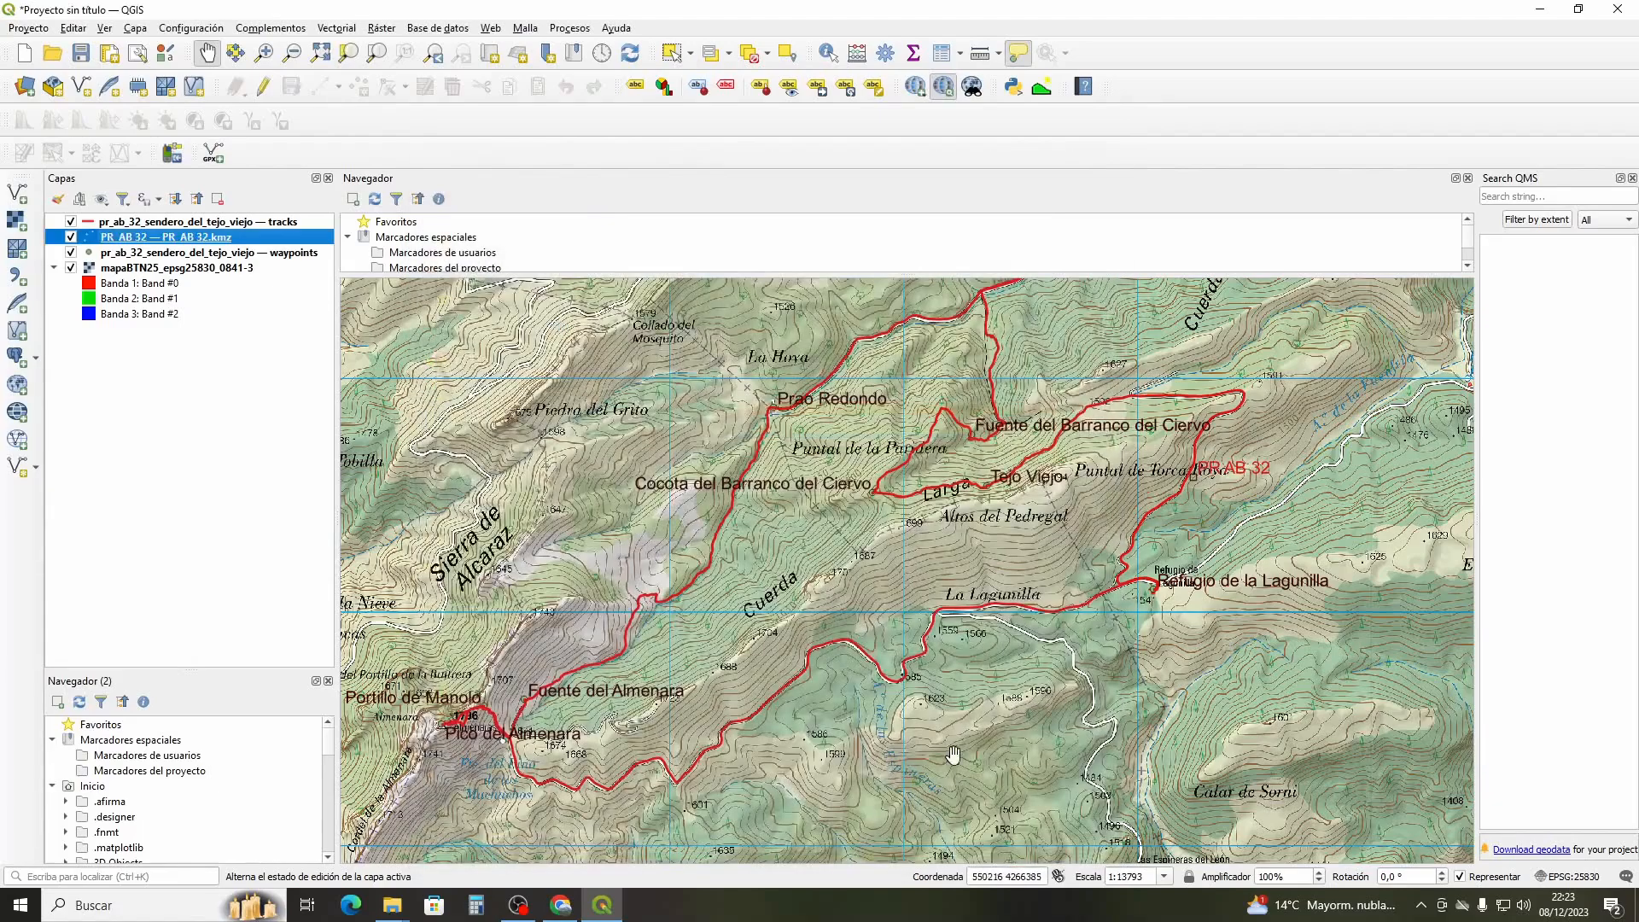
# Examine the red PR AB 32 label and its point beside the track, both up close and across the whole route
pyautogui.scroll(1, 1212, 478)
pyautogui.scroll(-1, 1210, 478)
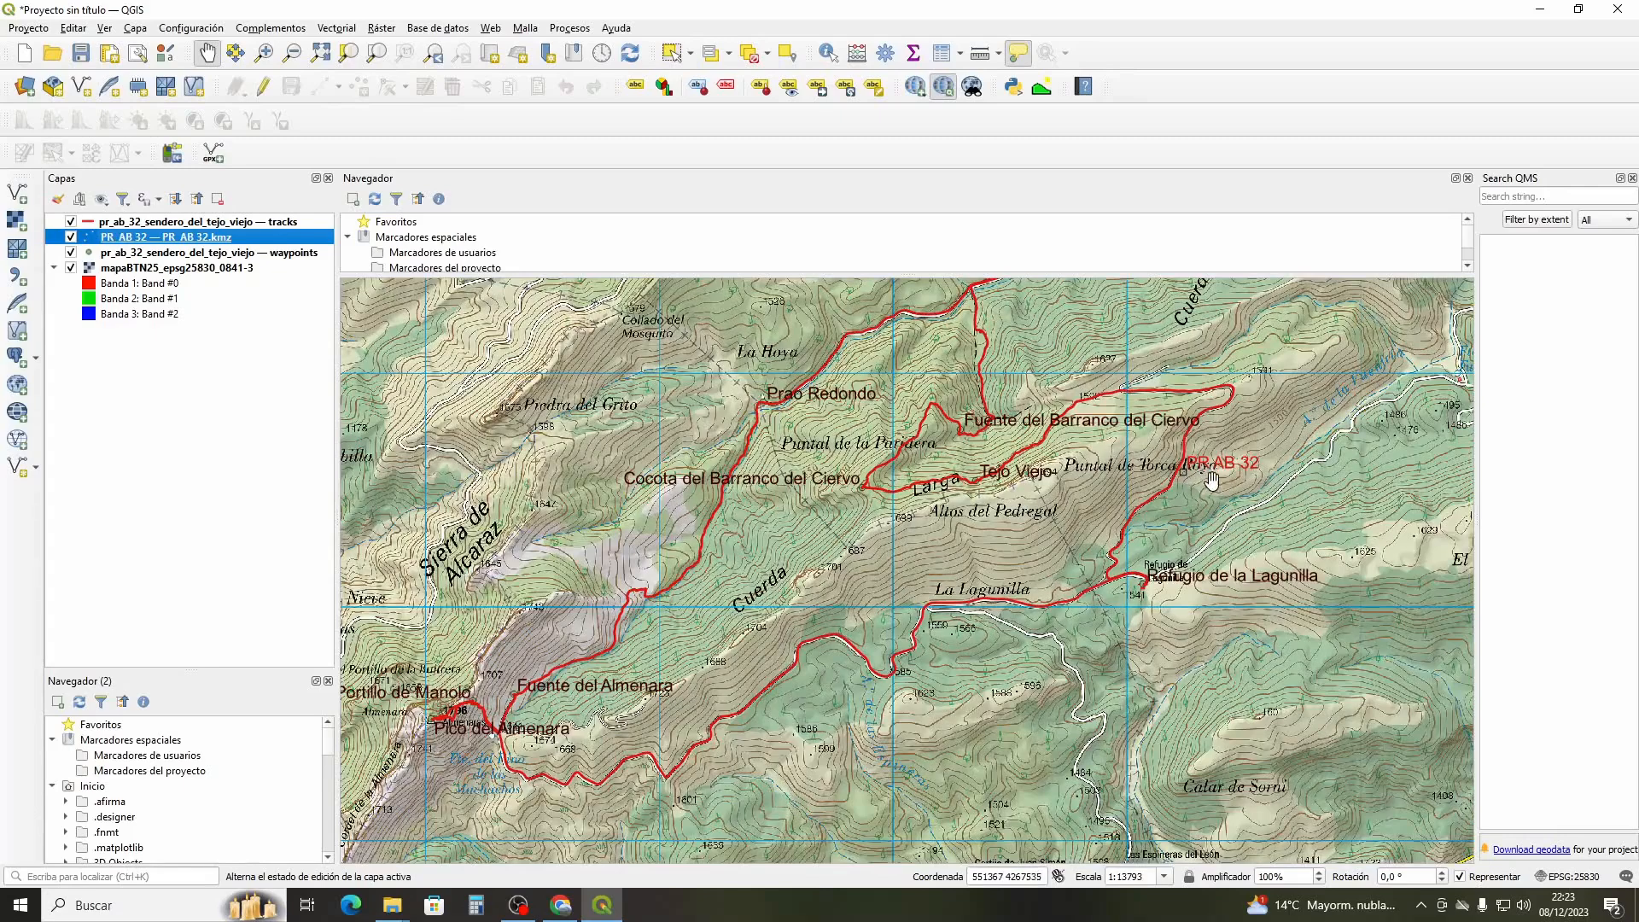
pyautogui.scroll(1, 1202, 499)
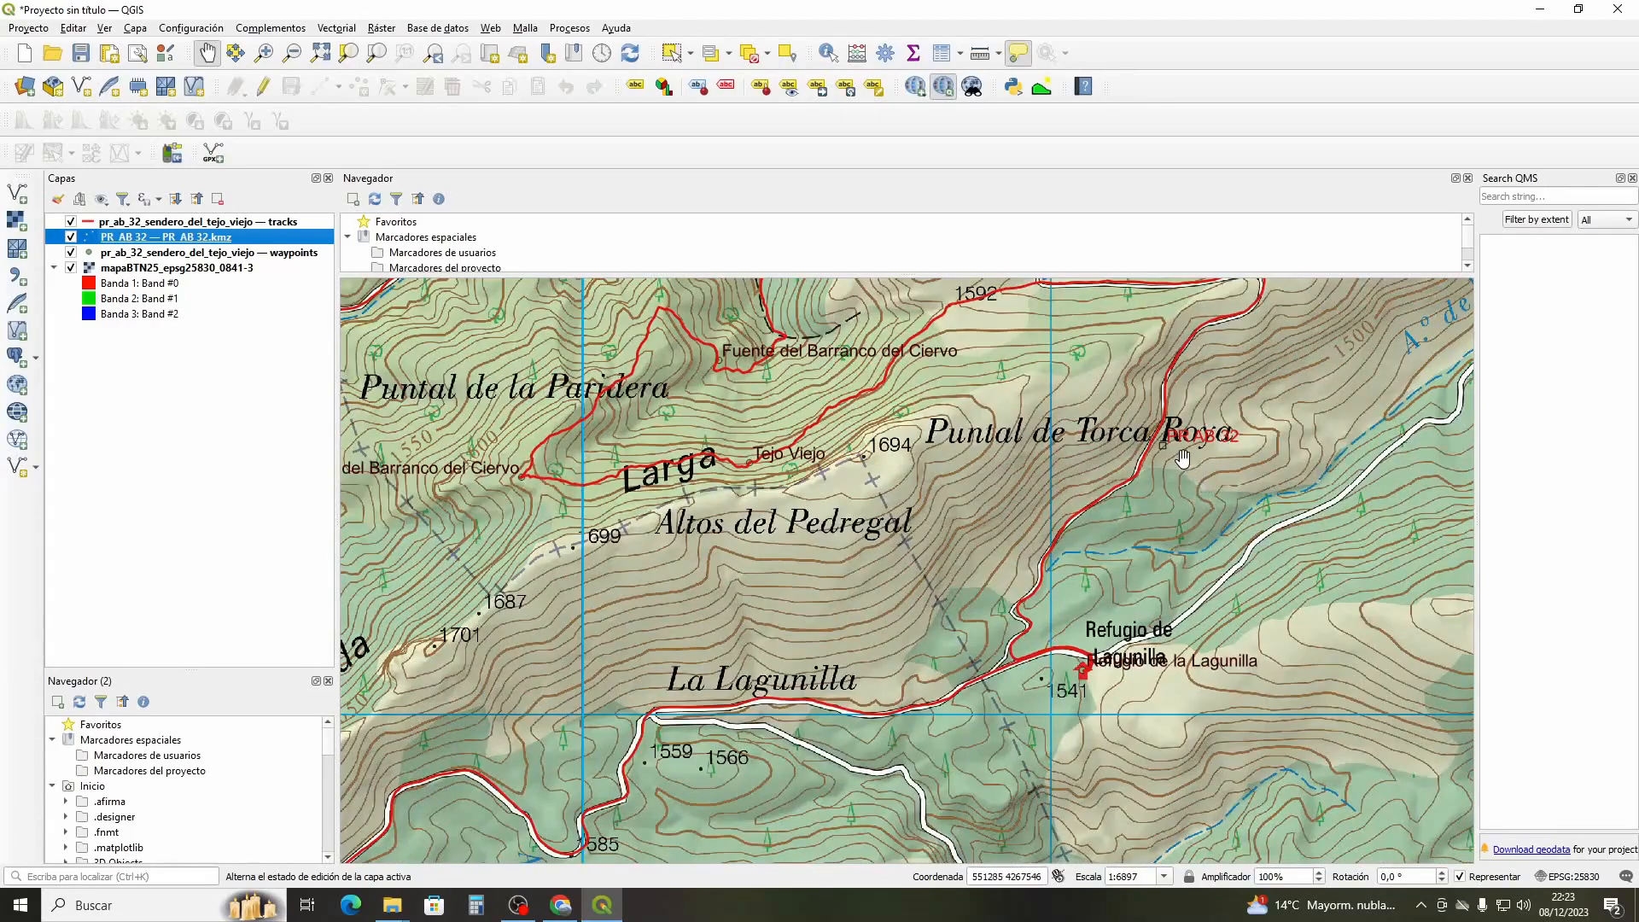
pyautogui.scroll(1, 1183, 457)
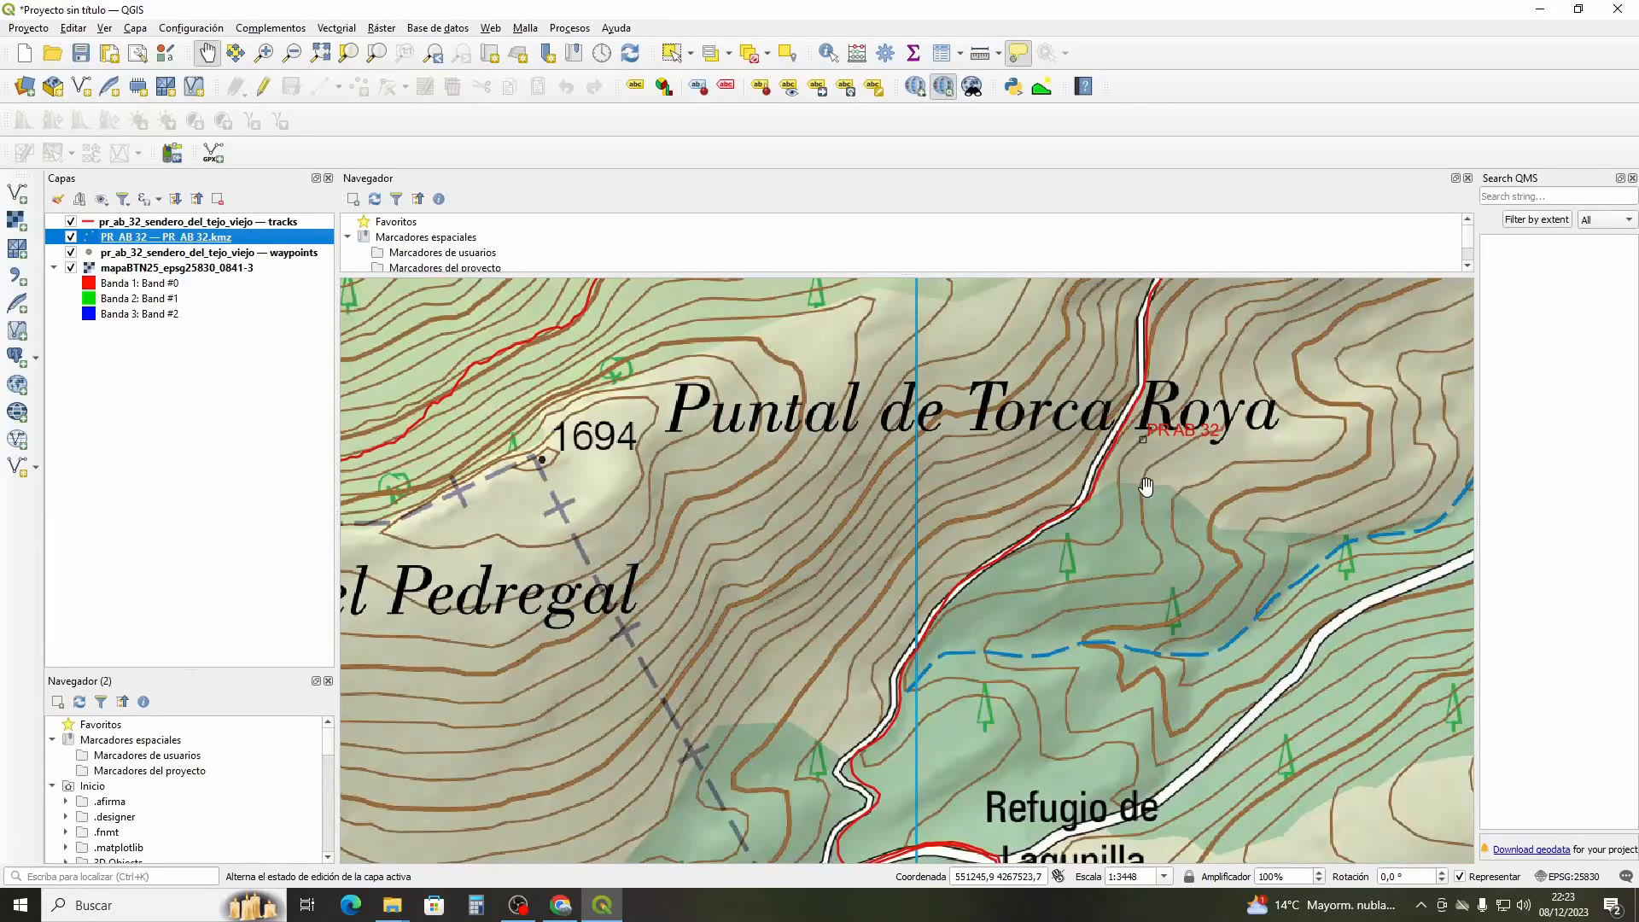
pyautogui.moveTo(1147, 487); pyautogui.dragTo(1137, 536)
pyautogui.scroll(-1, 1137, 536)
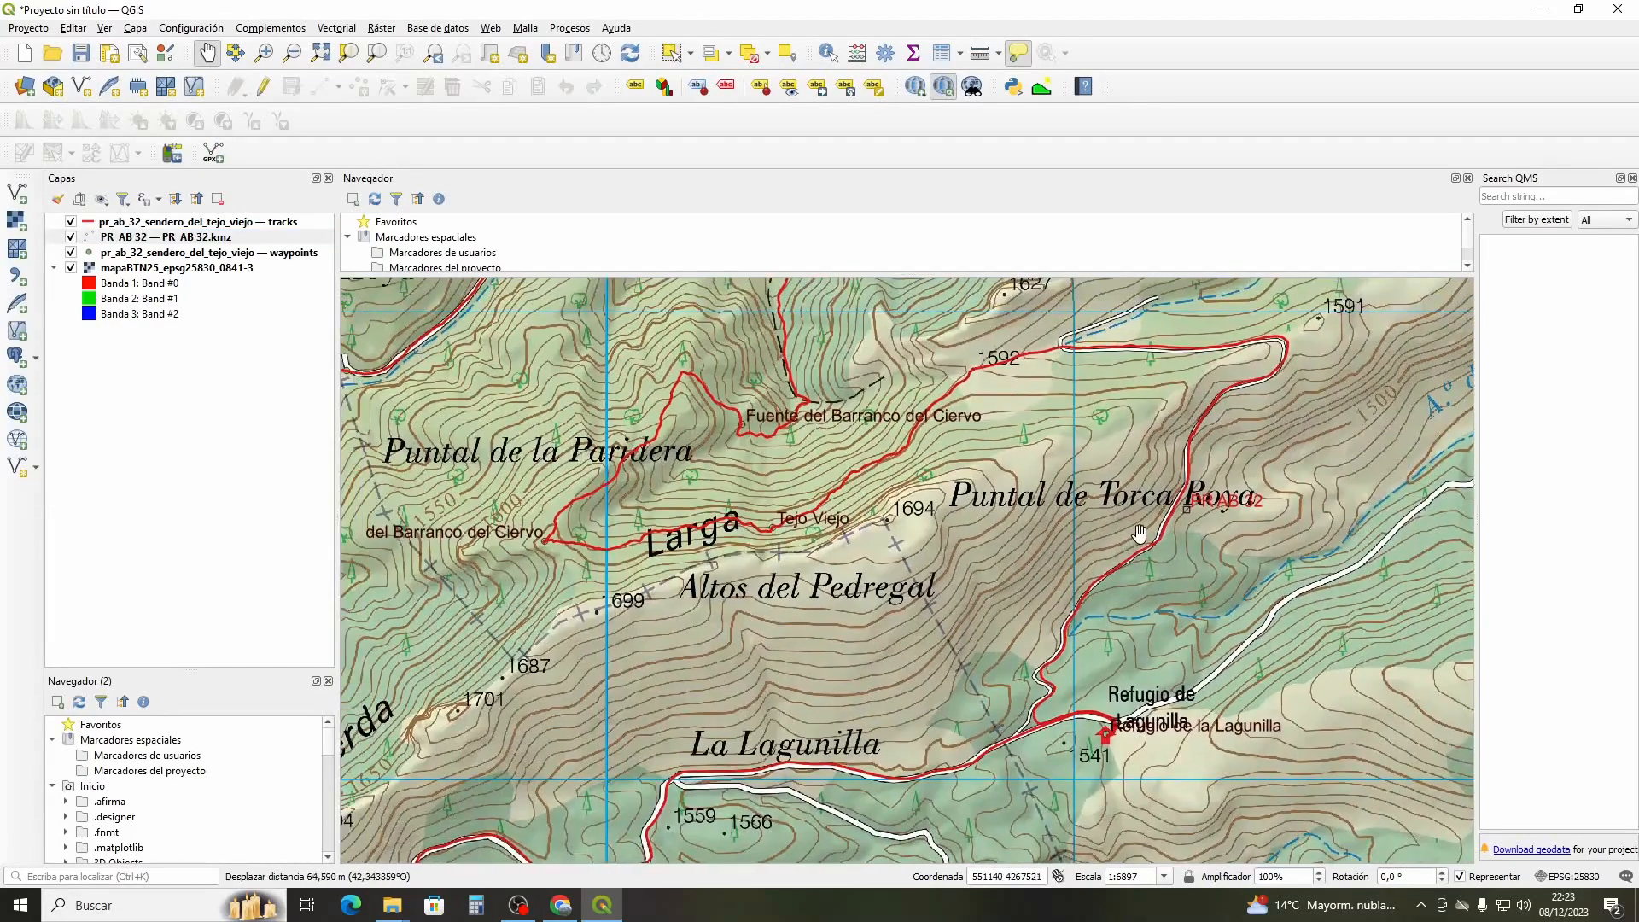
pyautogui.scroll(-1, 1137, 536)
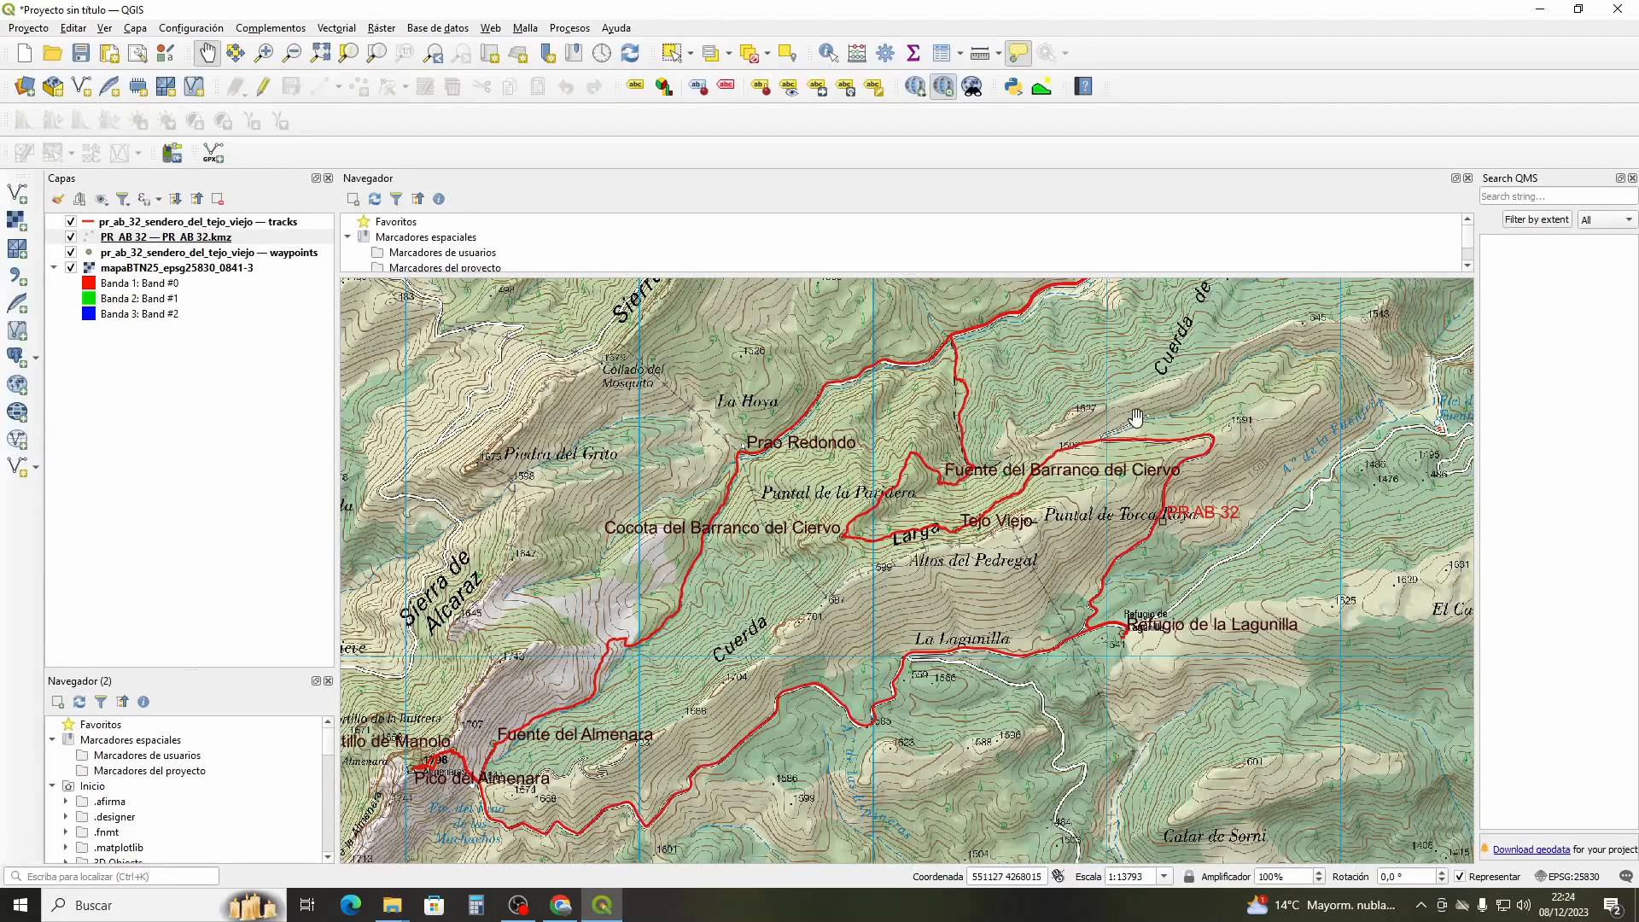
pyautogui.scroll(1, 1113, 457)
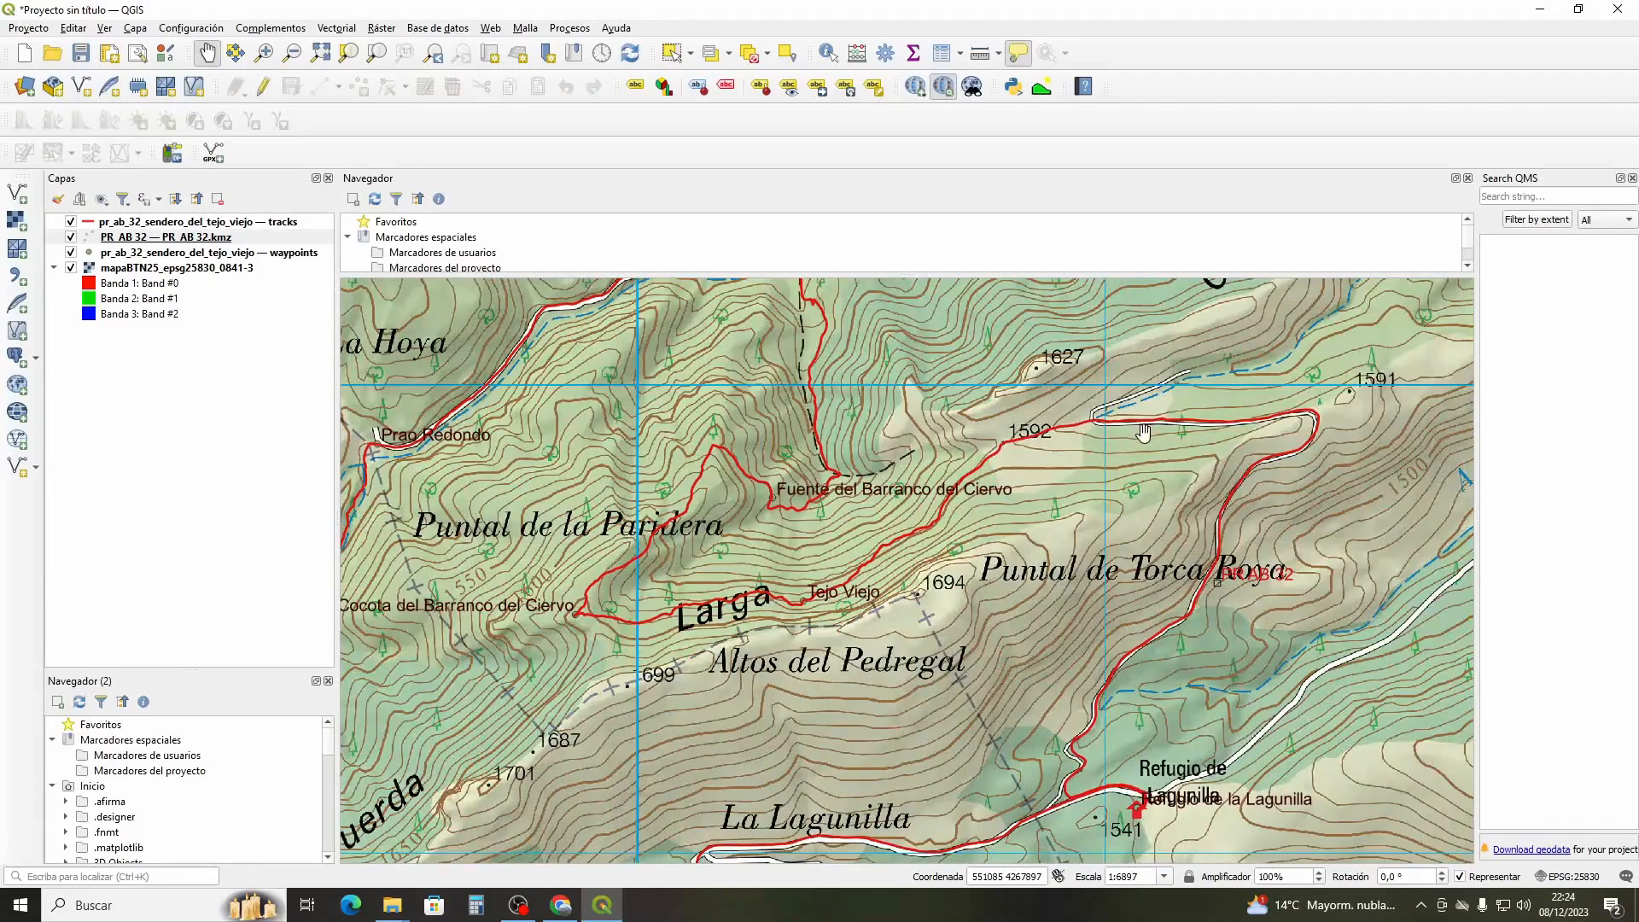
pyautogui.scroll(-1, 1144, 430)
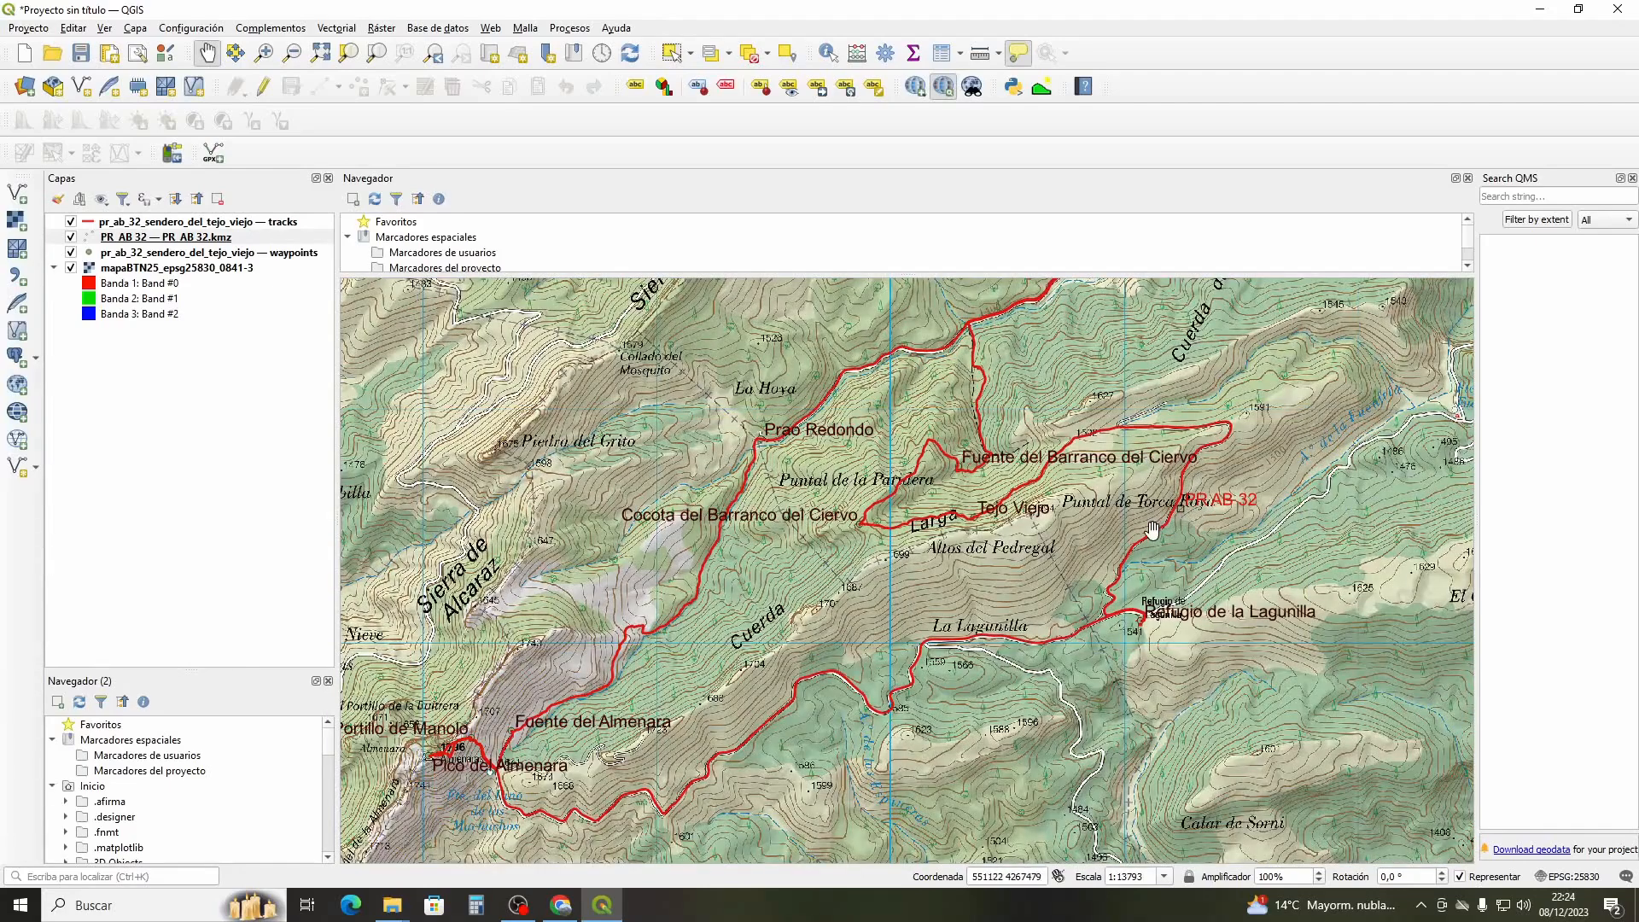
pyautogui.scroll(1, 1091, 549)
pyautogui.scroll(-1, 1090, 549)
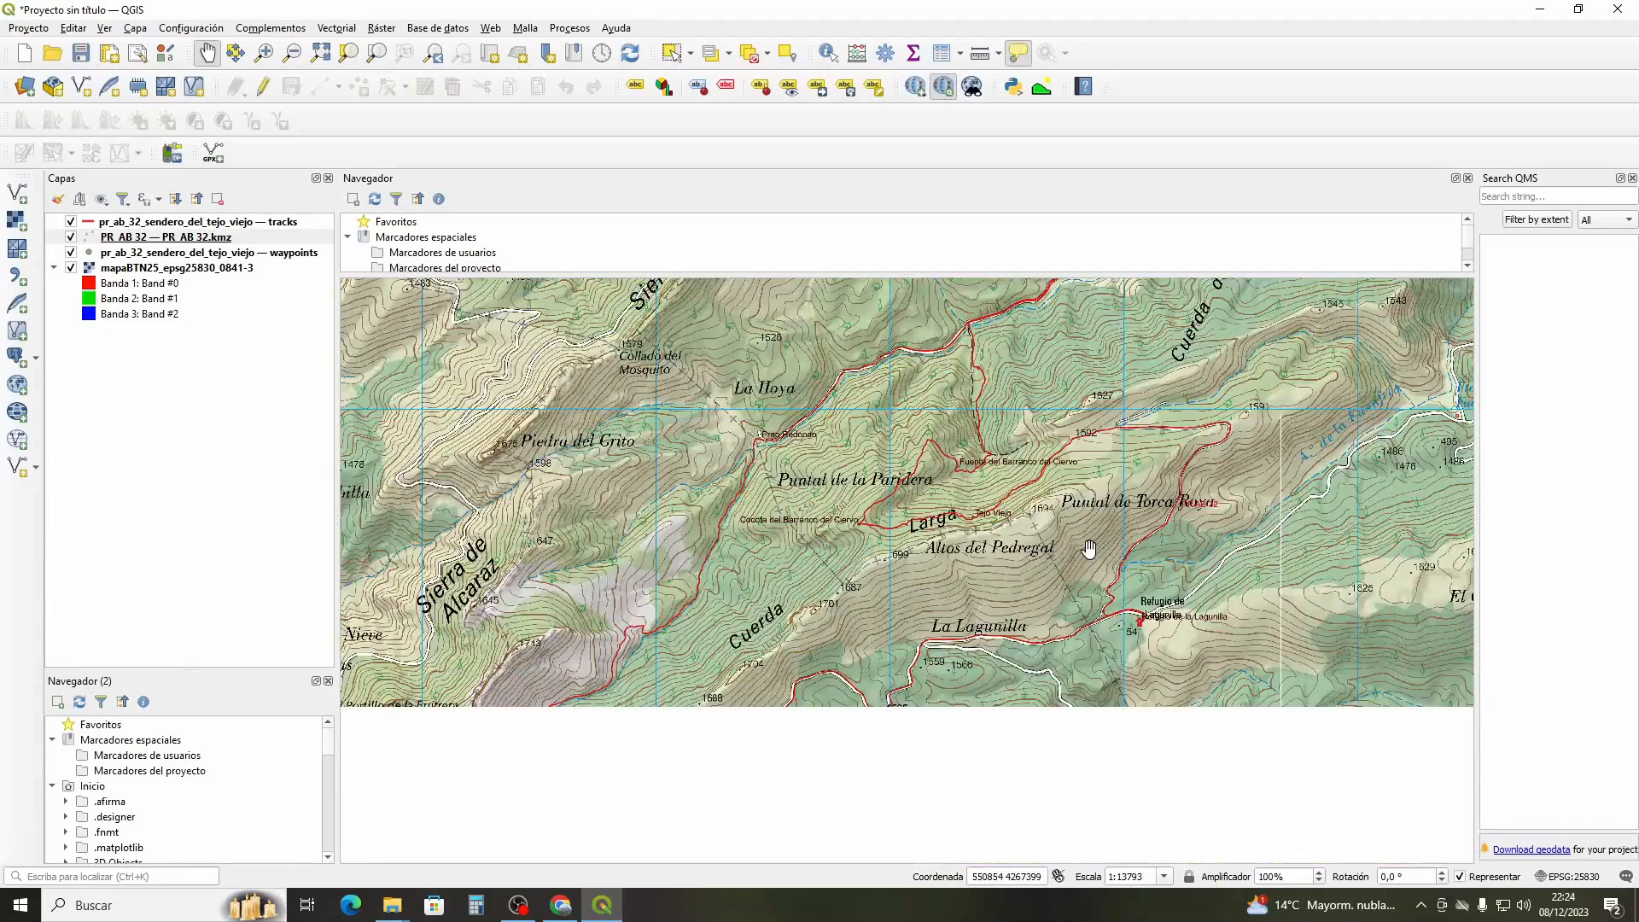
pyautogui.moveTo(1047, 555); pyautogui.dragTo(910, 589)
pyautogui.scroll(-1, 1050, 548)
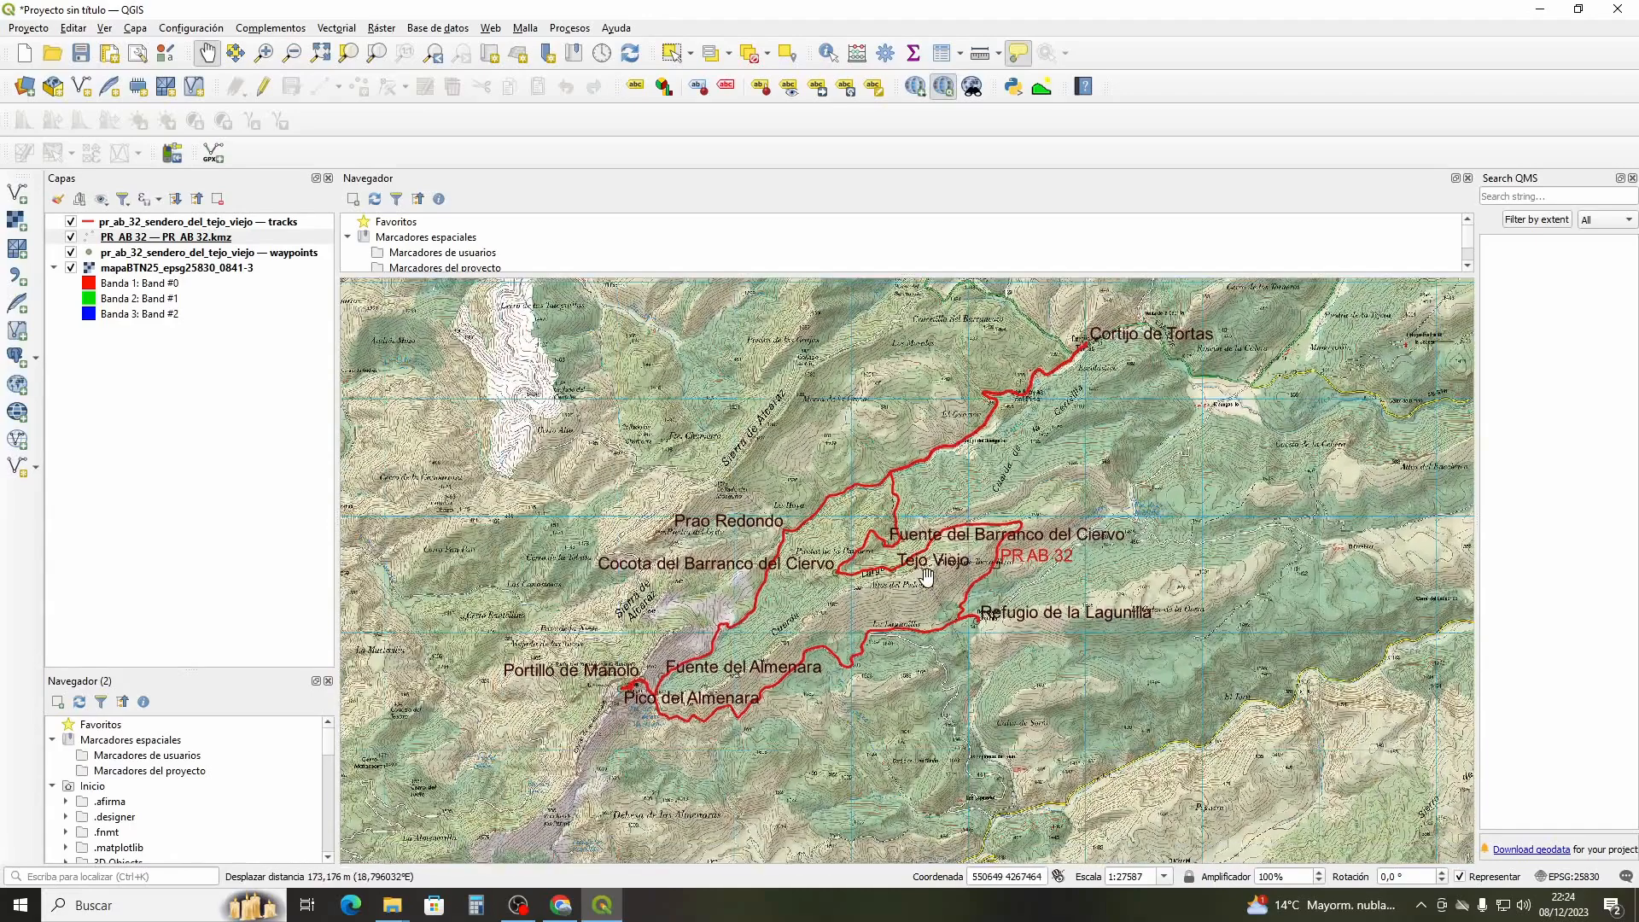